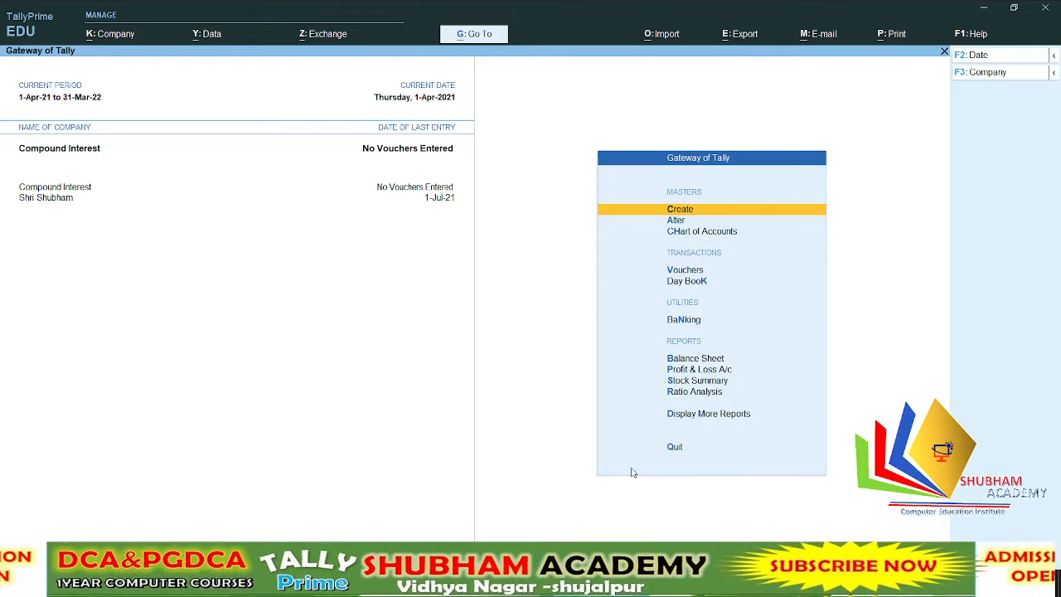
Step: Start a new purchase voucher dated 1-Apr-21, leaving the supplier invoice number and date blank
{"action": "key", "text": "Down"}
{"action": "key", "text": "Up"}
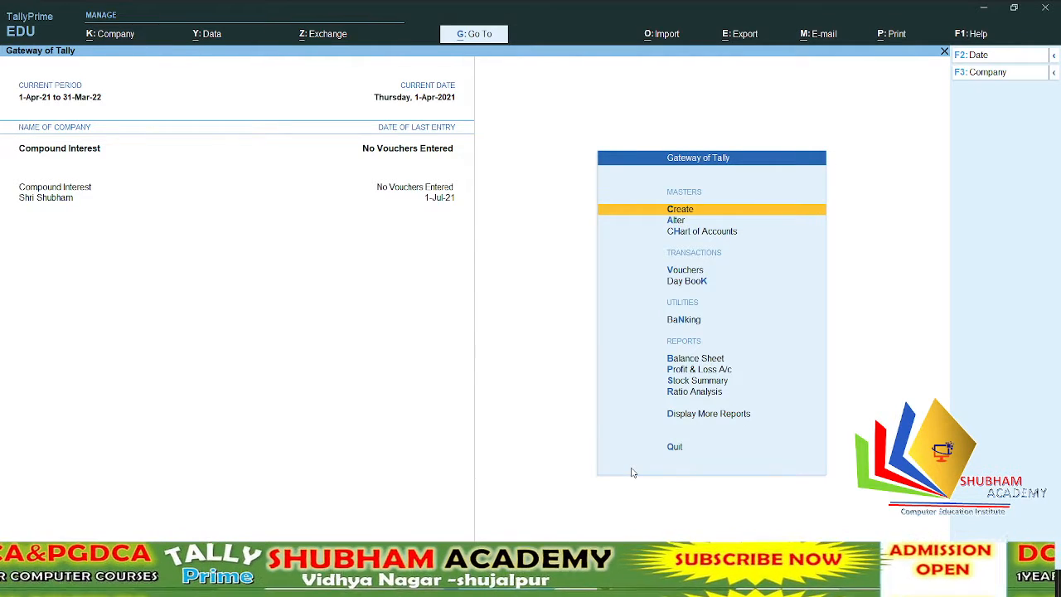
{"action": "key", "text": "v"}
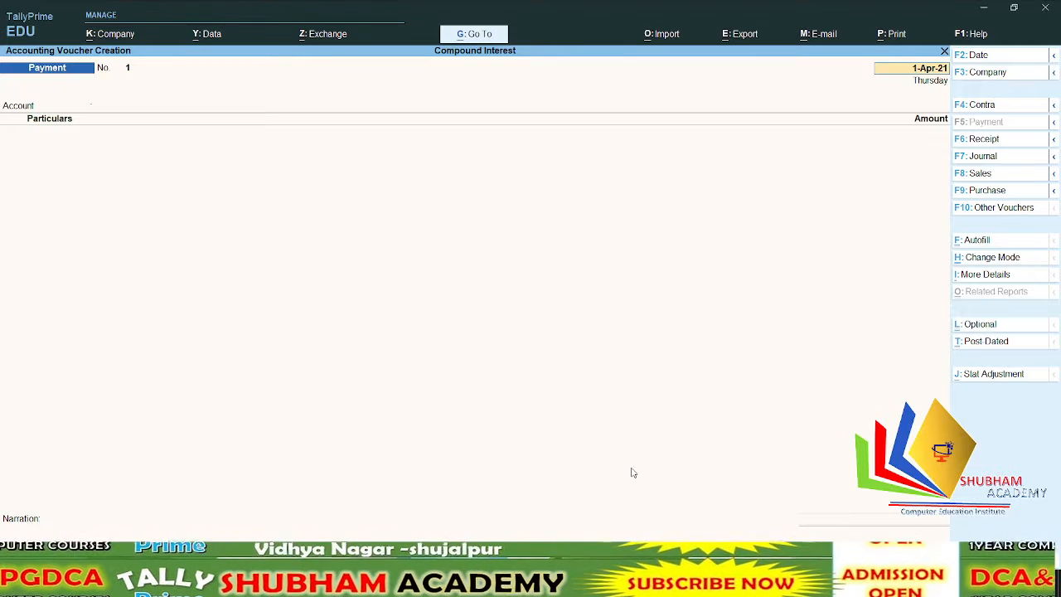
{"action": "key", "text": "F9"}
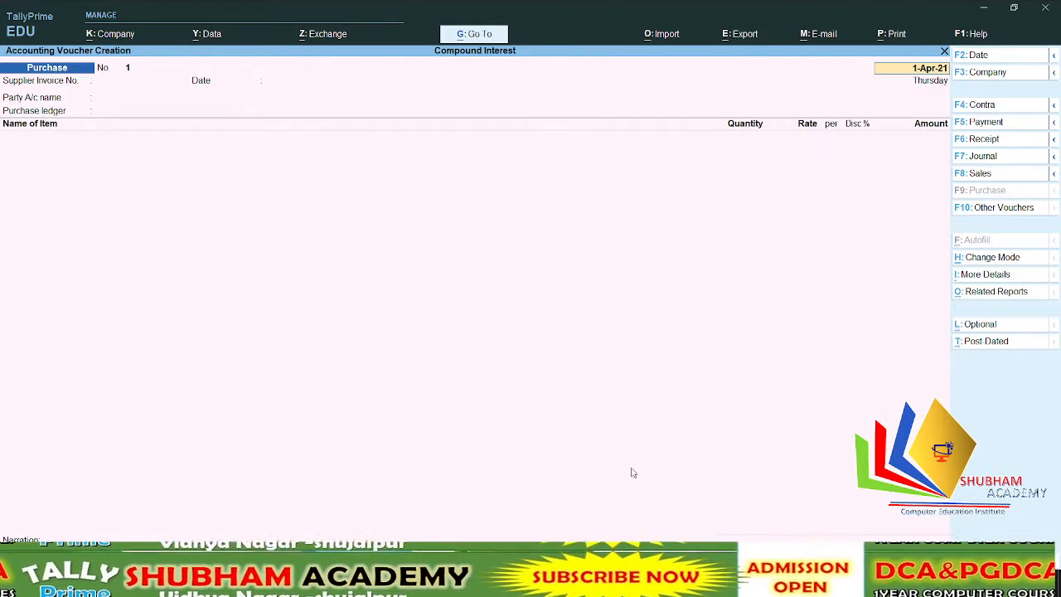
{"action": "key", "text": "Return"}
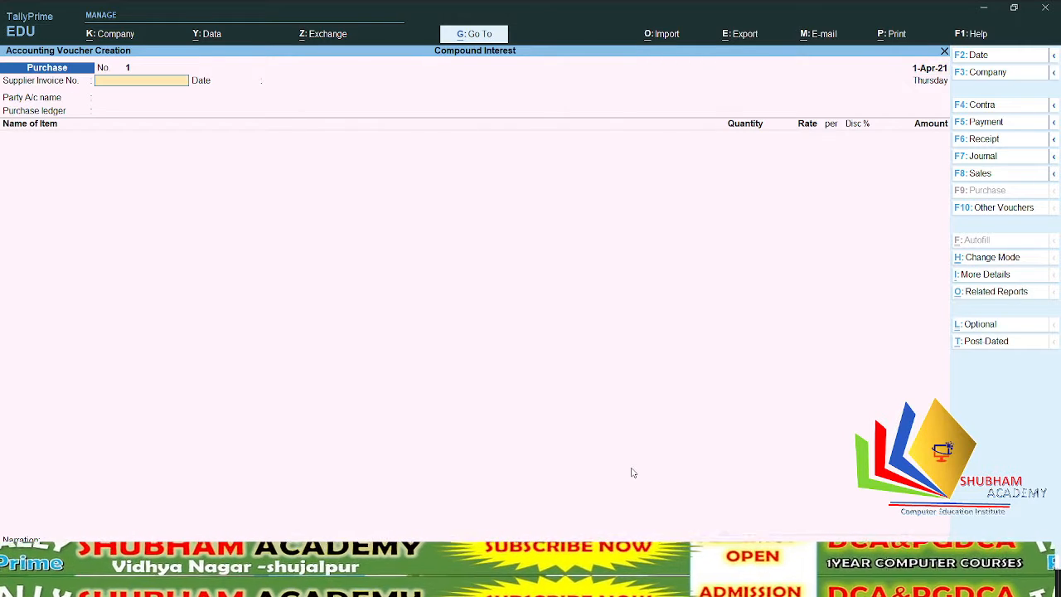
{"action": "key", "text": "Return"}
{"action": "key", "text": "Return"}
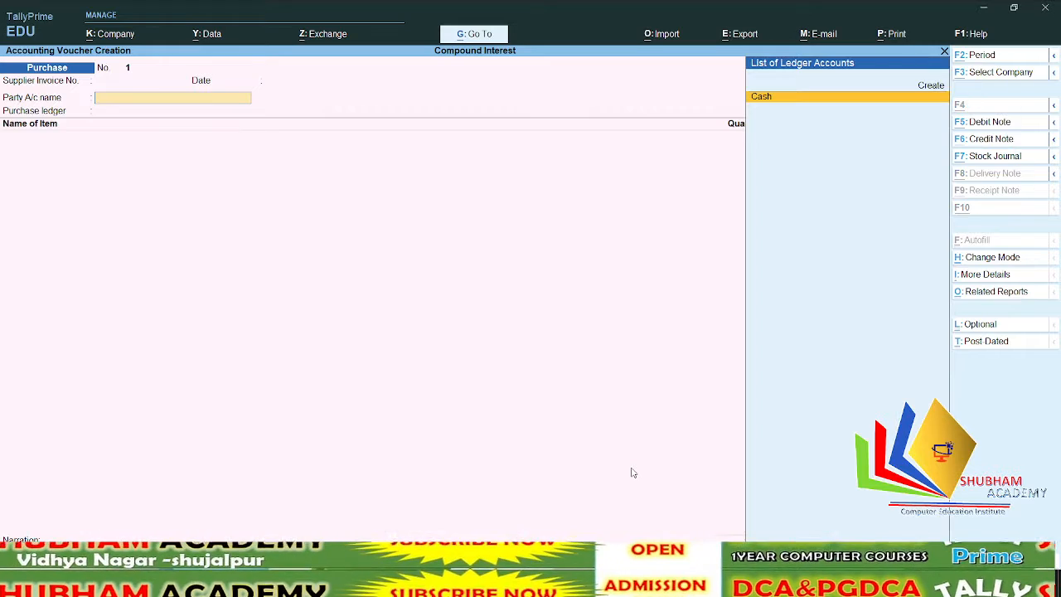
Step: Create a party ledger named Gayatri Computer from within the voucher and place it under Sundry Creditors
{"action": "key", "text": "alt+c"}
{"action": "type", "text": "Gaya"}
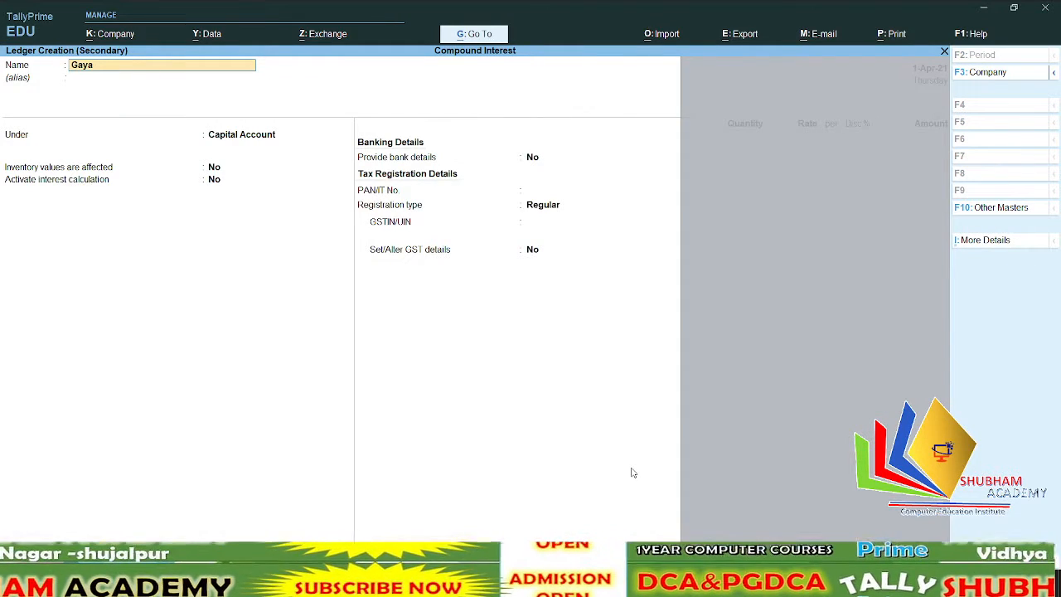
{"action": "type", "text": "tri Comp"}
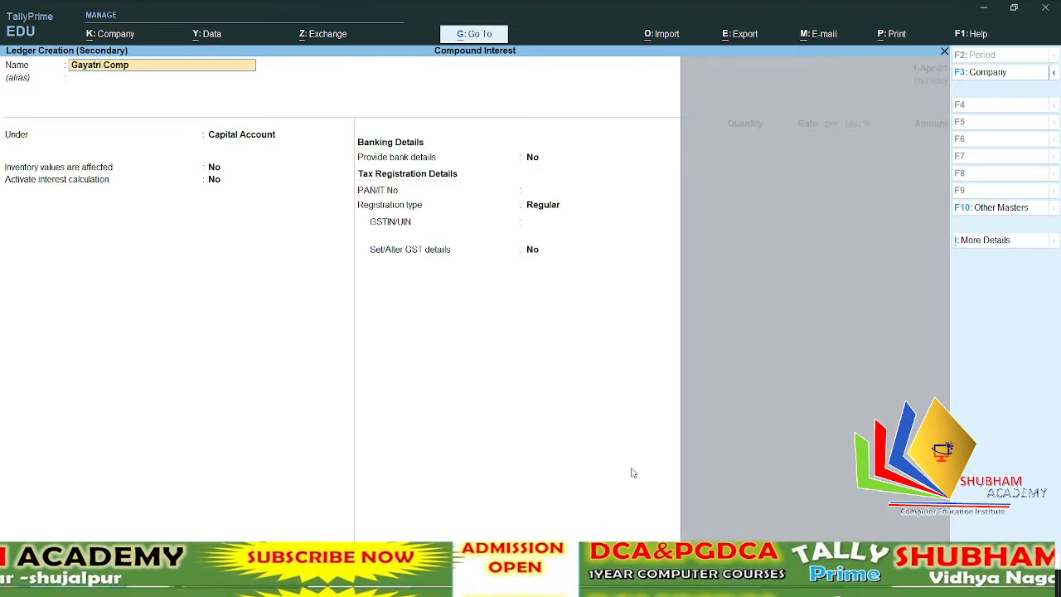
{"action": "type", "text": "uter"}
{"action": "key", "text": "Return"}
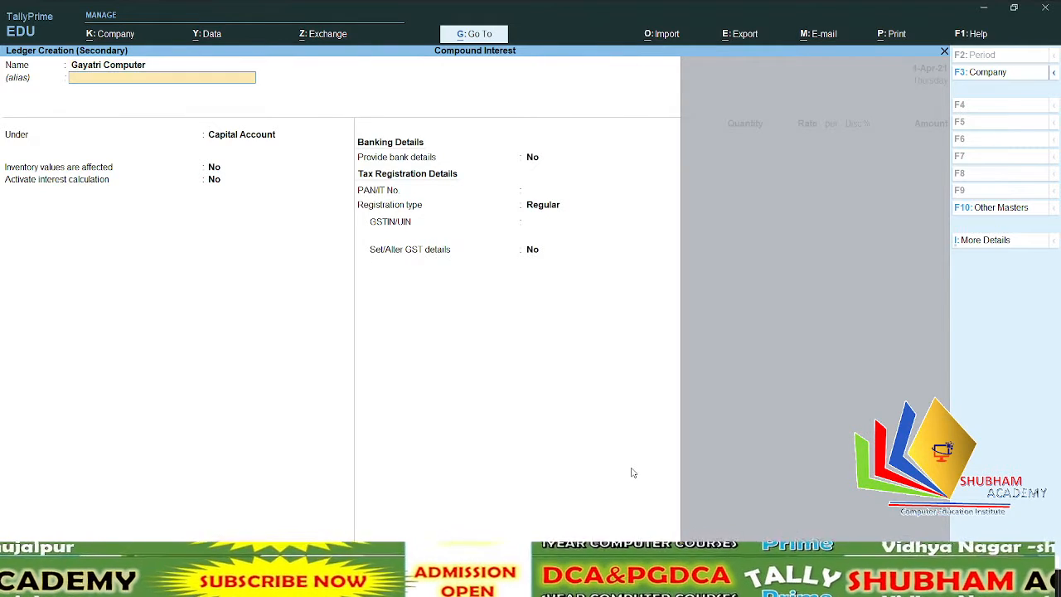
{"action": "key", "text": "Return"}
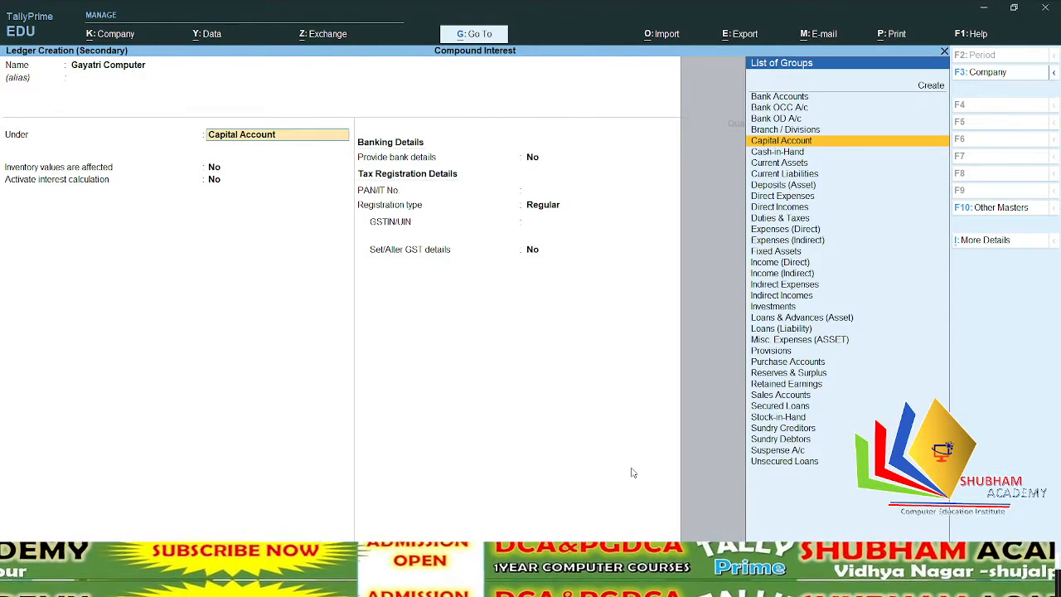
{"action": "type", "text": "Su"}
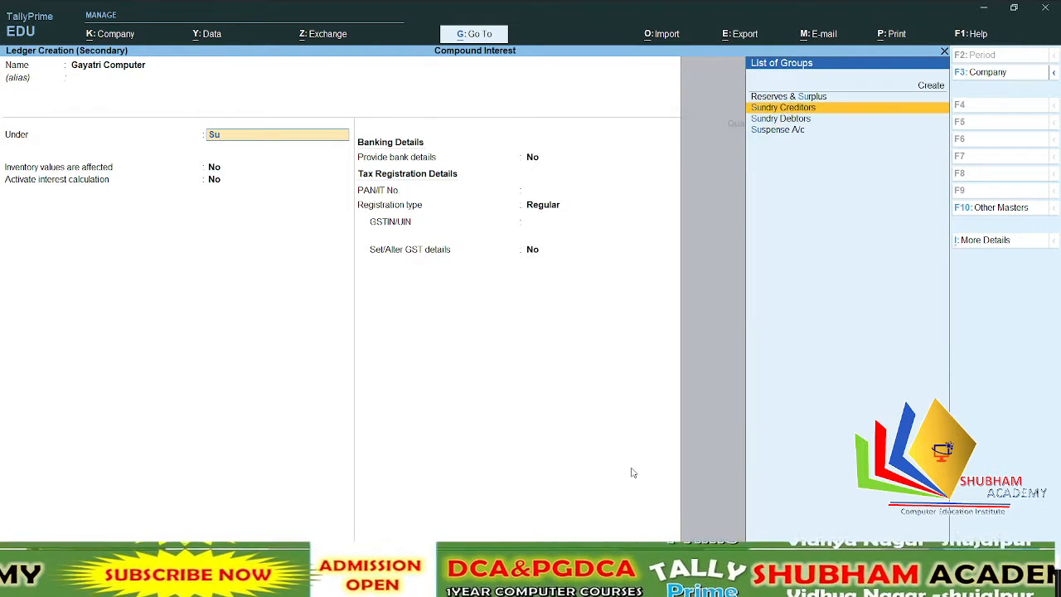
{"action": "key", "text": "Return"}
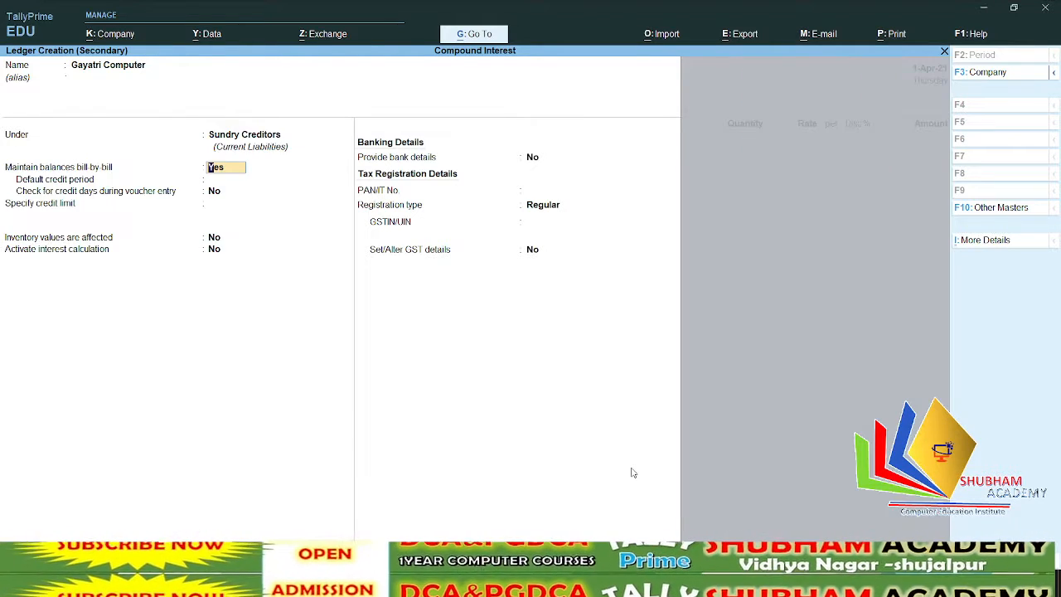
Step: Keep bill-by-bill balances on and the credit settings at their defaults, and activate interest calculation for the Gayatri Computer ledger
{"action": "key", "text": "Return"}
{"action": "key", "text": "Return"}
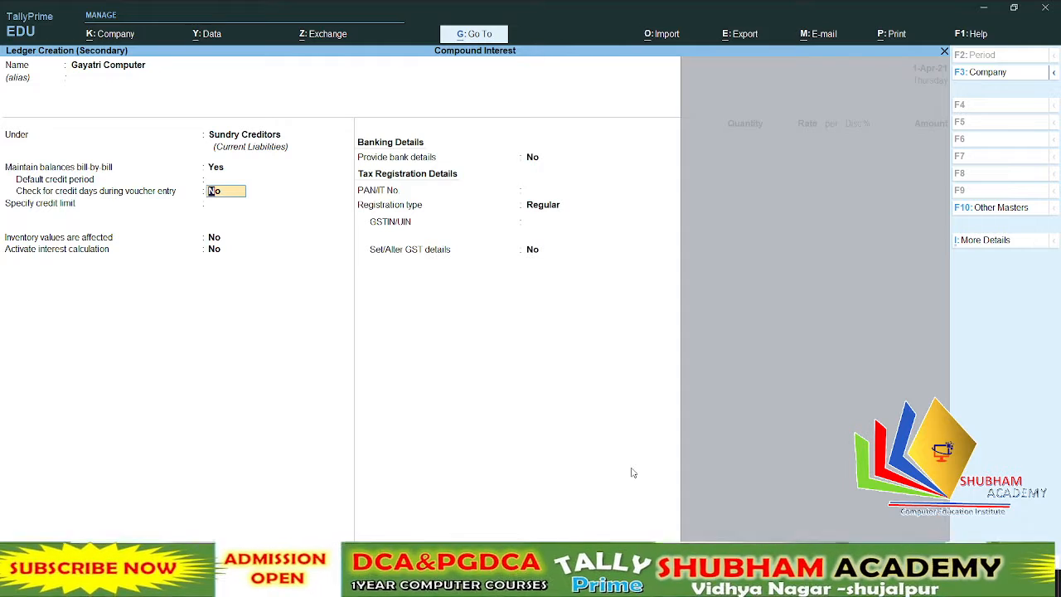
{"action": "key", "text": "Return"}
{"action": "key", "text": "Return"}
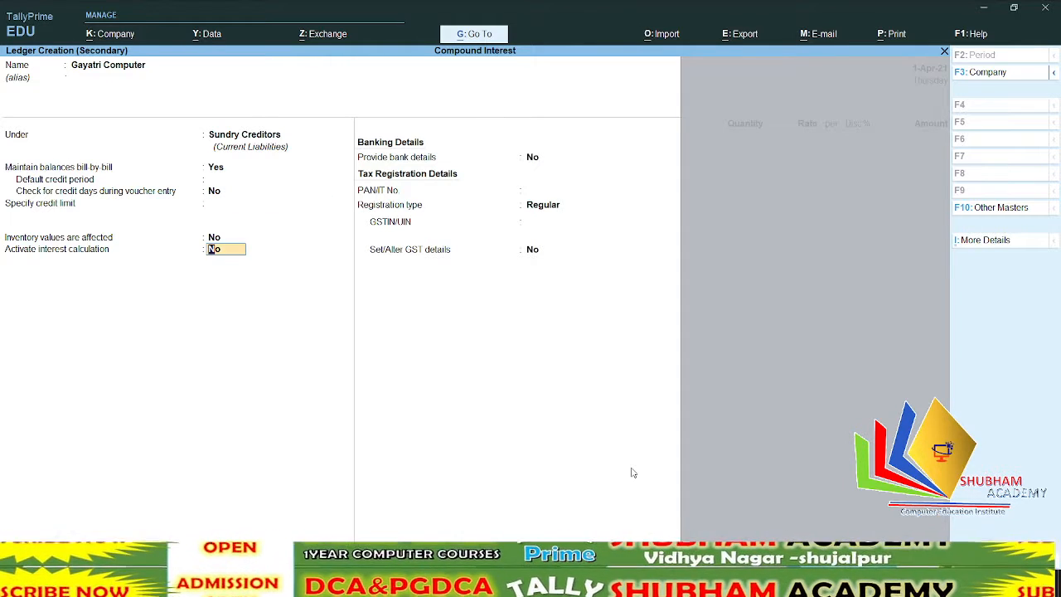
{"action": "type", "text": "y"}
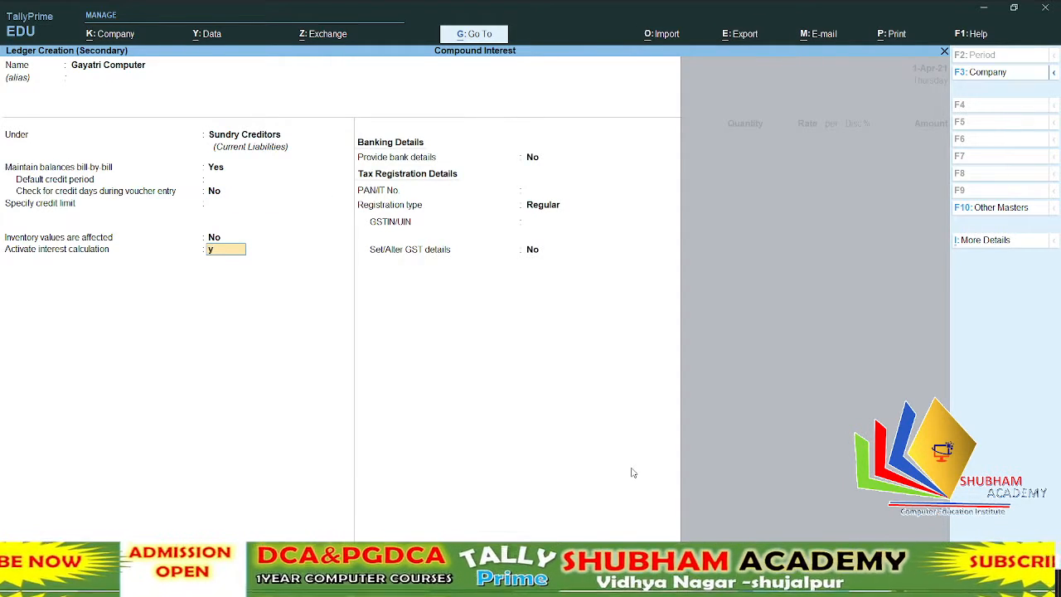
{"action": "key", "text": "Return"}
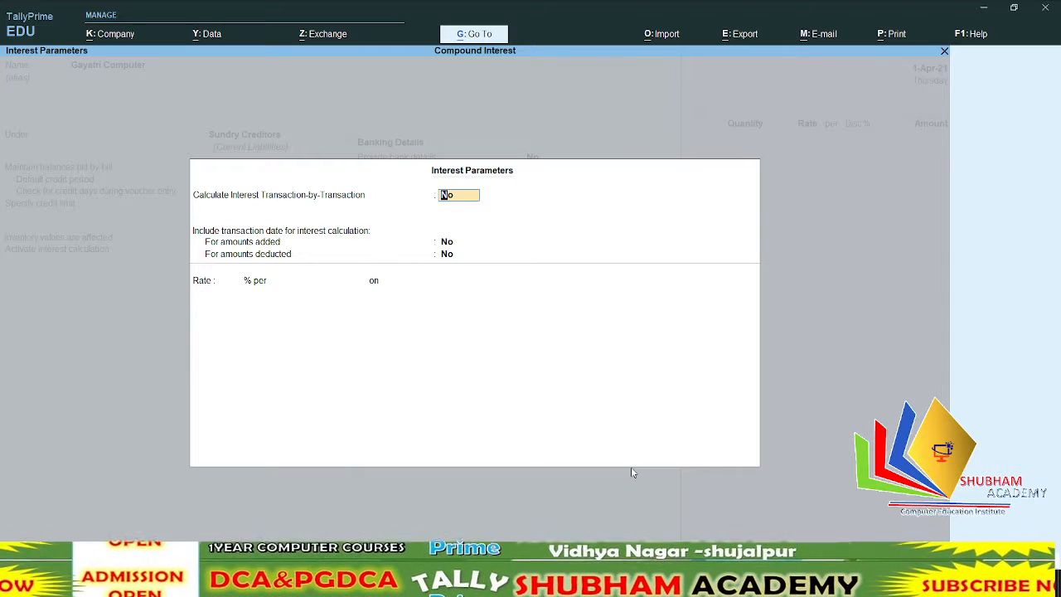
Step: Enable transaction-by-transaction interest, with parameter override and transaction date inclusion for added and deducted amounts all set to No
{"action": "type", "text": "y"}
{"action": "key", "text": "Return"}
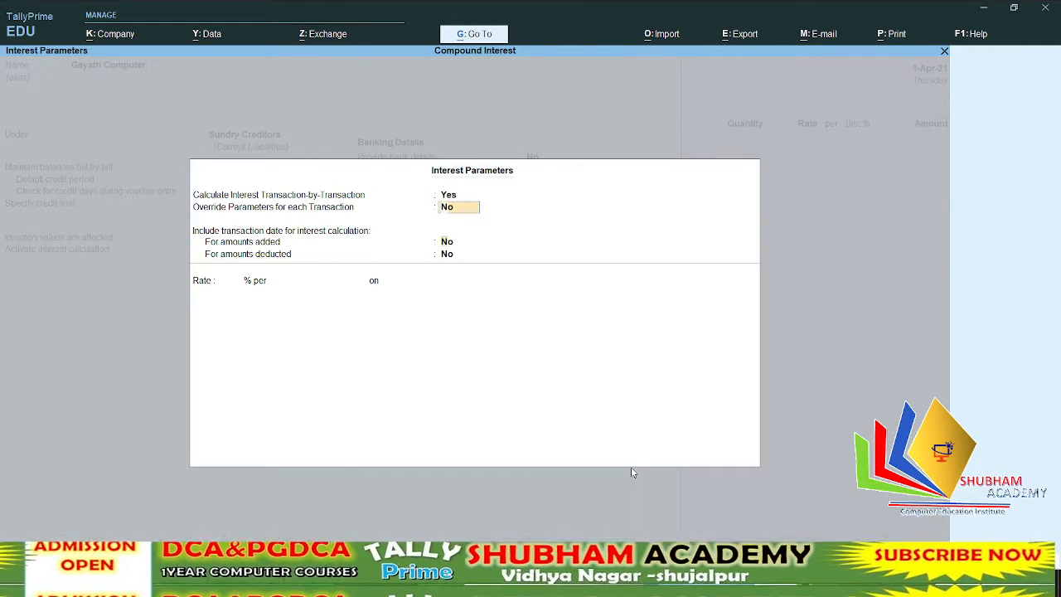
{"action": "key", "text": "Return"}
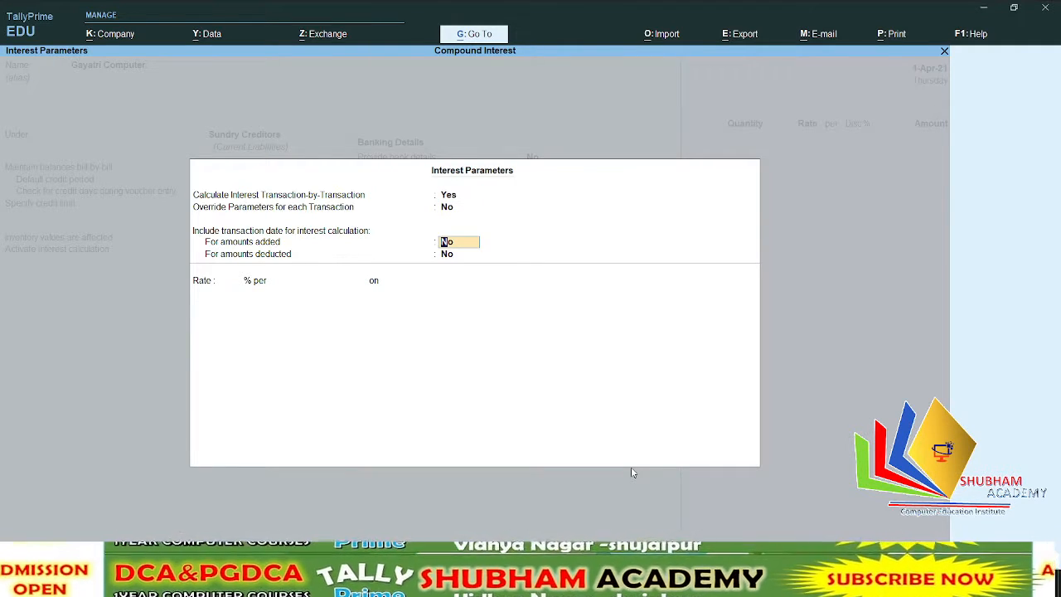
{"action": "key", "text": "Return"}
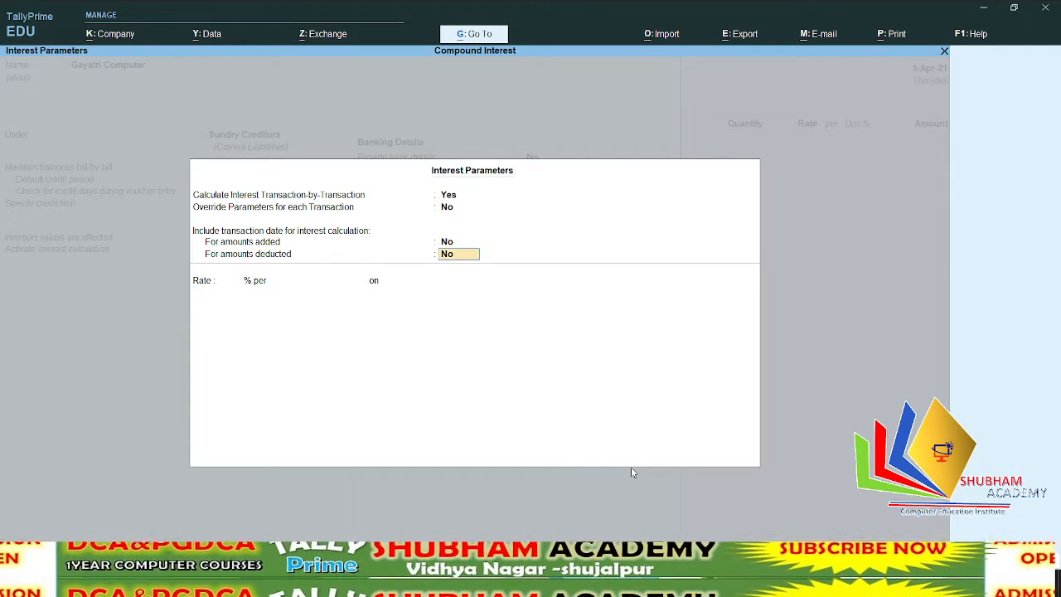
{"action": "key", "text": "Return"}
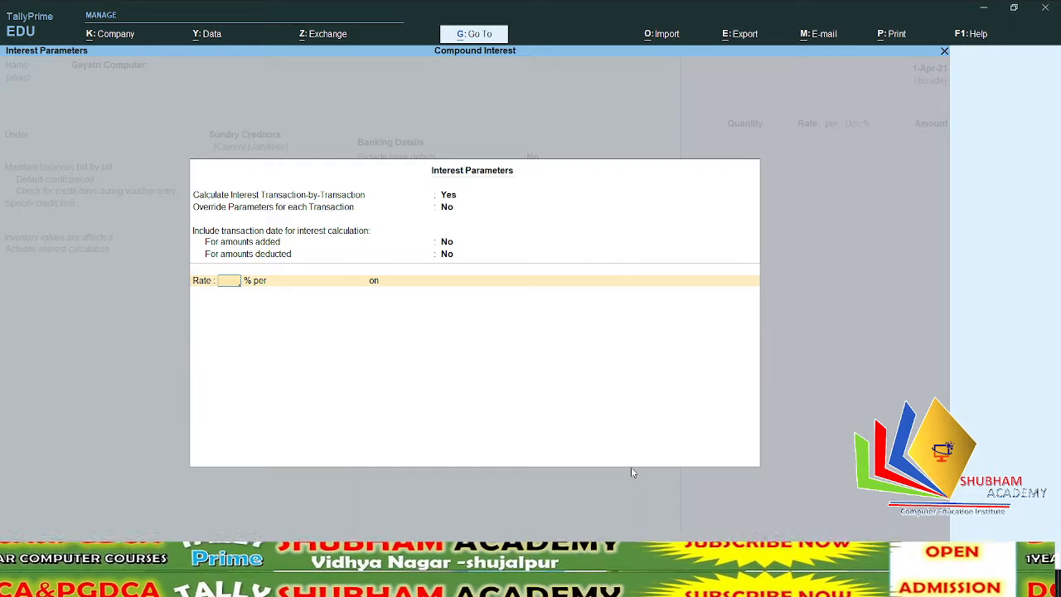
Step: Set the interest rate to 2% per Calendar Month on Credit Balances Only
{"action": "key", "text": "Return"}
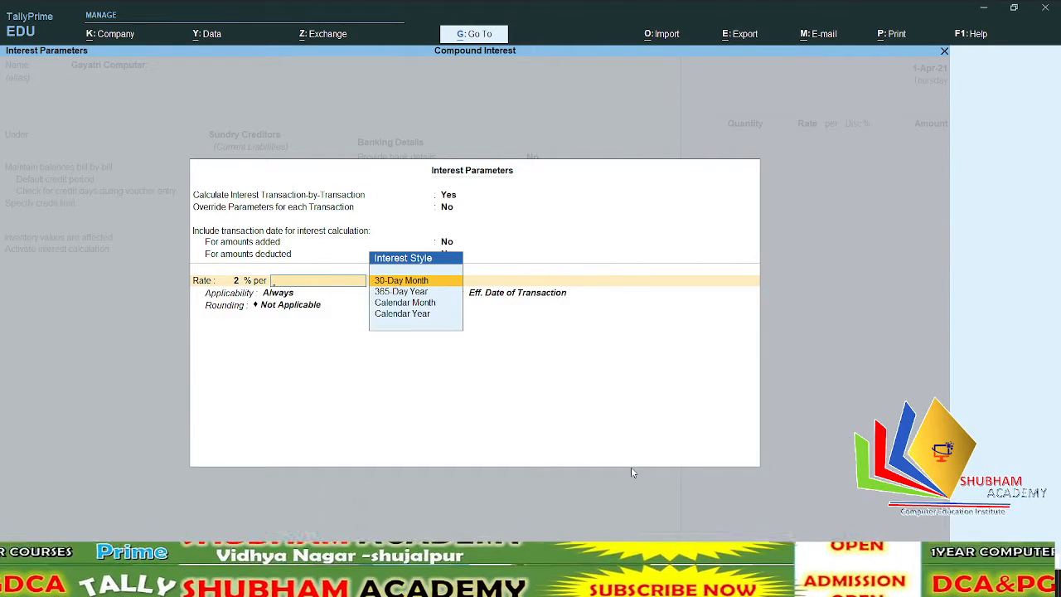
{"action": "key", "text": "Down"}
{"action": "key", "text": "Down"}
{"action": "key", "text": "Return"}
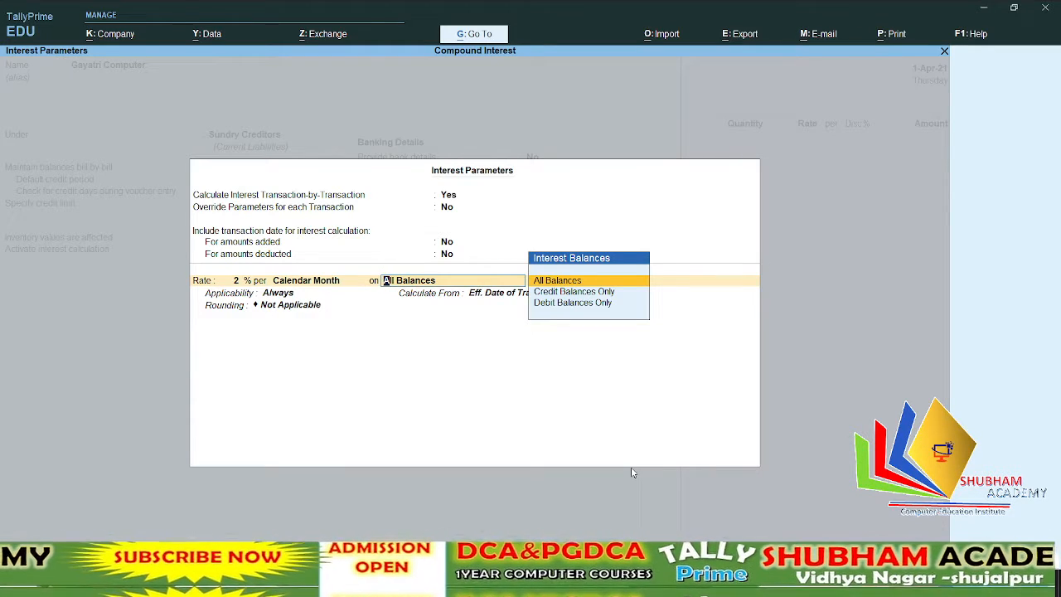
{"action": "key", "text": "Down"}
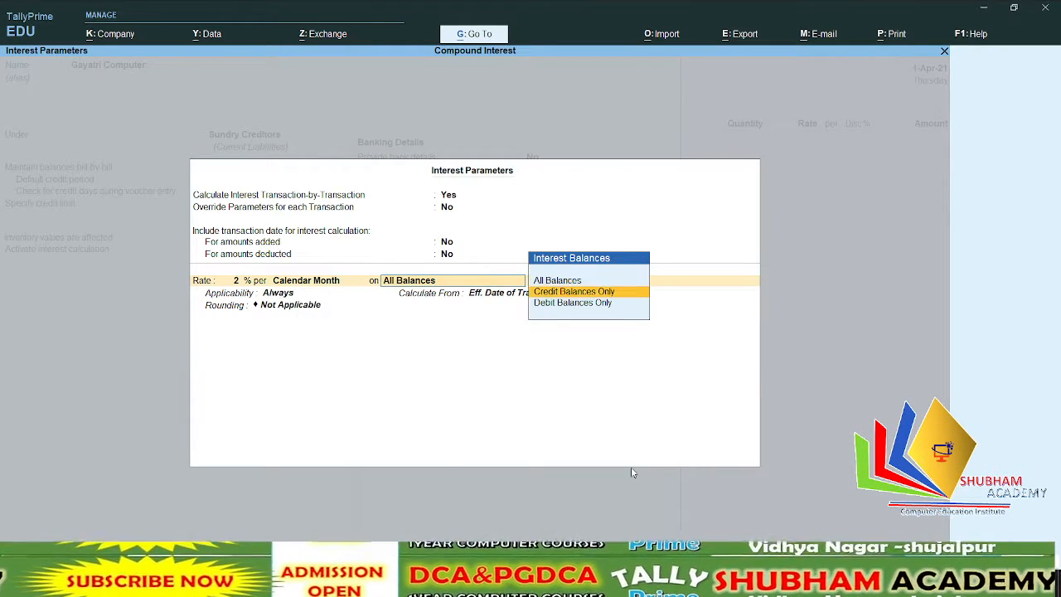
{"action": "key", "text": "Return"}
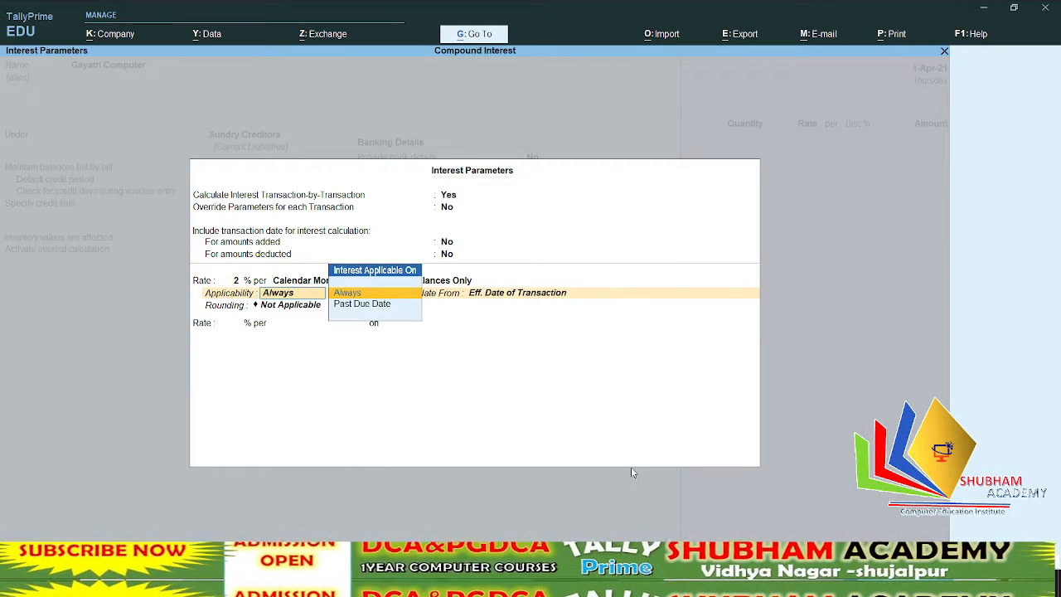
Step: Apply the interest Always from Eff. Date of Transaction with Normal Rounding to a limit of 1, and accept the interest parameters
{"action": "key", "text": "Return"}
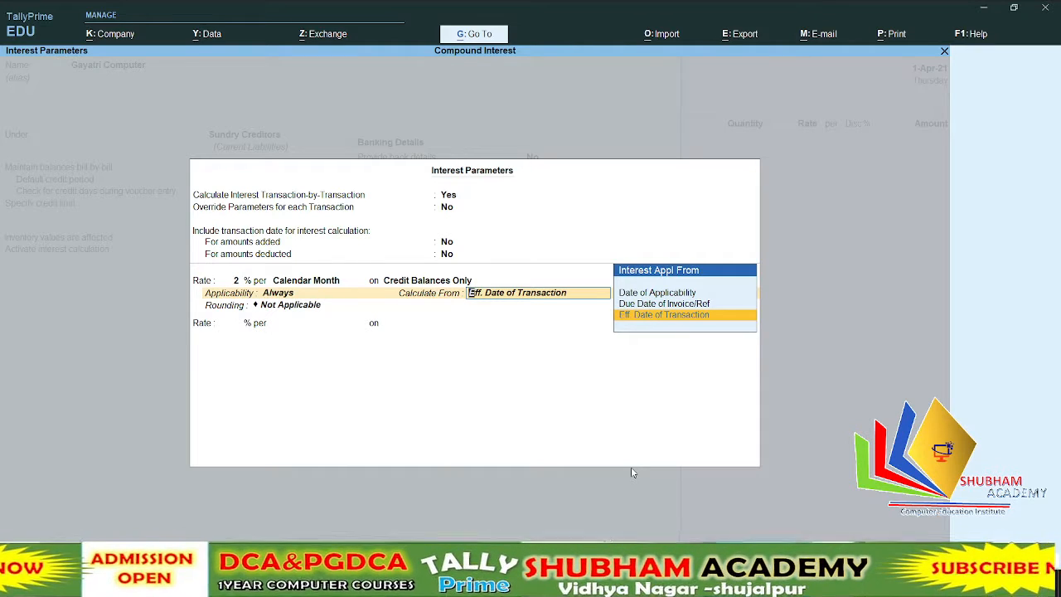
{"action": "key", "text": "Return"}
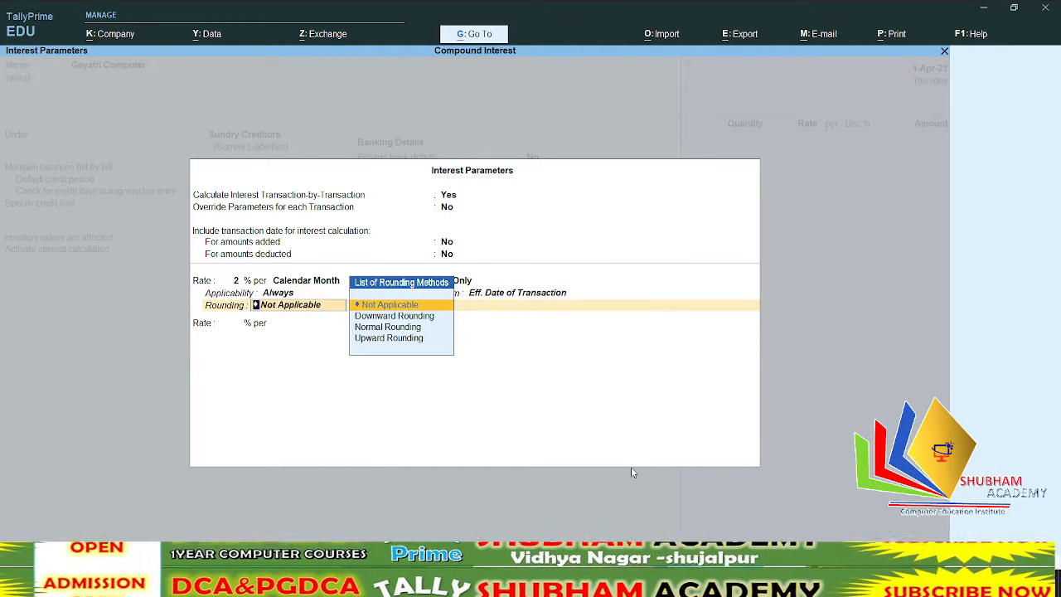
{"action": "key", "text": "Down"}
{"action": "key", "text": "Down"}
{"action": "key", "text": "Return"}
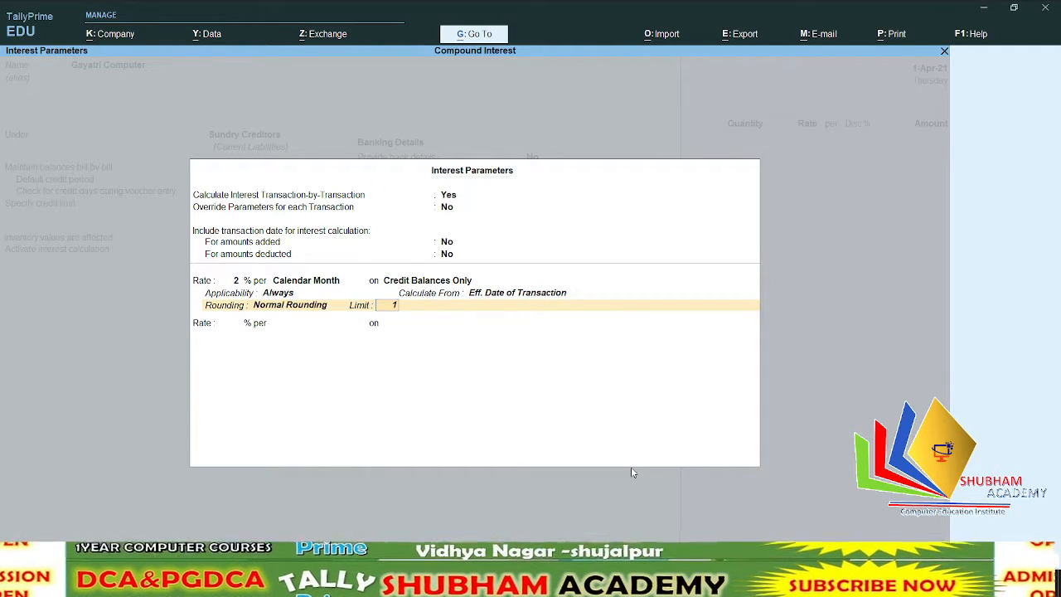
{"action": "key", "text": "Return"}
{"action": "key", "text": "Return"}
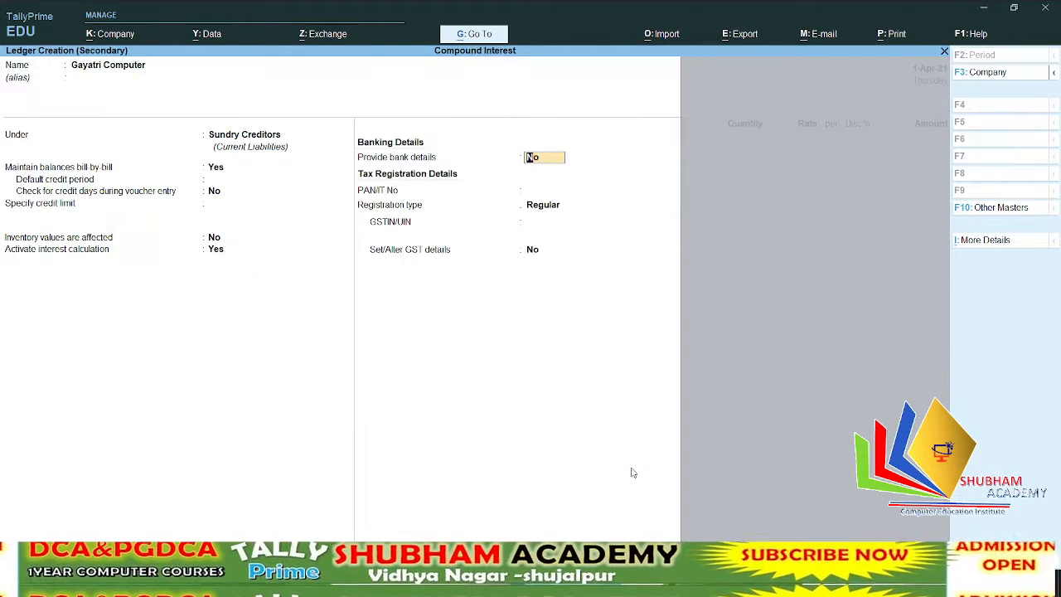
Step: Leave the ledger's bank and tax registration details at their defaults with GSTIN/UIN blank, and save Gayatri Computer as the voucher's party
{"action": "key", "text": "Return"}
{"action": "key", "text": "Return"}
{"action": "key", "text": "Return"}
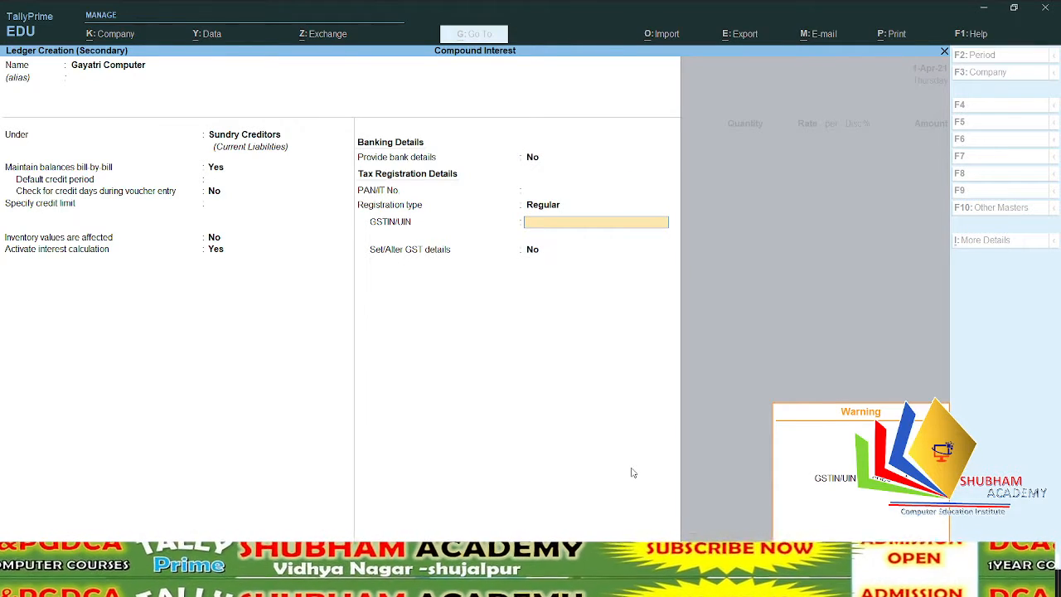
{"action": "key", "text": "Return"}
{"action": "key", "text": "Return"}
{"action": "key", "text": "Return"}
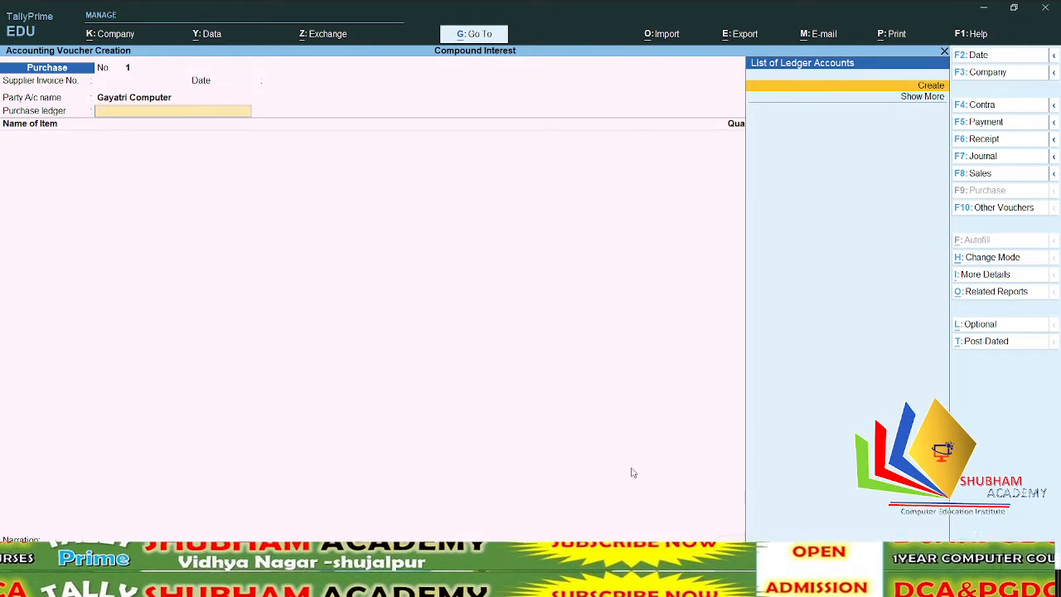
Step: Create a purchase ledger named Purchase GST under the Purchase Accounts group for the voucher
{"action": "key", "text": "alt+c"}
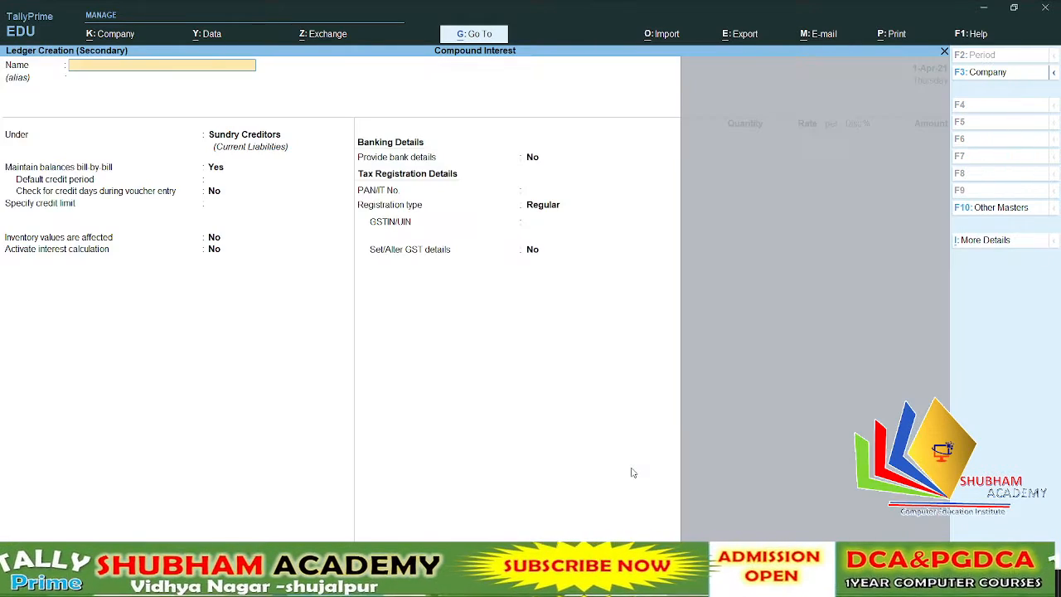
{"action": "type", "text": "Purch"}
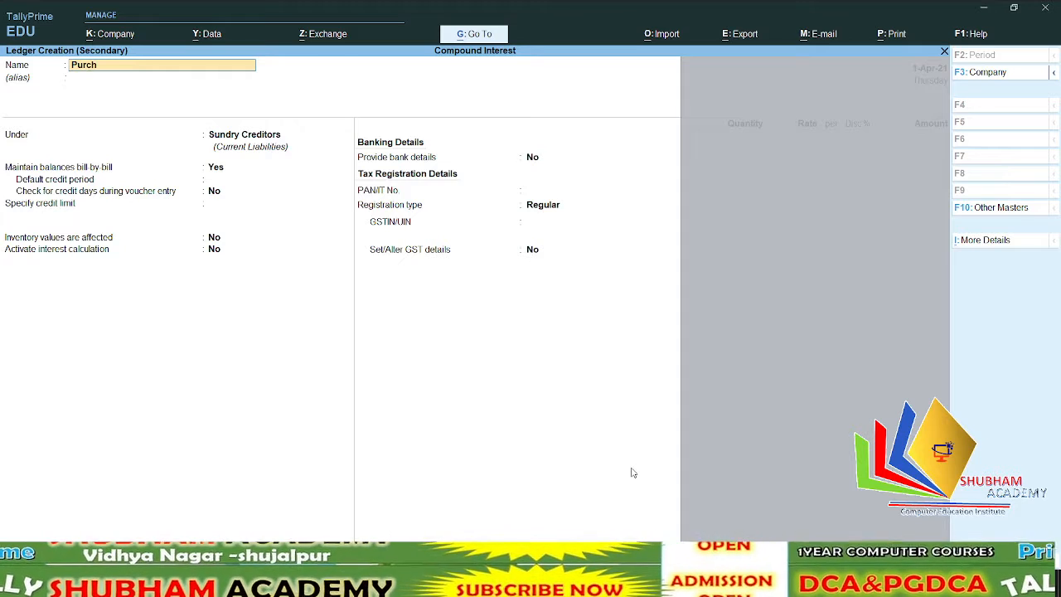
{"action": "type", "text": "ase"}
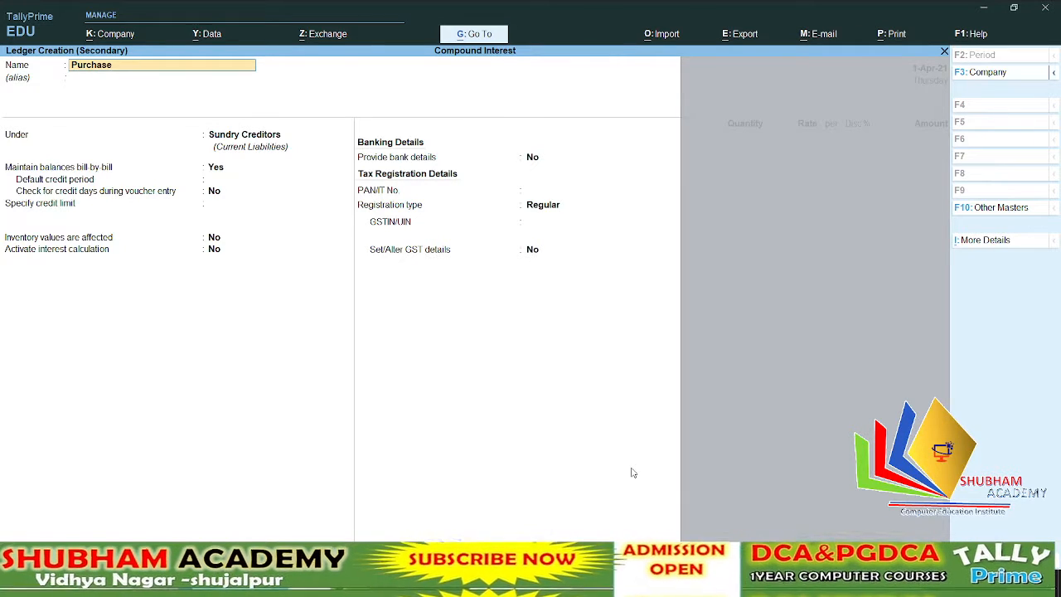
{"action": "type", "text": " GST"}
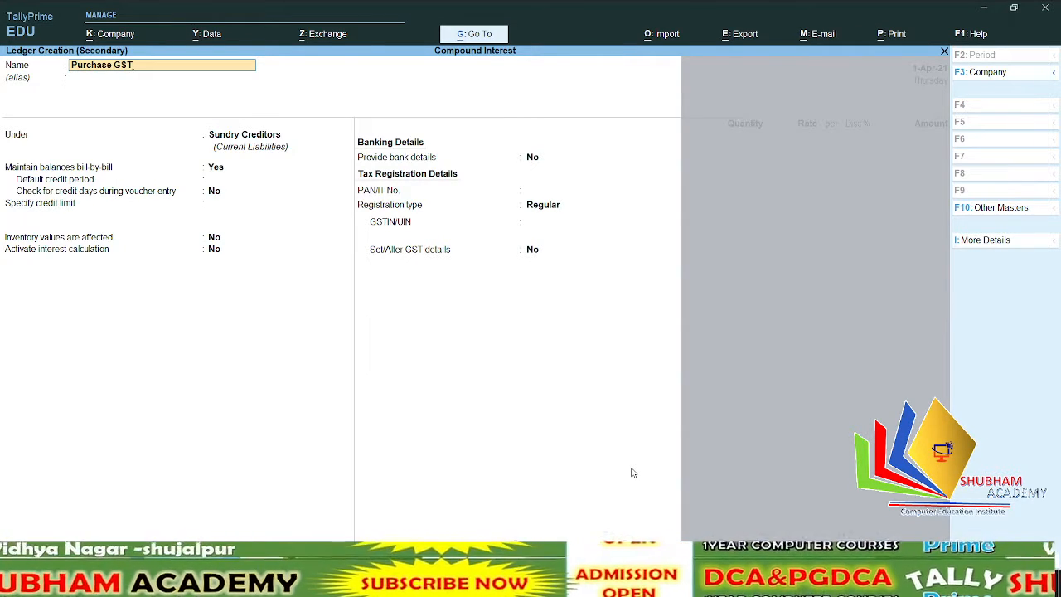
{"action": "key", "text": "Return"}
{"action": "key", "text": "Return"}
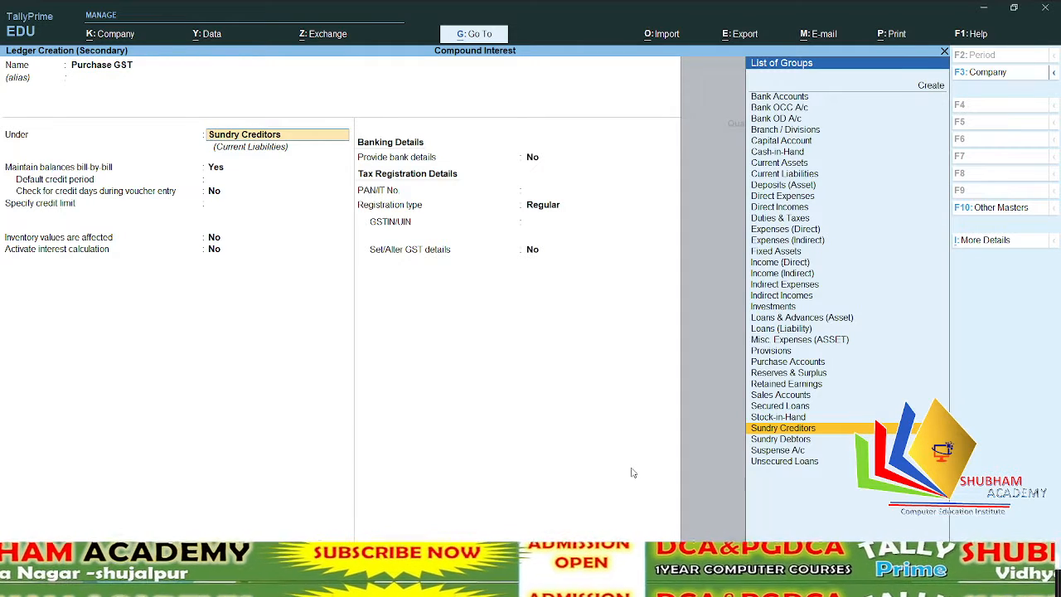
{"action": "type", "text": "P"}
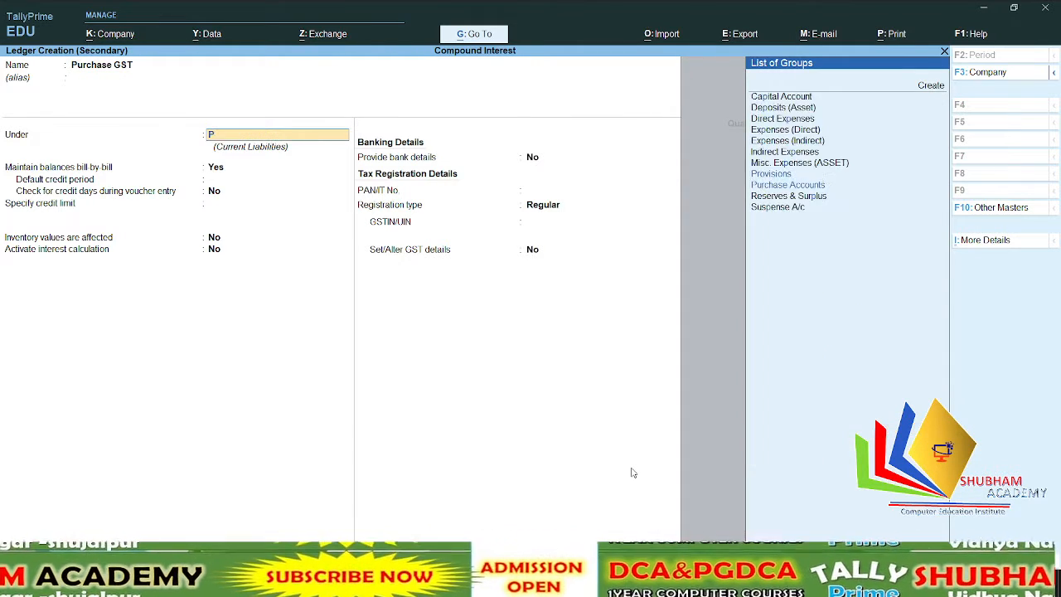
{"action": "type", "text": "u"}
{"action": "key", "text": "Return"}
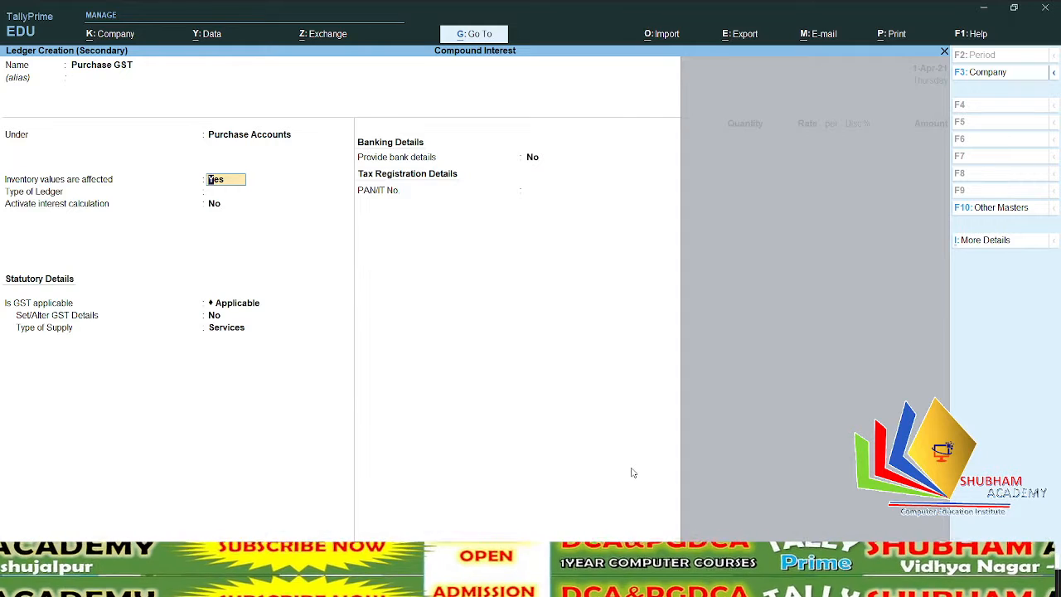
Step: Keep inventory values affected at Yes and the ledger type Not Applicable, and save the Purchase GST ledger
{"action": "key", "text": "Return"}
{"action": "key", "text": "Return"}
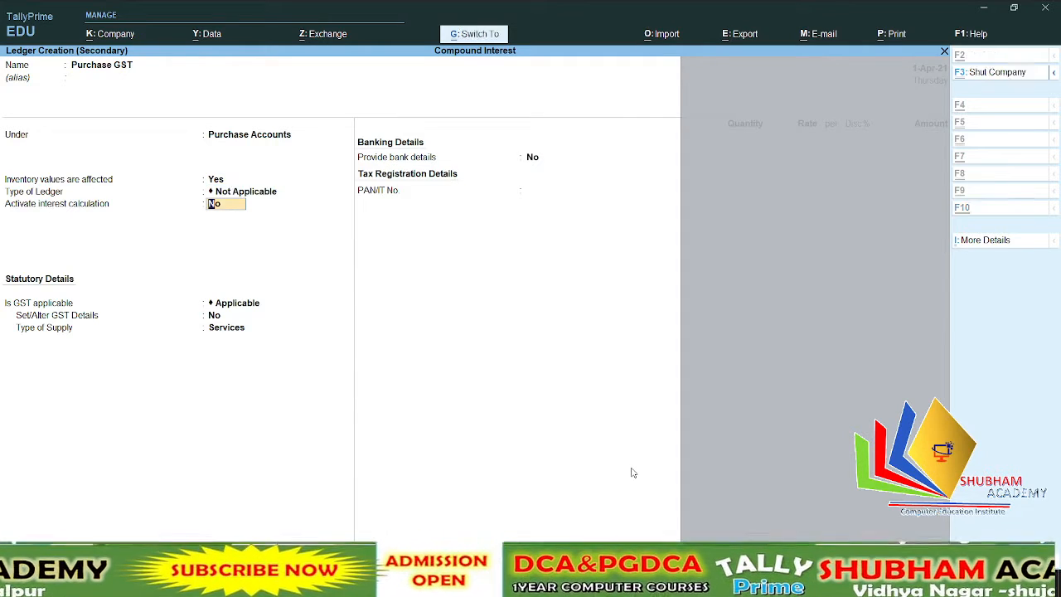
{"action": "key", "text": "ctrl+a"}
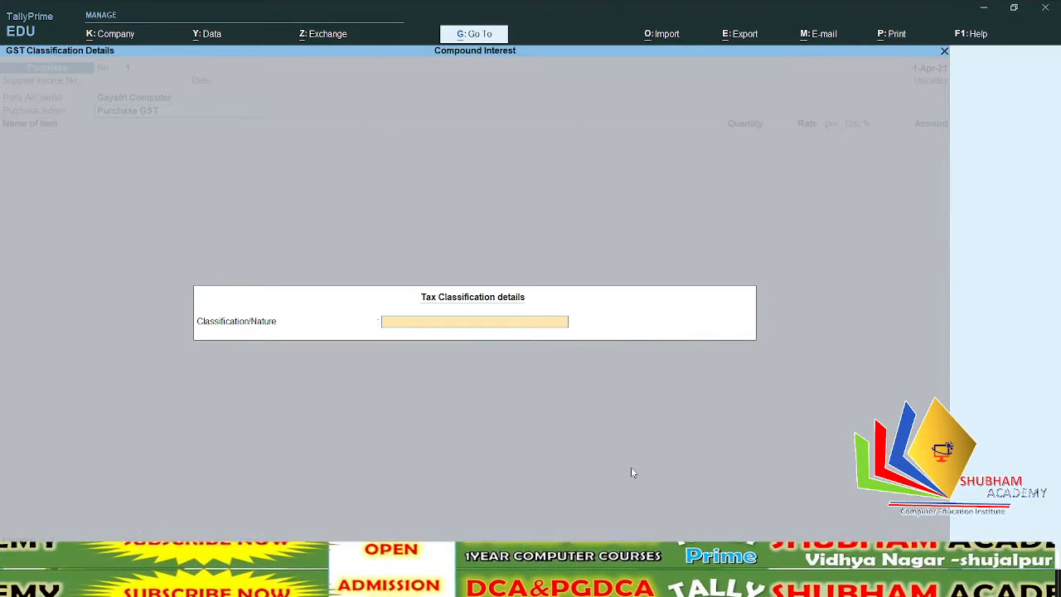
Step: Classify the purchase for GST as Purchase From Unregistered Dealer - Taxable
{"action": "type", "text": "Pu"}
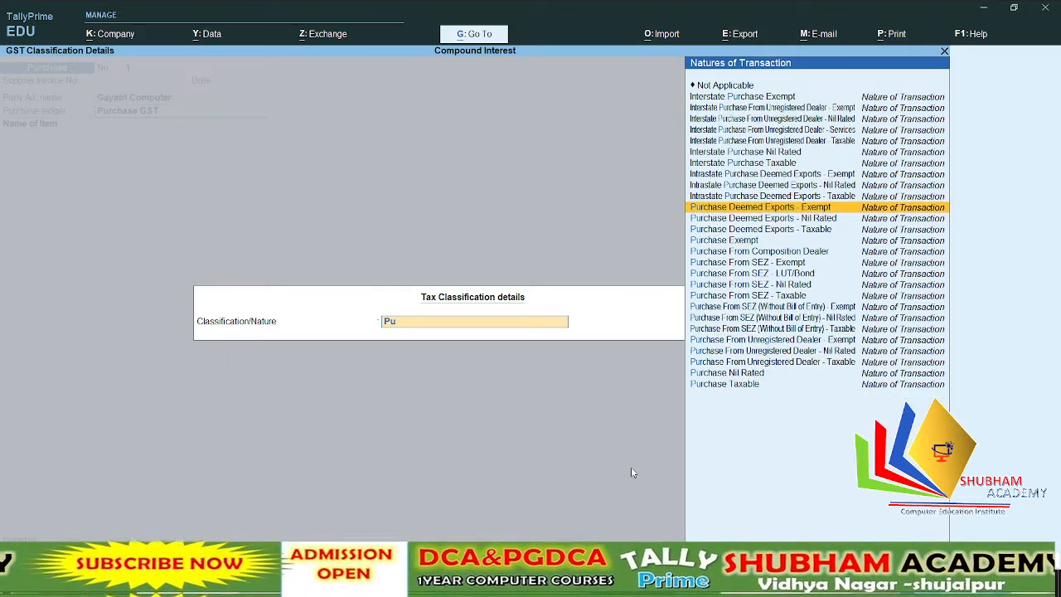
{"action": "key", "text": "Down"}
{"action": "key", "text": "Down"}
{"action": "key", "text": "Down"}
{"action": "key", "text": "Down"}
{"action": "key", "text": "Down"}
{"action": "key", "text": "Down"}
{"action": "key", "text": "Down"}
{"action": "key", "text": "Down"}
{"action": "key", "text": "Down"}
{"action": "key", "text": "Down"}
{"action": "key", "text": "Down"}
{"action": "key", "text": "Down"}
{"action": "key", "text": "Down"}
{"action": "key", "text": "Down"}
{"action": "key", "text": "Down"}
{"action": "key", "text": "Down"}
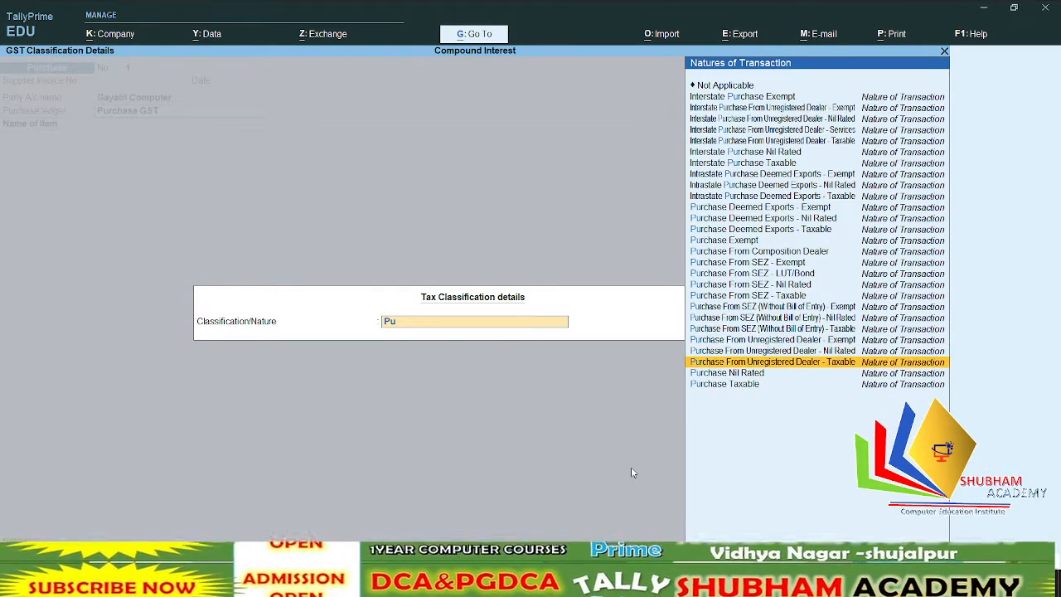
{"action": "key", "text": "Return"}
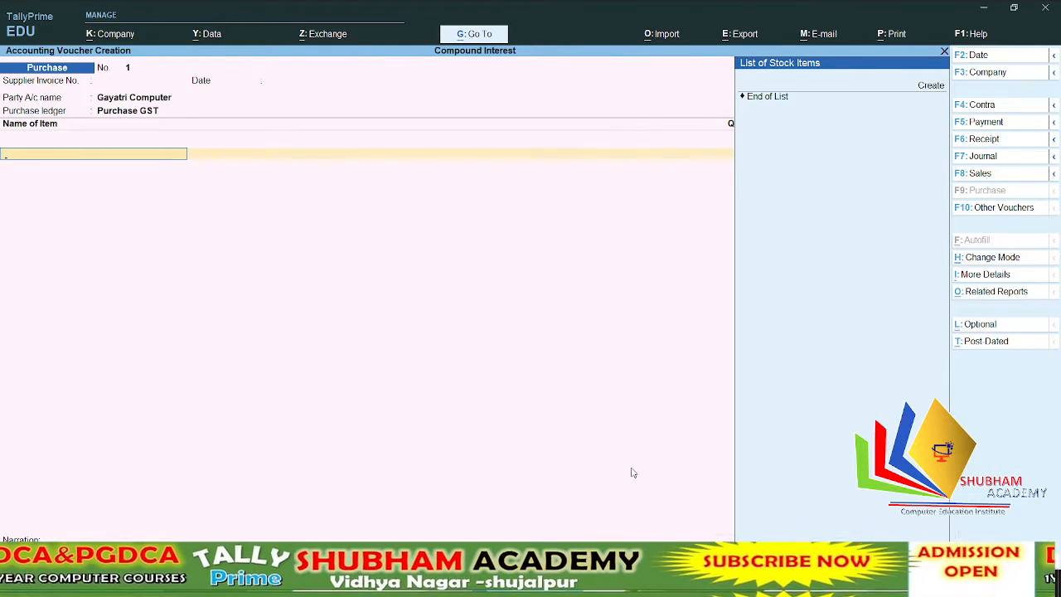
Step: Start a new stock item named Desktop PC from the voucher's item line, with no alias
{"action": "key", "text": "alt"}
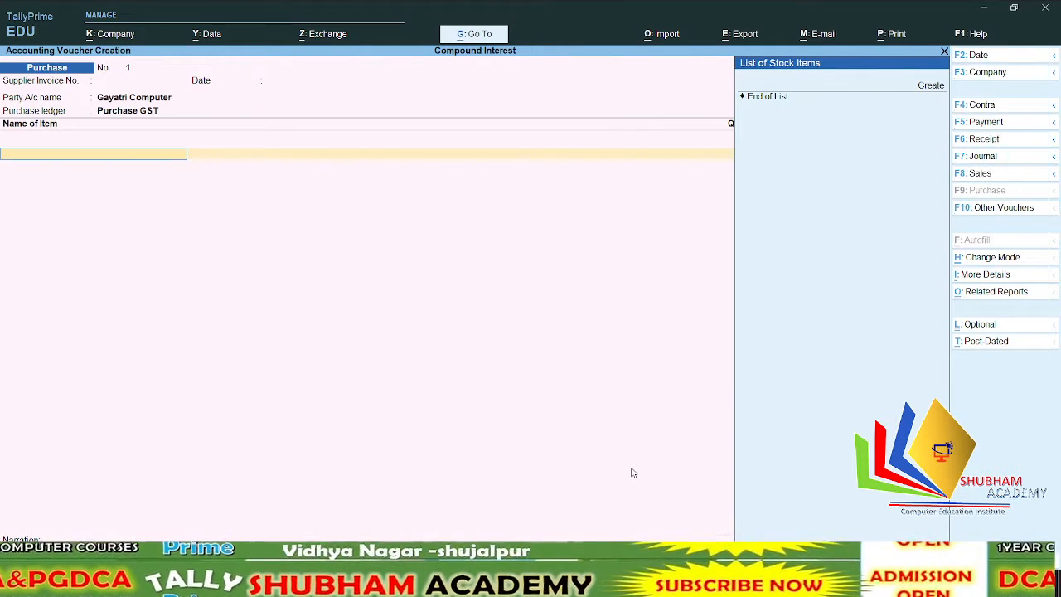
{"action": "key", "text": "alt+c"}
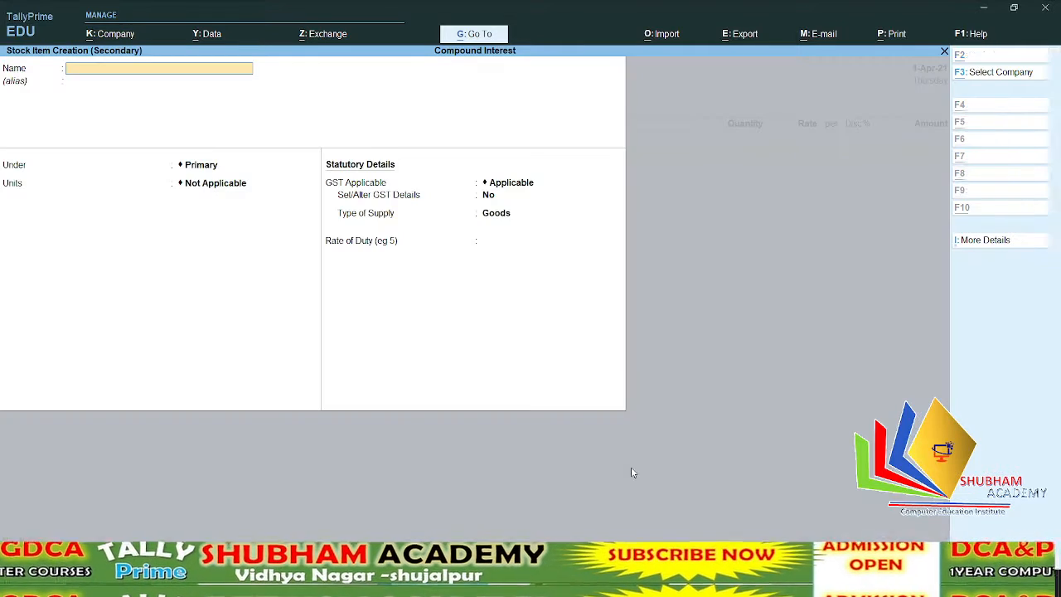
{"action": "type", "text": "De"}
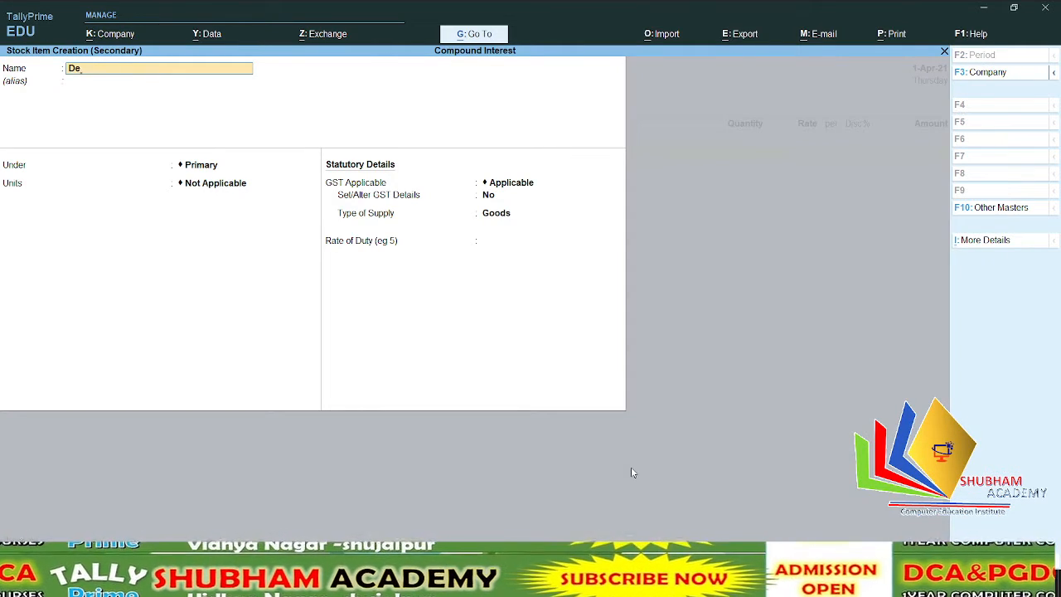
{"action": "type", "text": "sktop"}
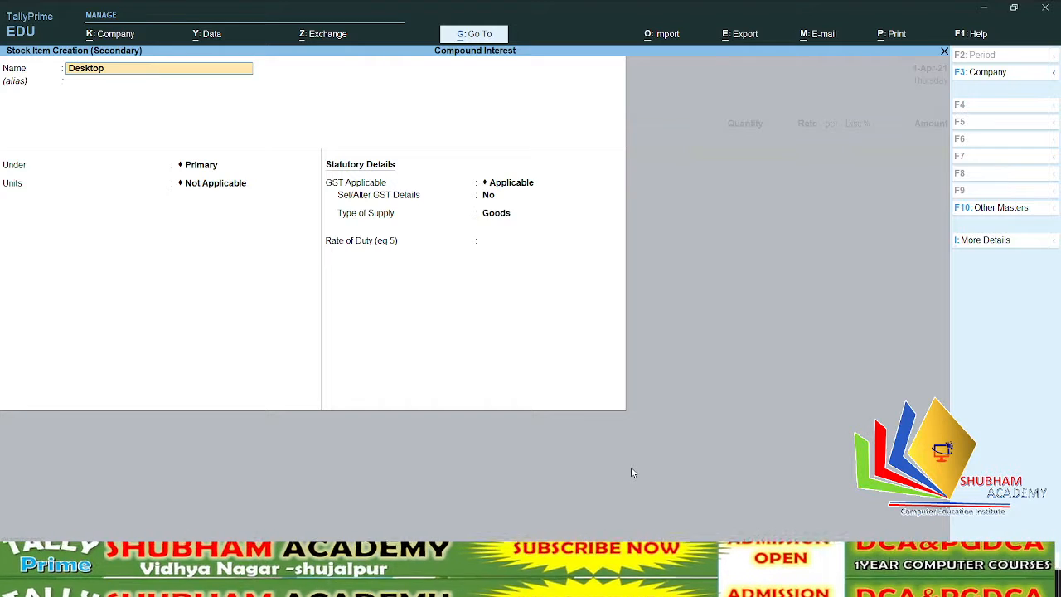
{"action": "type", "text": " PC"}
{"action": "key", "text": "Return"}
{"action": "key", "text": "Return"}
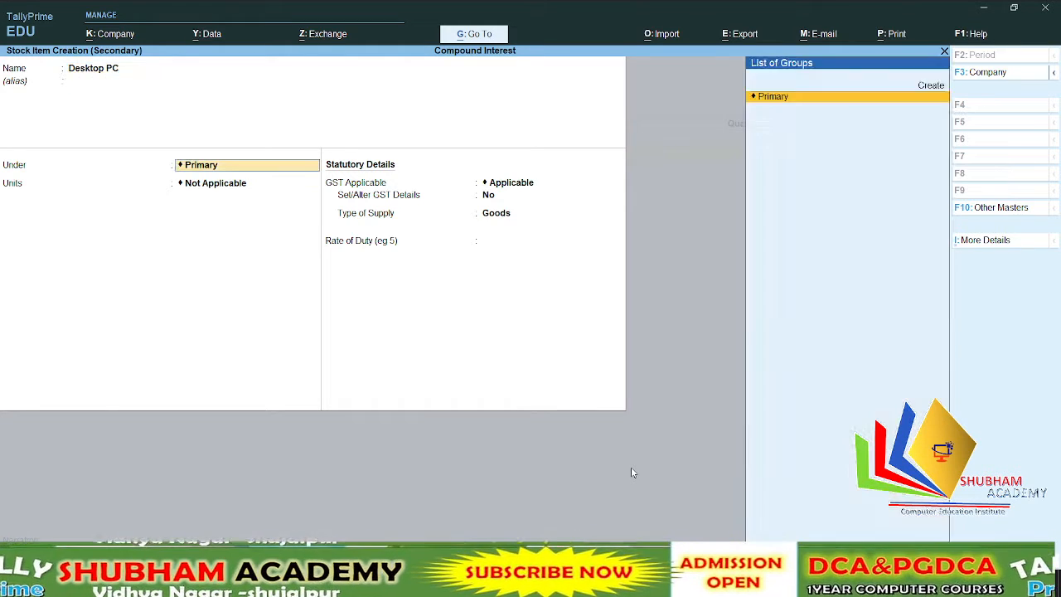
Step: Create the stock group Desktop under Primary and assign it to the stock item
{"action": "key", "text": "alt+c"}
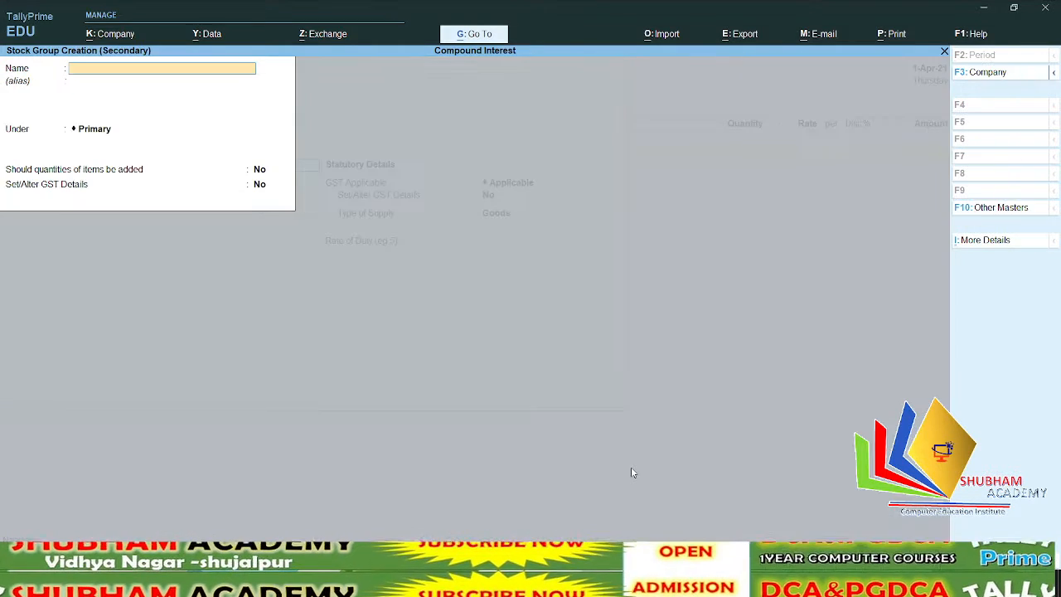
{"action": "type", "text": "Desk"}
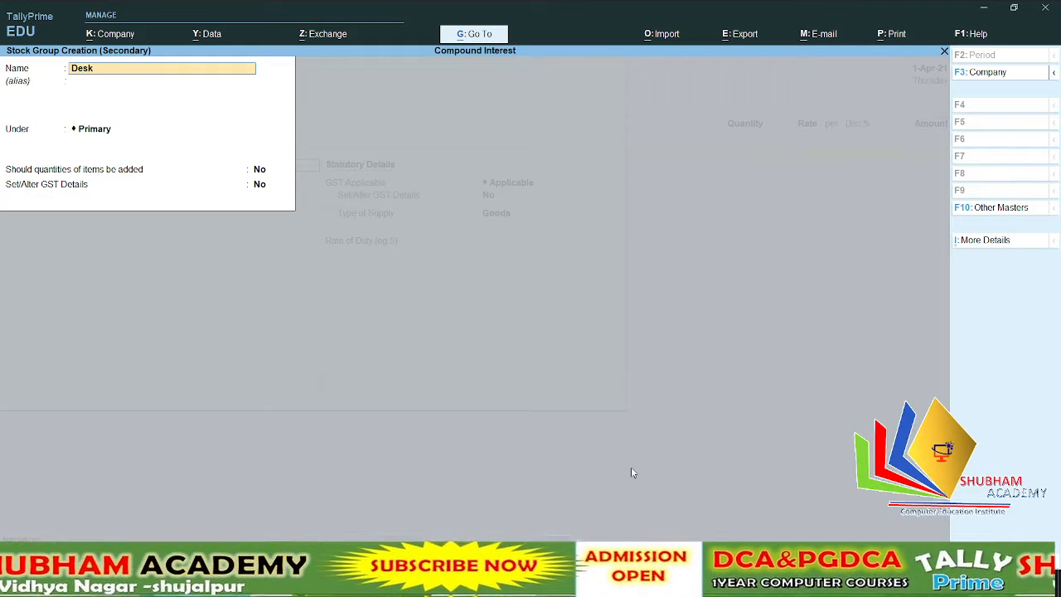
{"action": "type", "text": "top"}
{"action": "key", "text": "Return"}
{"action": "key", "text": "Return"}
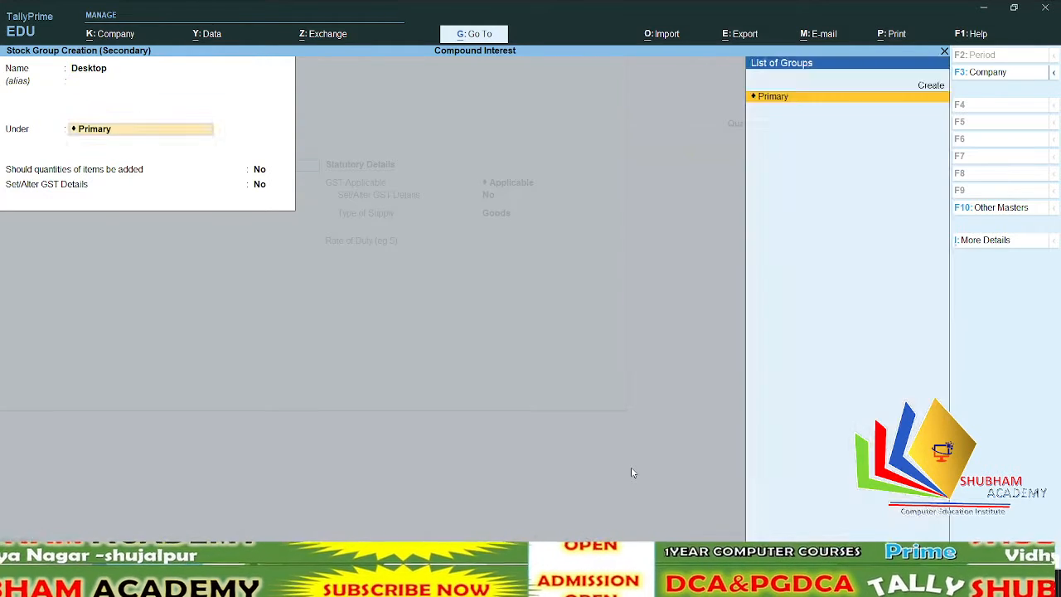
{"action": "key", "text": "Return"}
{"action": "key", "text": "ctrl+a"}
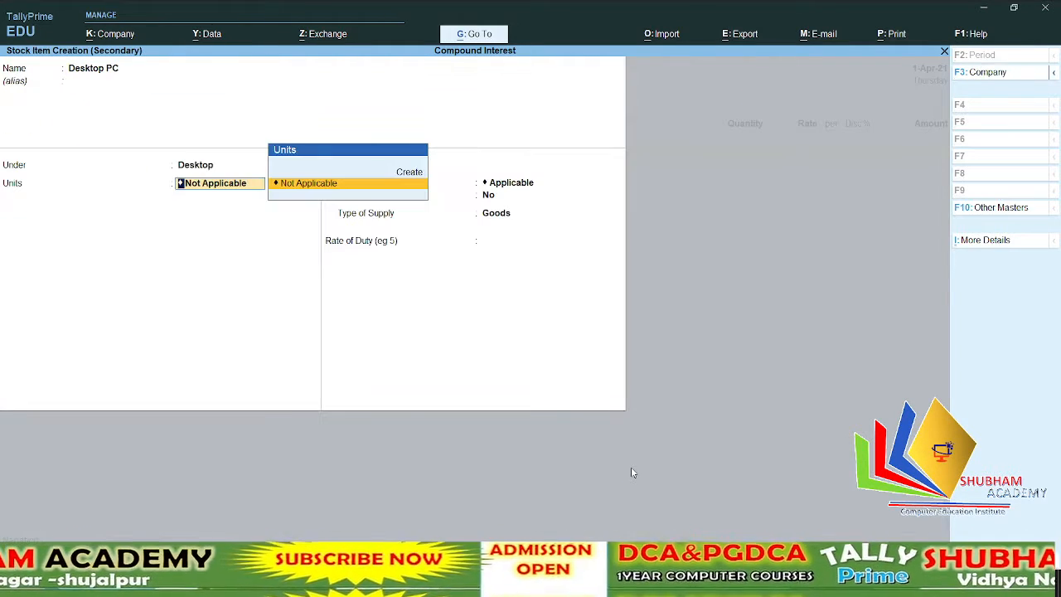
Step: Create a simple unit with symbol Pcs and unit quantity code PCS-PIECES, and assign it to the stock item
{"action": "key", "text": "alt+c"}
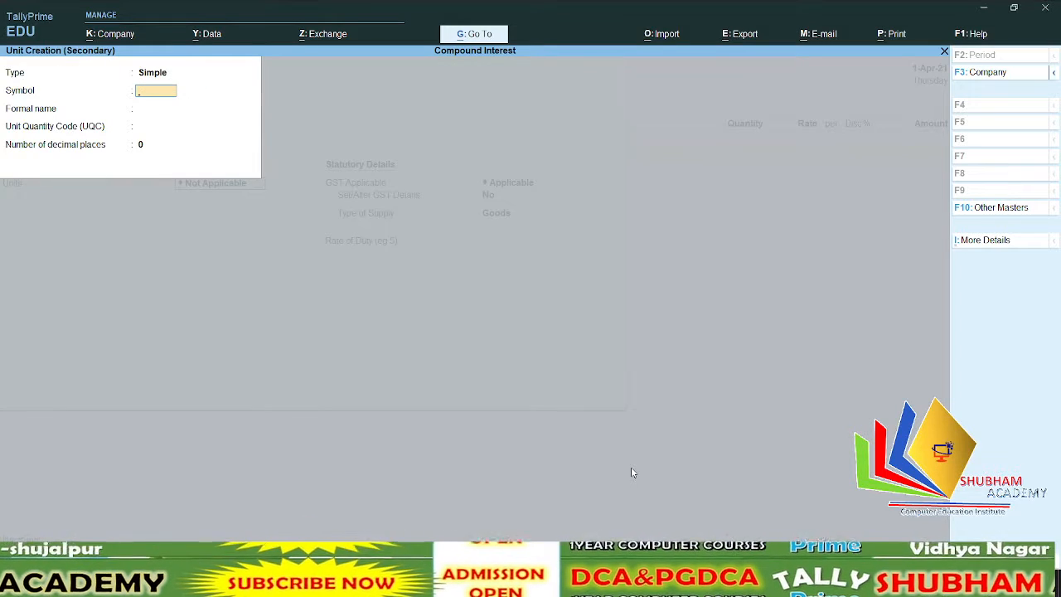
{"action": "type", "text": "Pcs"}
{"action": "key", "text": "Return"}
{"action": "key", "text": "Return"}
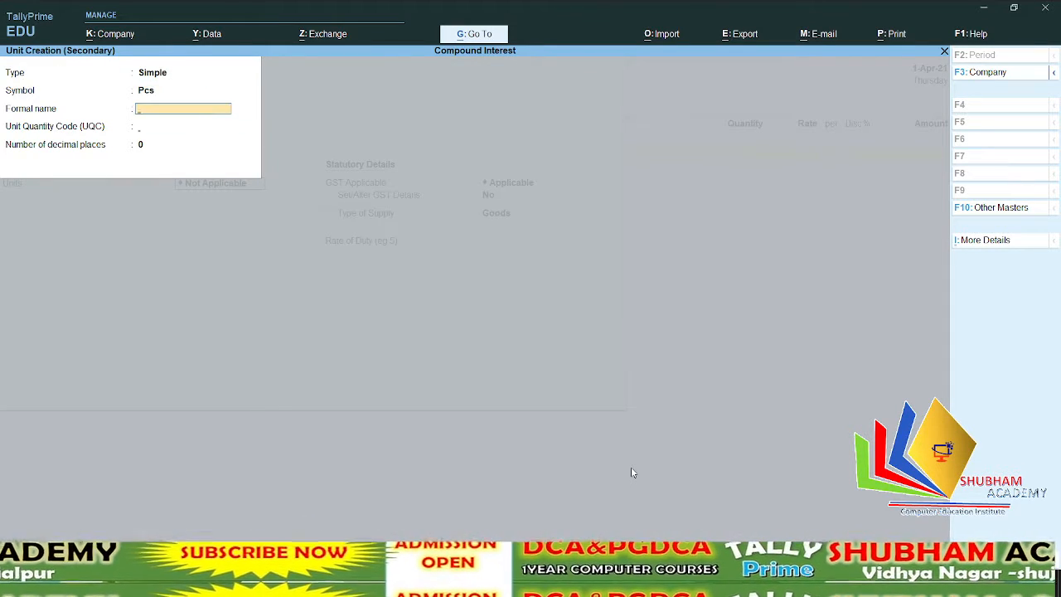
{"action": "type", "text": "pi"}
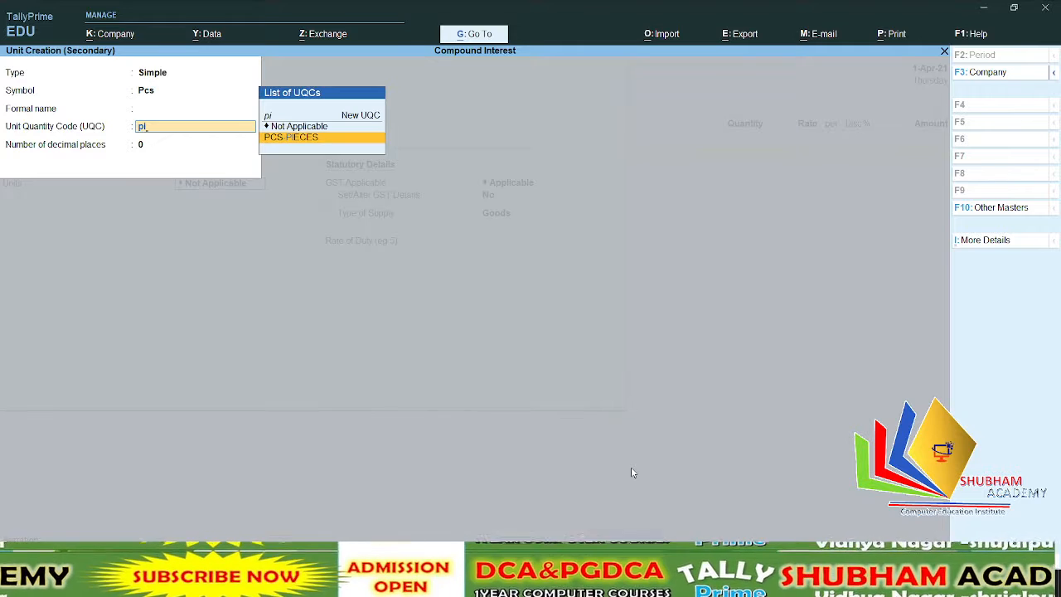
{"action": "key", "text": "Return"}
{"action": "key", "text": "Return"}
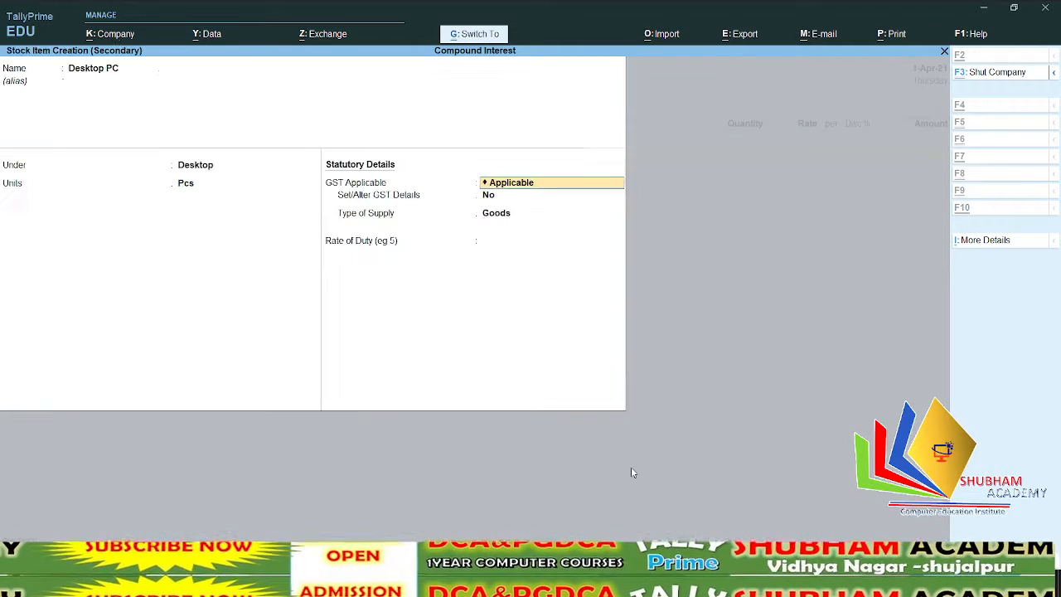
Step: Enable GST details for Desktop PC, with calculation type On Value and taxability Taxable
{"action": "key", "text": "Return"}
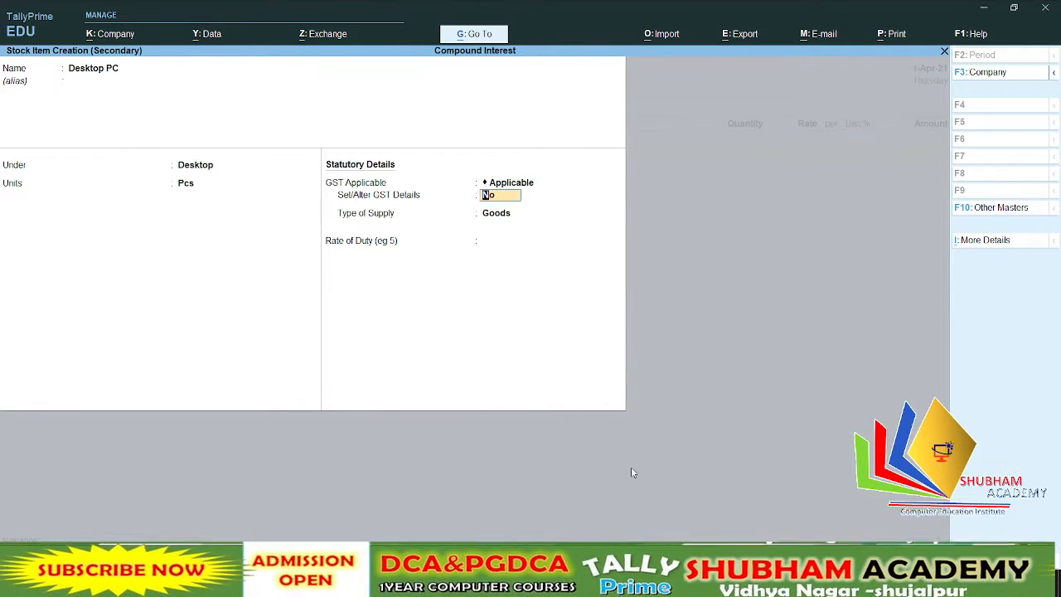
{"action": "type", "text": "y"}
{"action": "key", "text": "Return"}
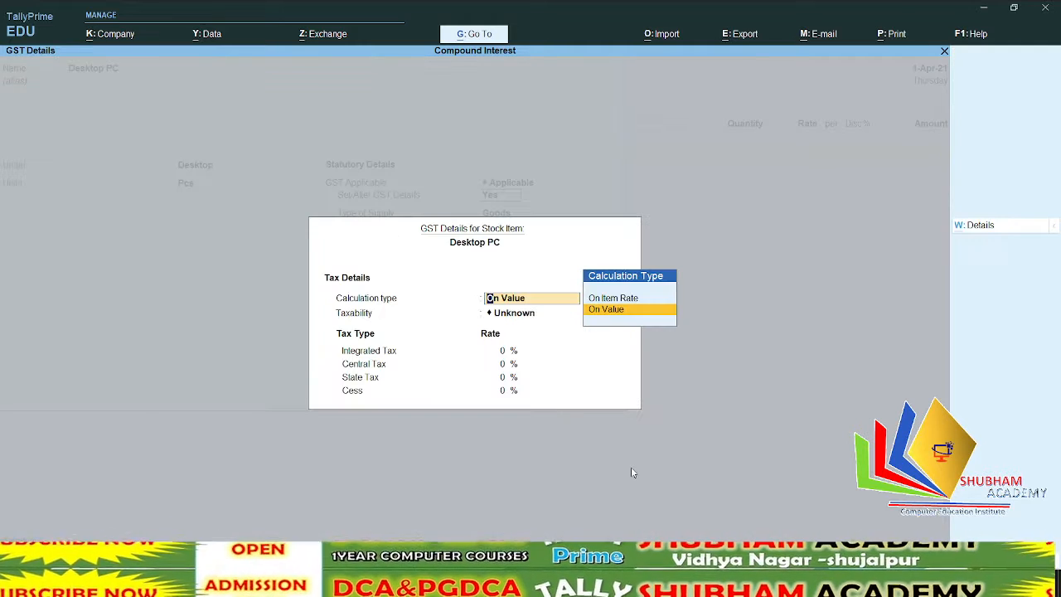
{"action": "key", "text": "Return"}
{"action": "key", "text": "Down"}
{"action": "key", "text": "Down"}
{"action": "key", "text": "Down"}
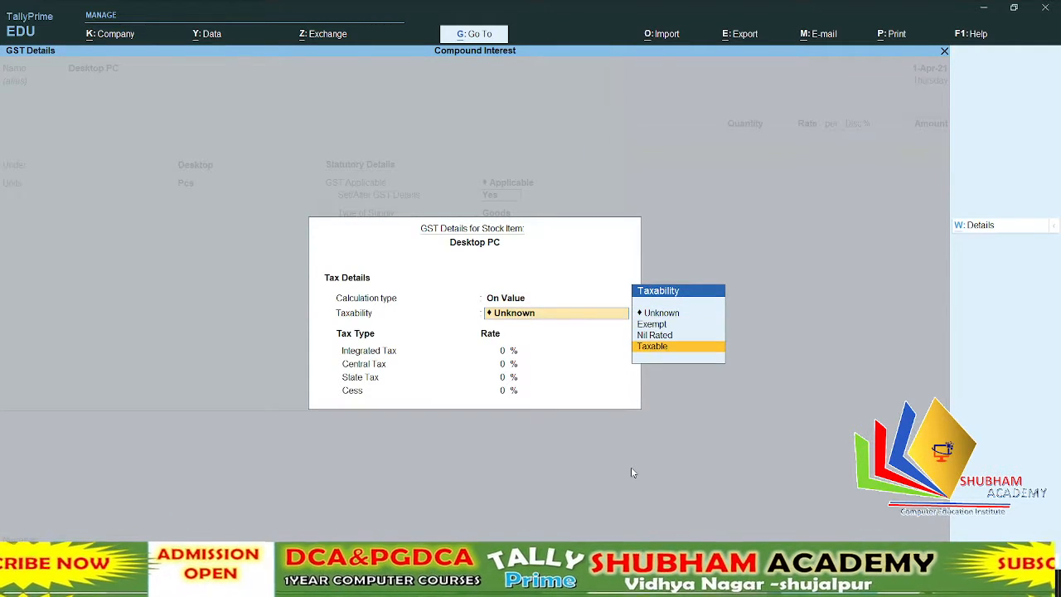
{"action": "key", "text": "Return"}
Step: Set the integrated tax rate to 12%, keep the supply type as Goods with no duty rate, and save the stock item
{"action": "type", "text": "12"}
{"action": "key", "text": "Return"}
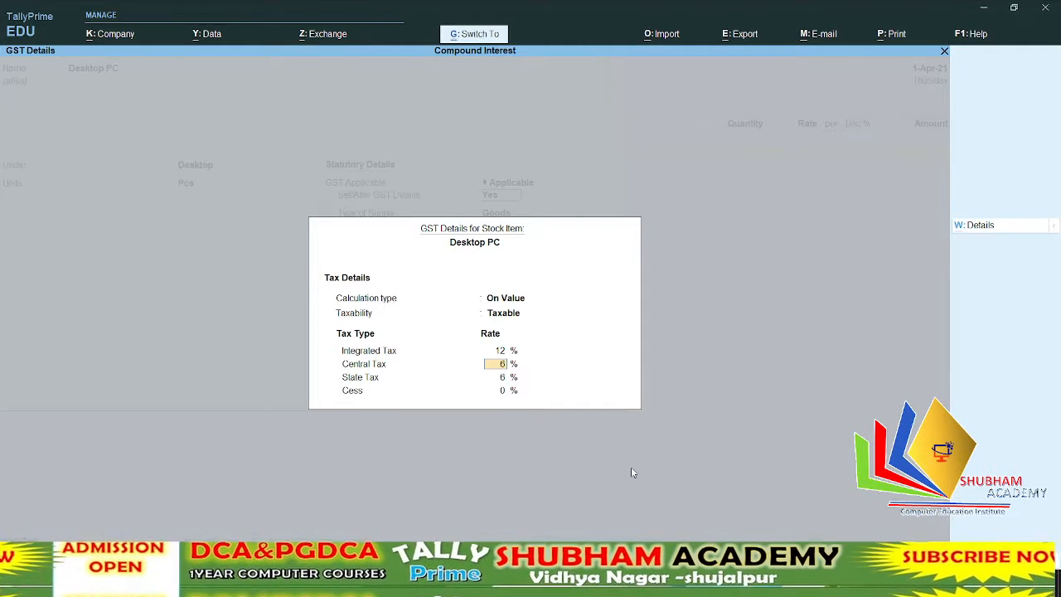
{"action": "key", "text": "ctrl+a"}
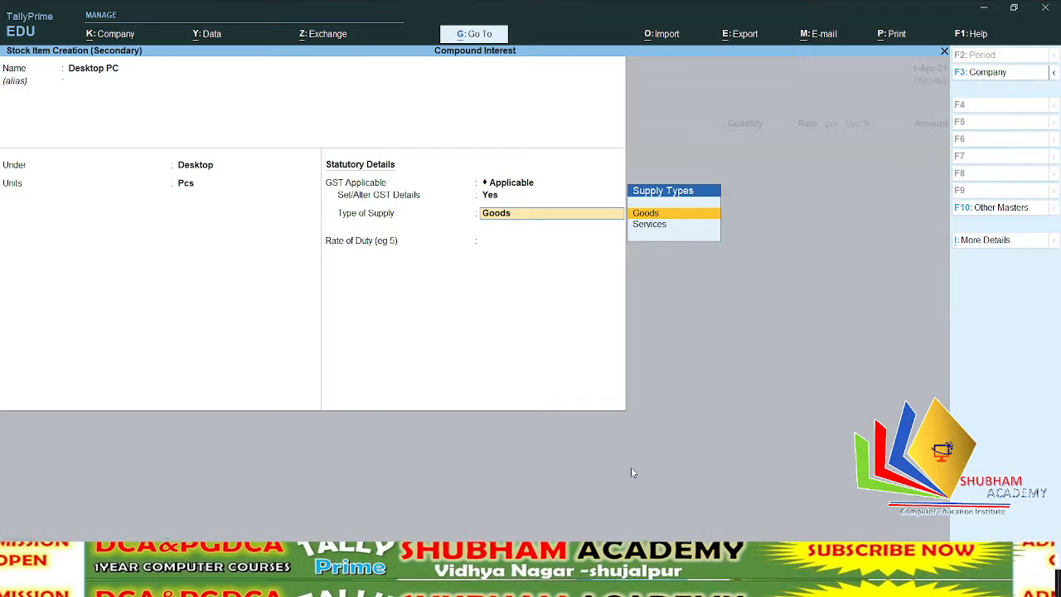
{"action": "key", "text": "Return"}
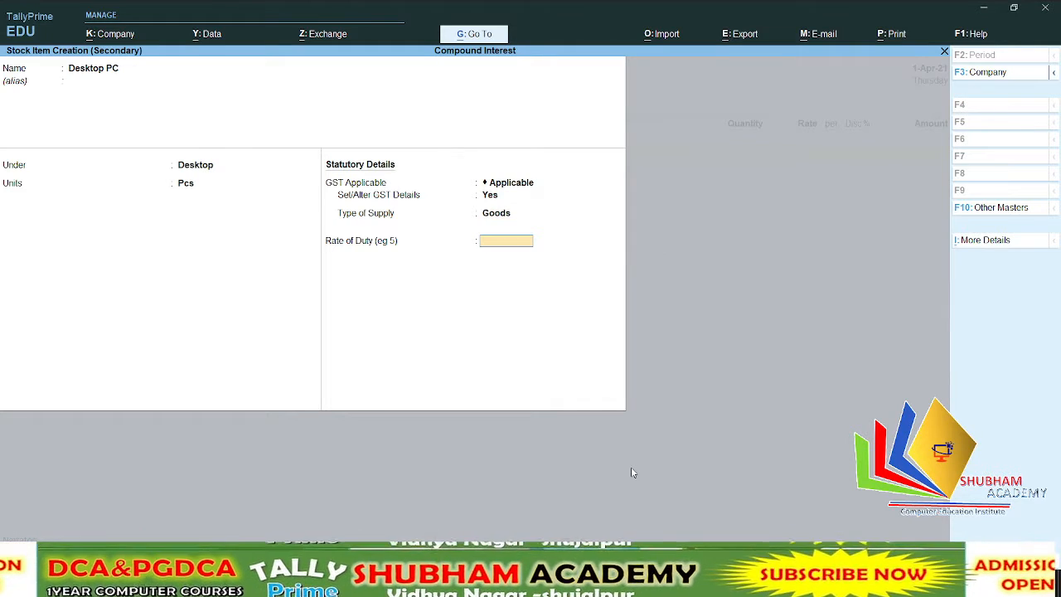
{"action": "key", "text": "ctrl+a"}
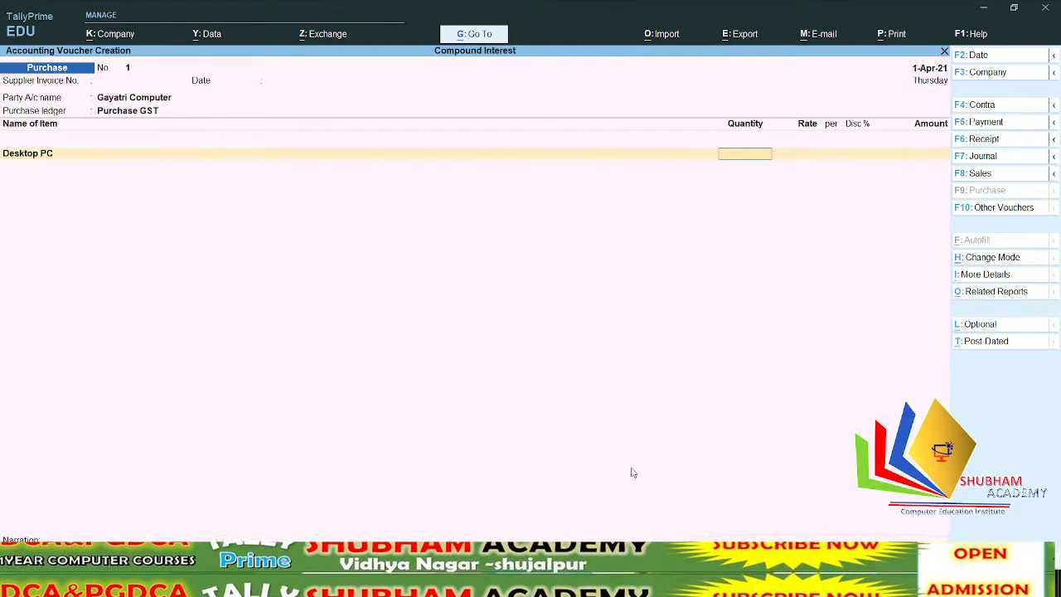
Step: Enter a quantity of 1 Pcs at a rate of 10,000.00 per Pcs for Desktop PC
{"action": "key", "text": "Return"}
{"action": "type", "text": "1"}
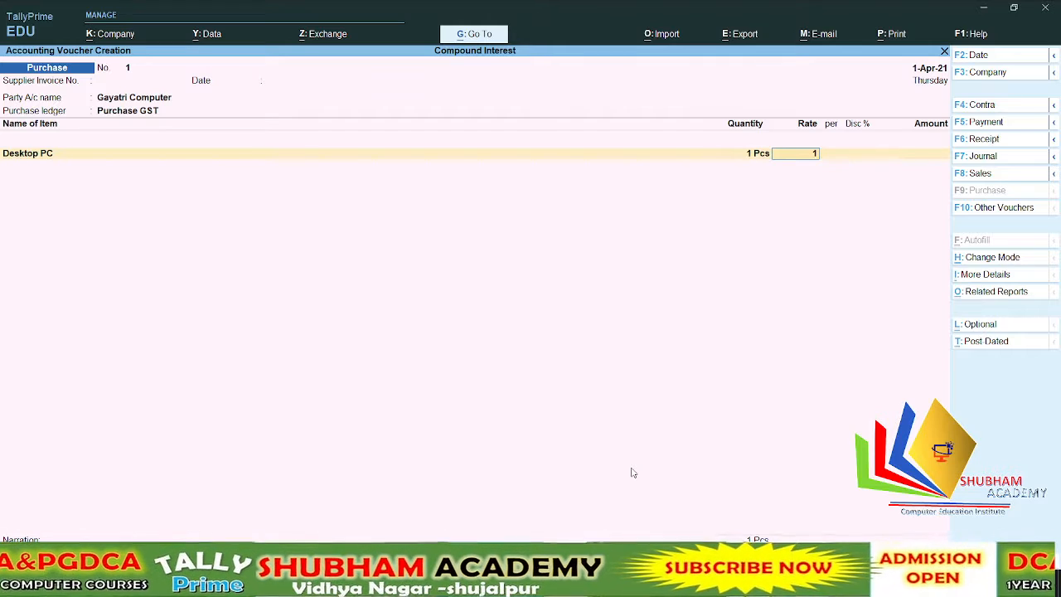
{"action": "type", "text": "0,00"}
{"action": "type", "text": "0000"}
{"action": "key", "text": "Return"}
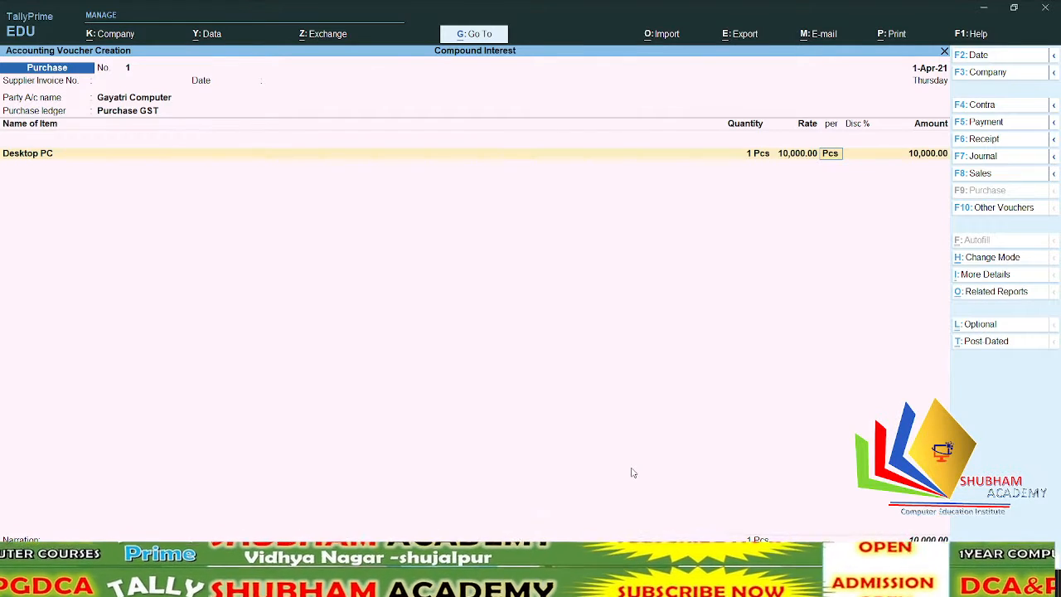
{"action": "key", "text": "Return"}
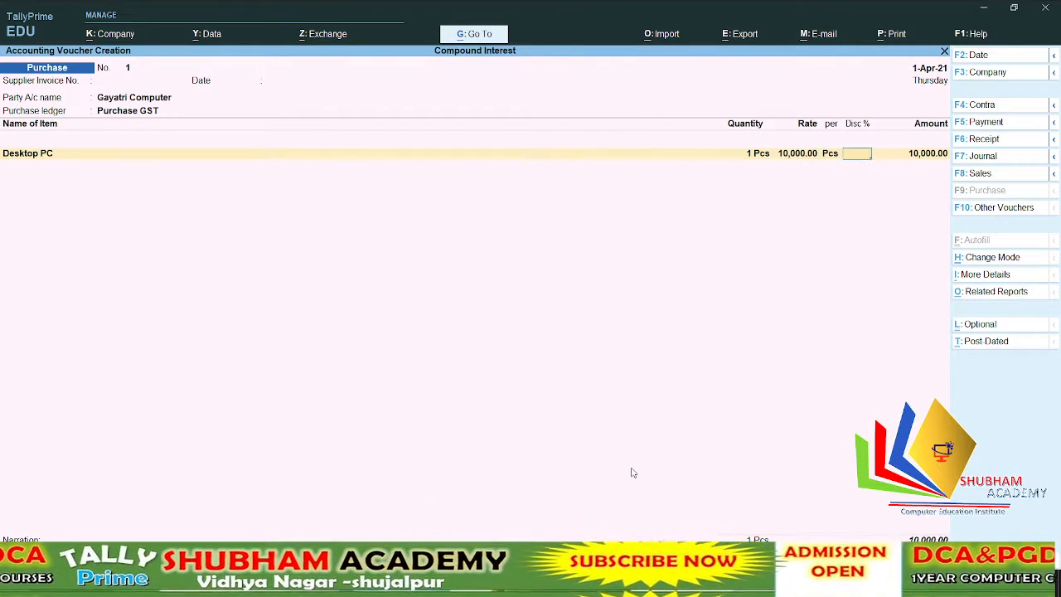
Step: Complete the Desktop PC line without a discount and end the stock item list
{"action": "key", "text": "Return"}
{"action": "key", "text": "Return"}
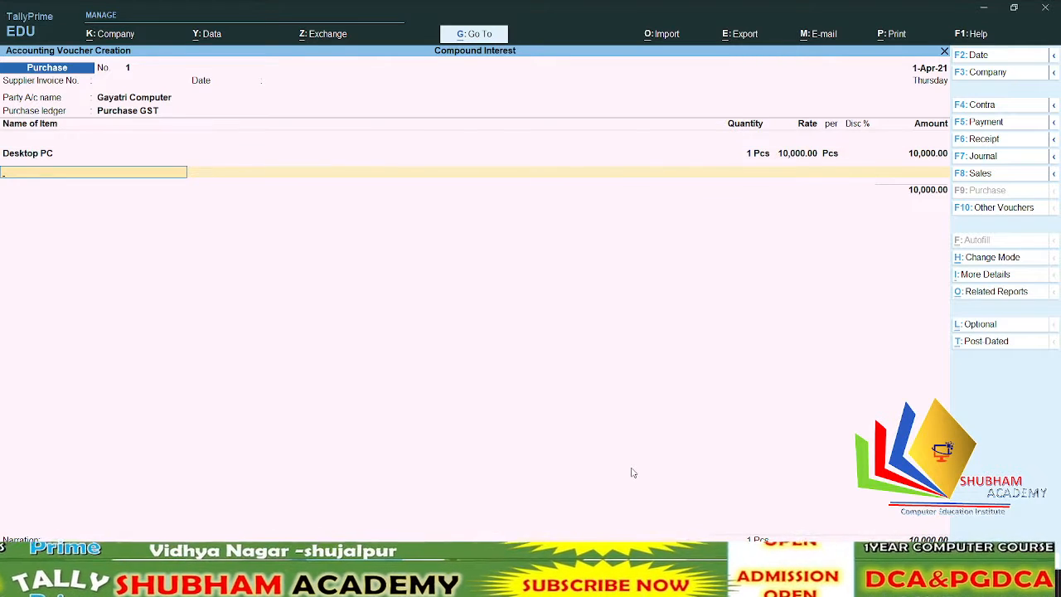
{"action": "key", "text": "Return"}
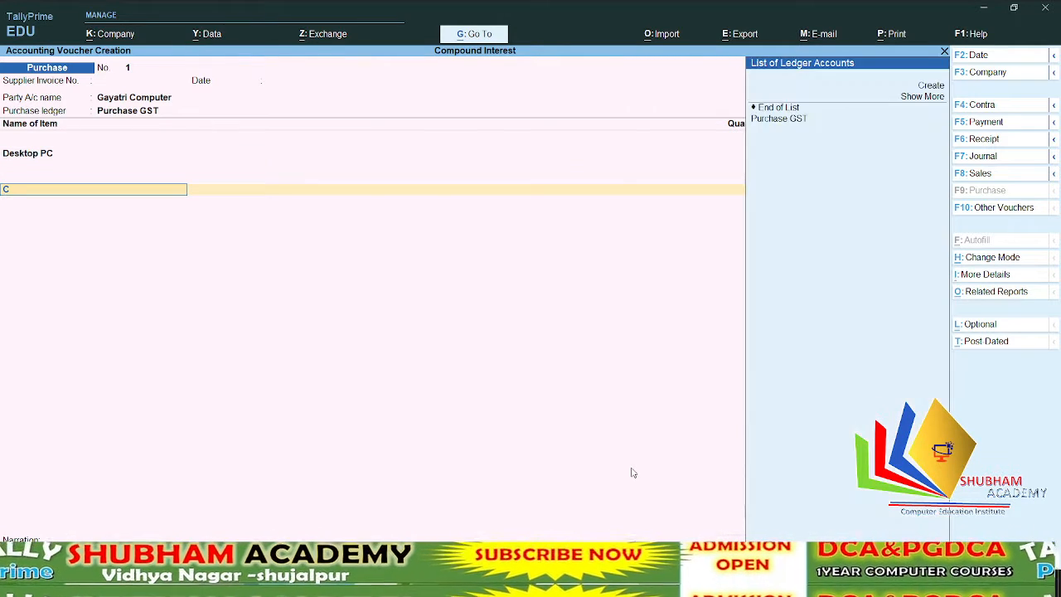
{"action": "type", "text": "C"}
{"action": "key", "text": "Return"}
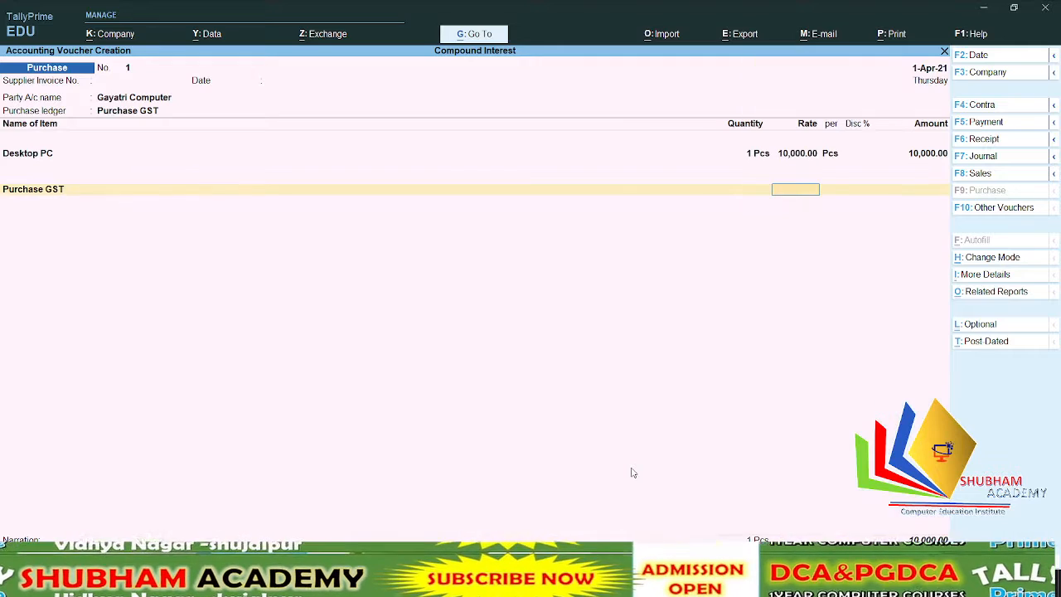
{"action": "key", "text": "BackSpace"}
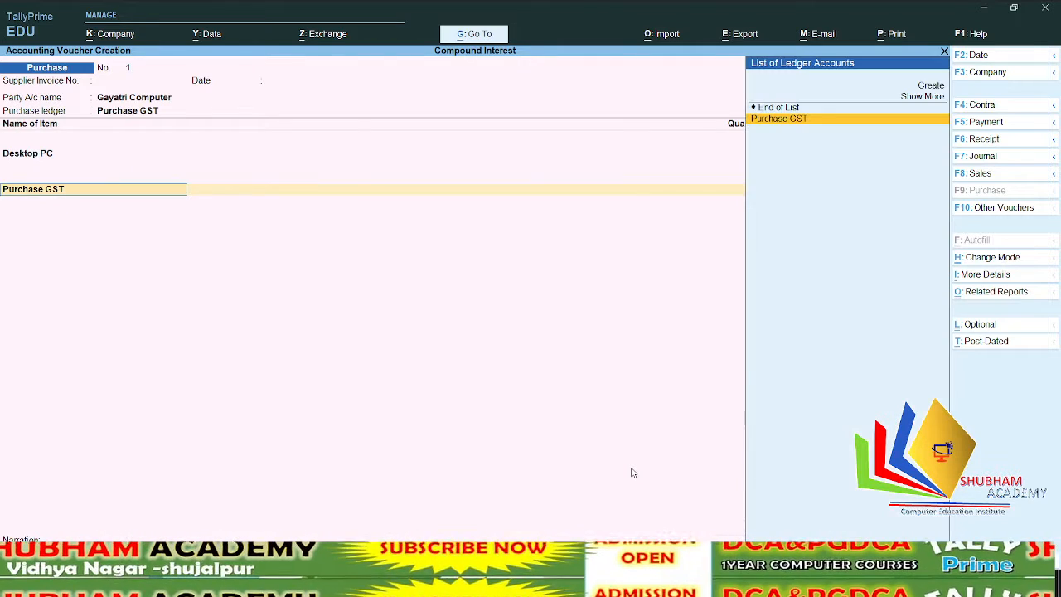
Step: Create a ledger named CGST under the Duties & Taxes group from within the voucher
{"action": "key", "text": "alt+c"}
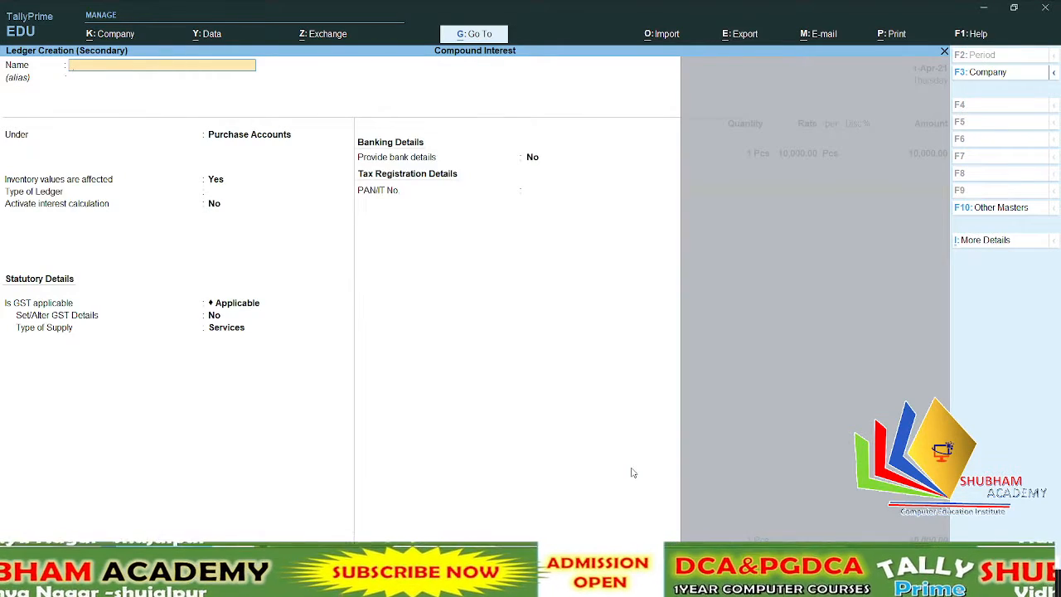
{"action": "type", "text": "CGS"}
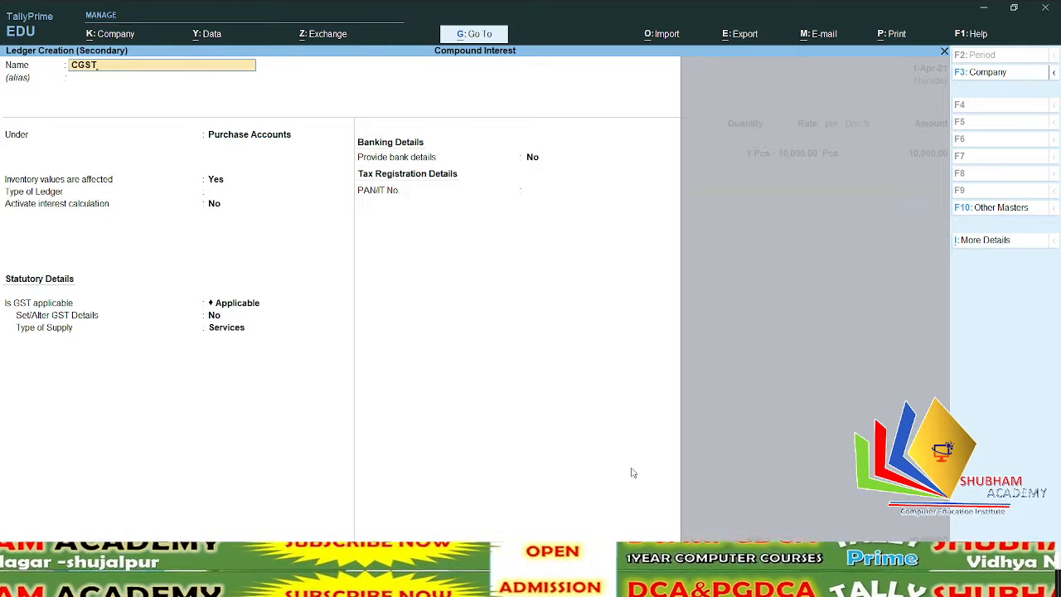
{"action": "type", "text": "T"}
{"action": "key", "text": "Return"}
{"action": "type", "text": "u"}
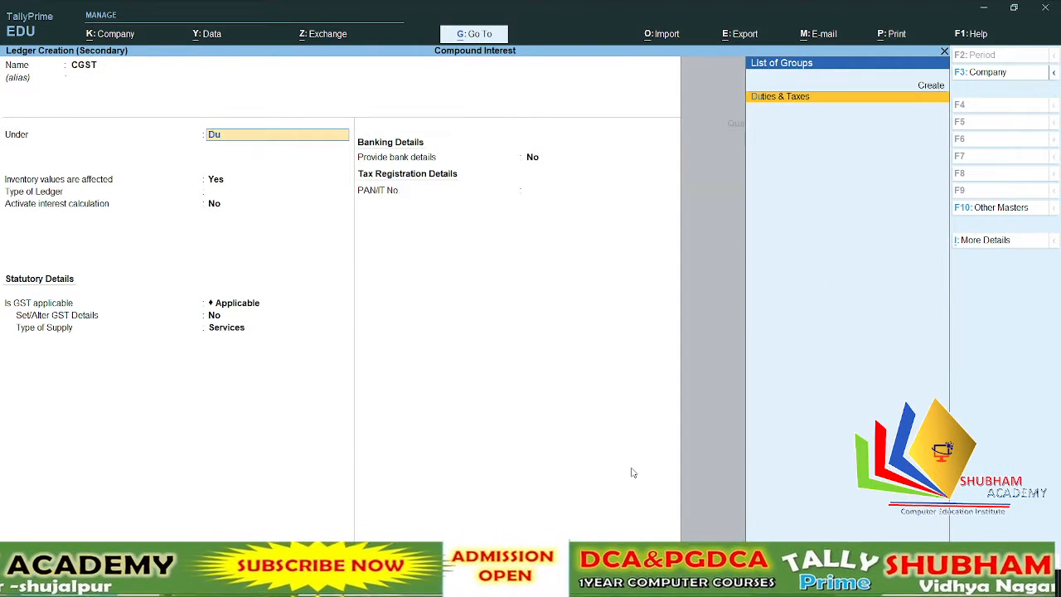
{"action": "key", "text": "Return"}
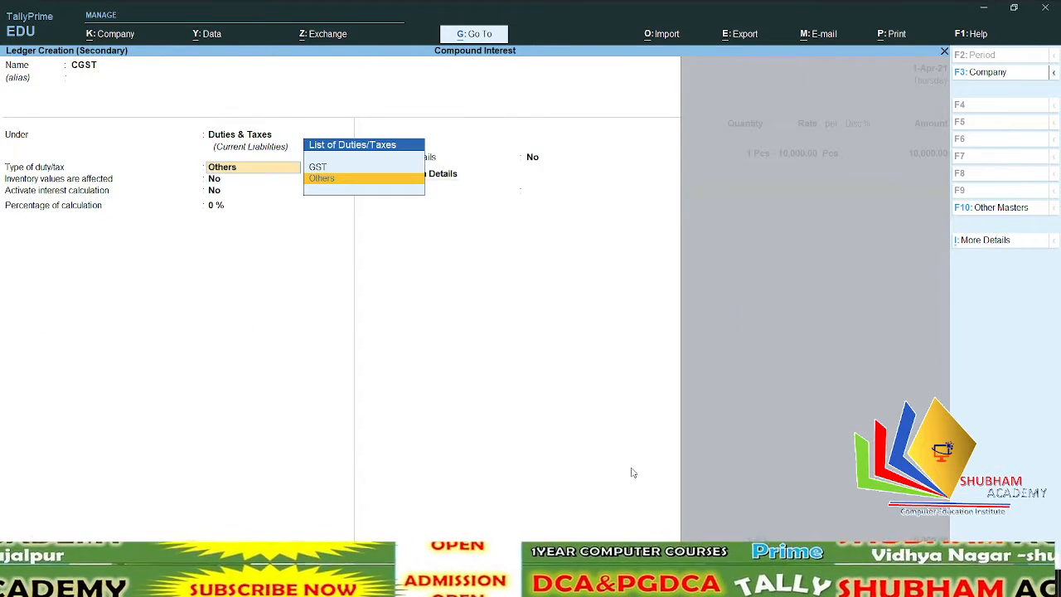
Step: Set CGST to duty type GST, tax type Central Tax and rounding Not Applicable, then save it and accept its amount in the voucher
{"action": "key", "text": "Up"}
{"action": "key", "text": "Return"}
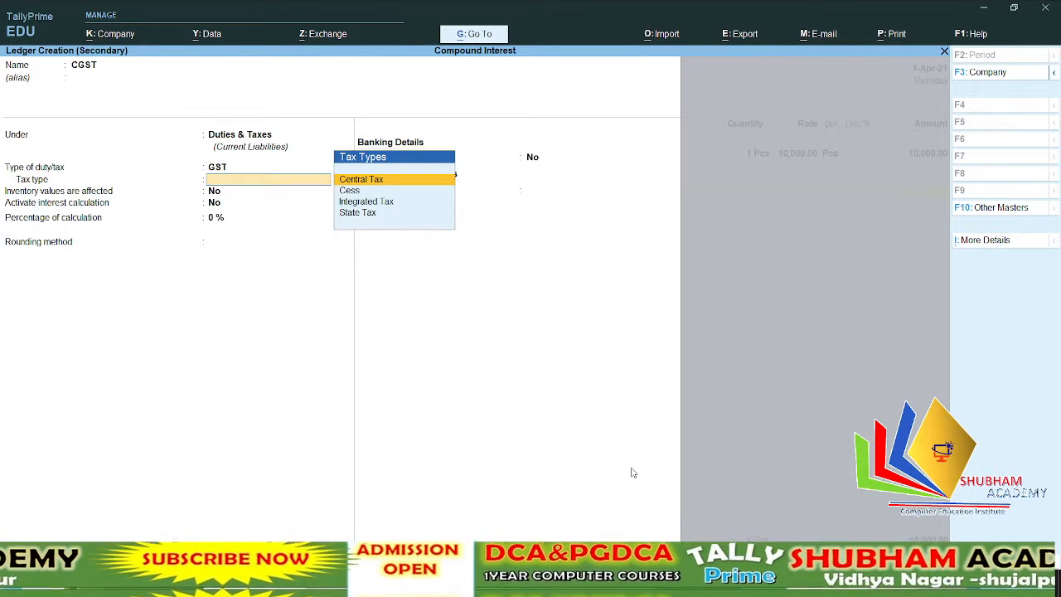
{"action": "key", "text": "Return"}
{"action": "key", "text": "Return"}
{"action": "key", "text": "Return"}
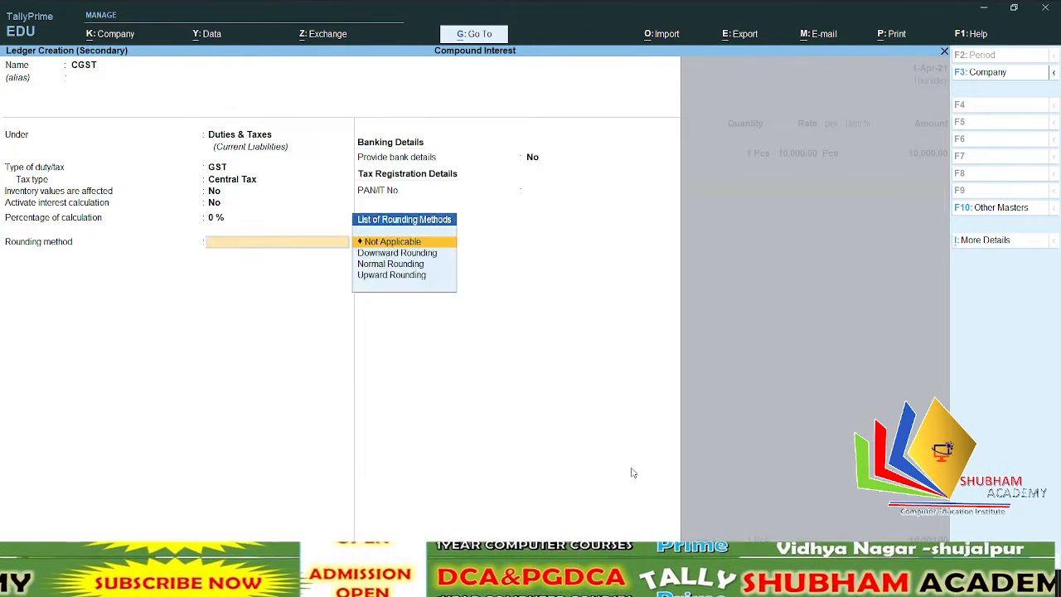
{"action": "key", "text": "Return"}
{"action": "key", "text": "Return"}
{"action": "key", "text": "Return"}
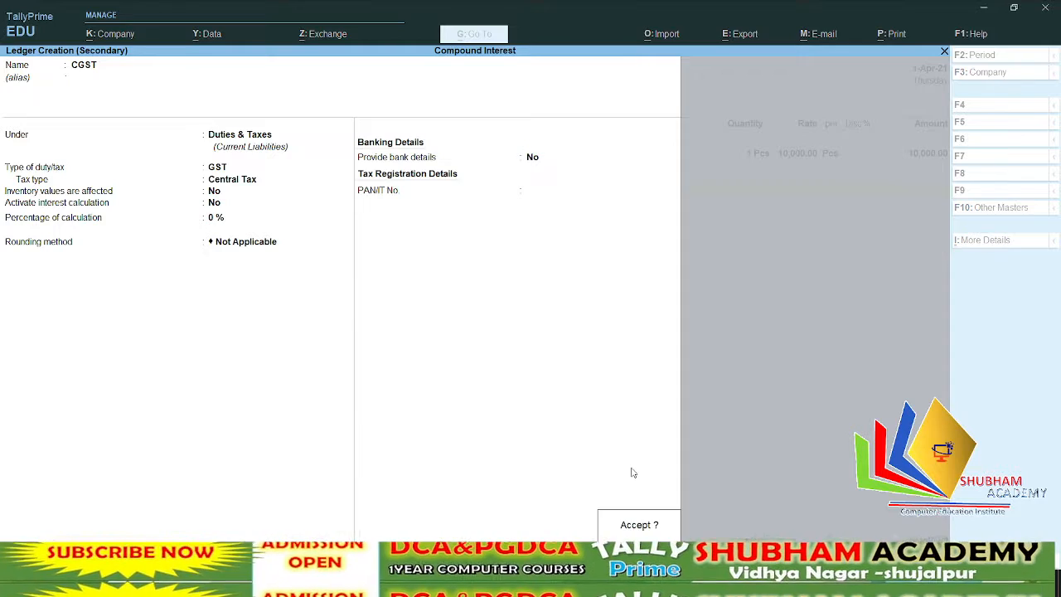
{"action": "key", "text": "Return"}
{"action": "key", "text": "Return"}
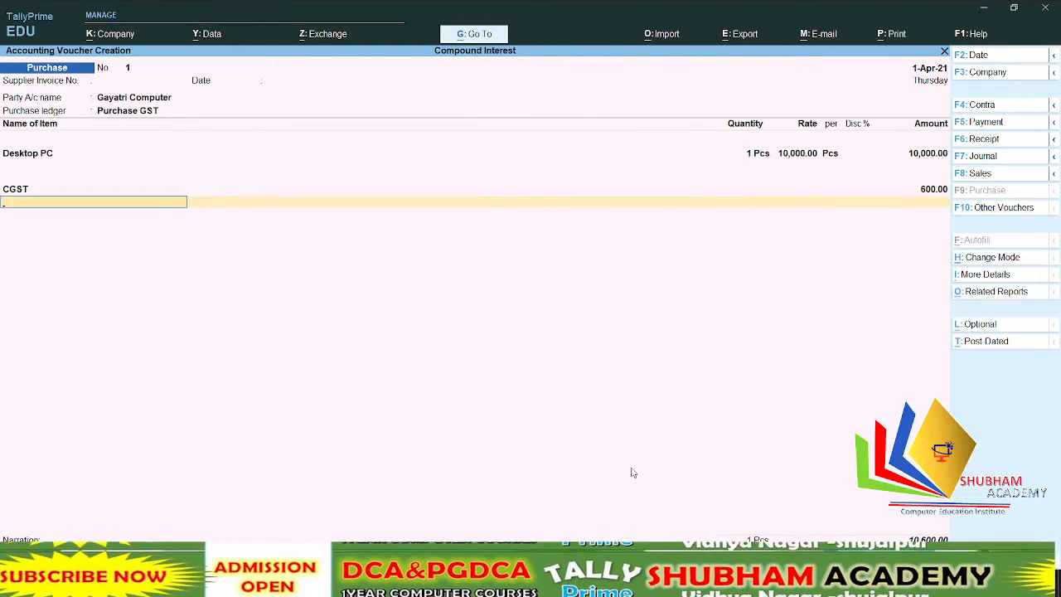
Step: Create another ledger named SGST from within the voucher, keeping it under Duties & Taxes
{"action": "key", "text": "alt+c"}
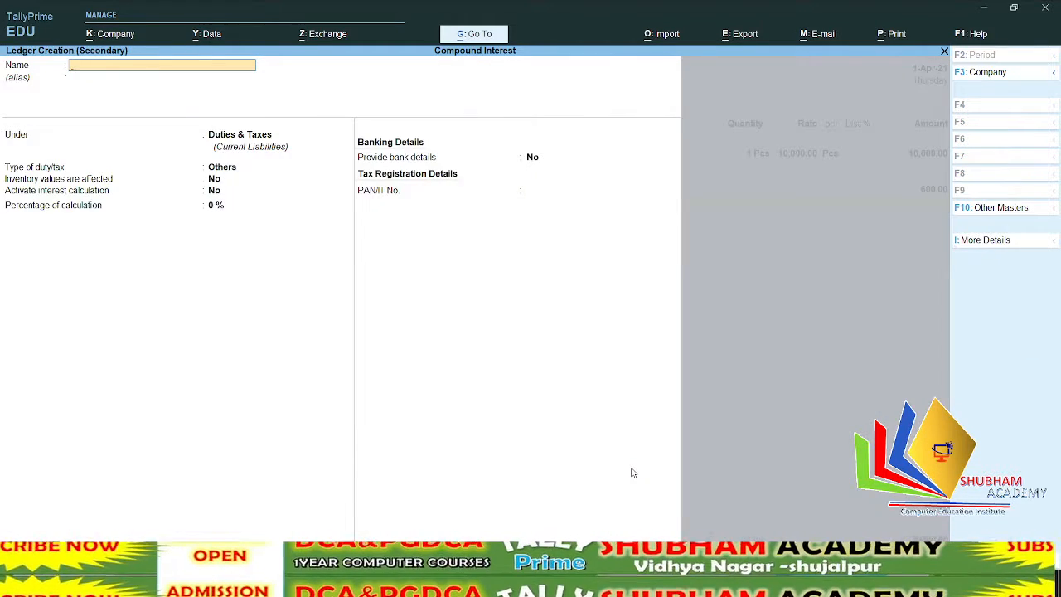
{"action": "type", "text": "SG"}
{"action": "key", "text": "BackSpace"}
{"action": "key", "text": "BackSpace"}
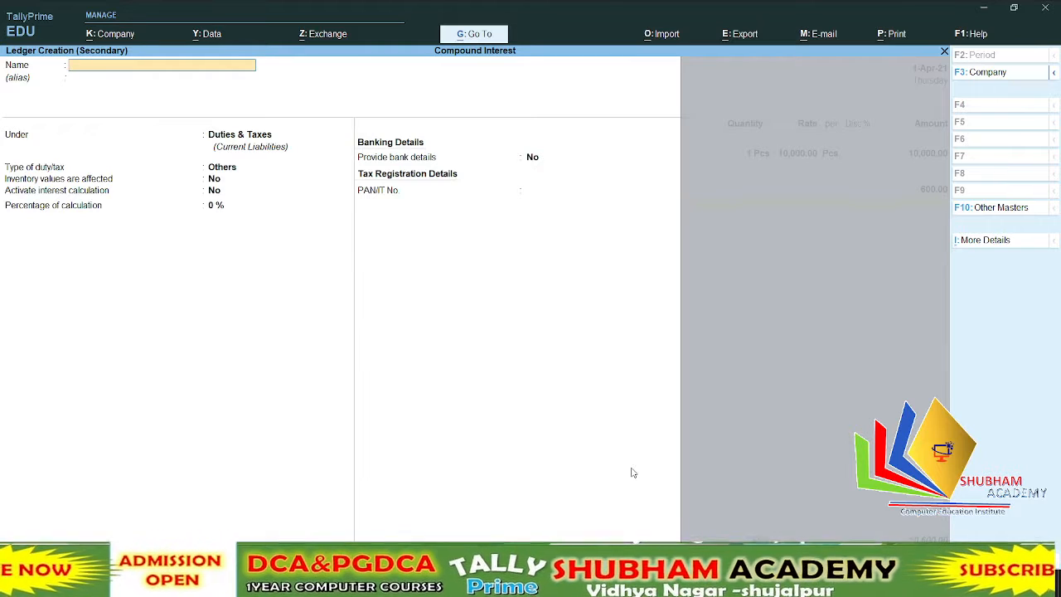
{"action": "type", "text": "SG"}
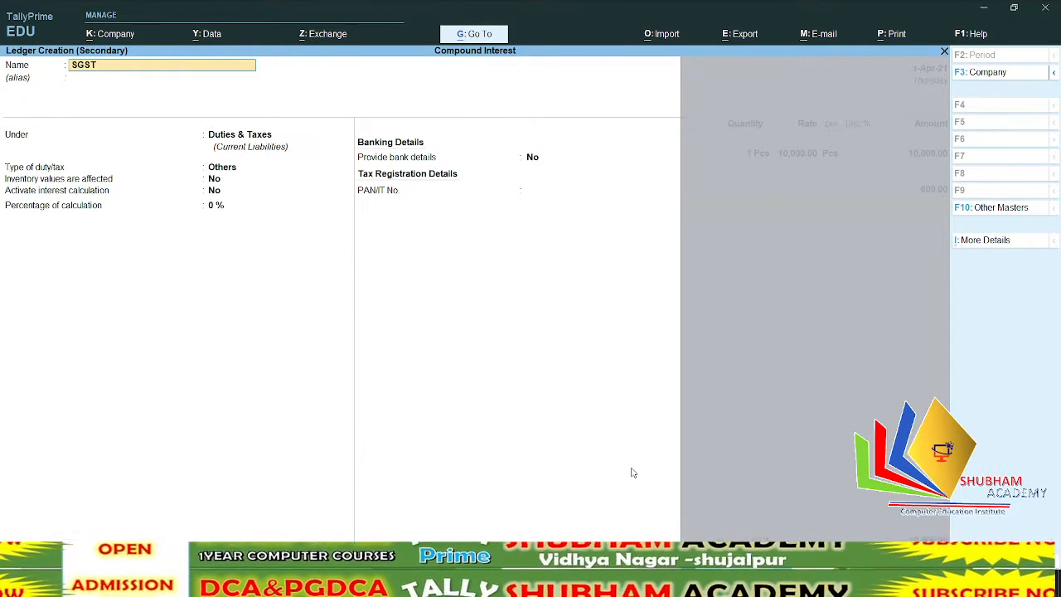
{"action": "type", "text": "ST"}
{"action": "key", "text": "Return"}
{"action": "key", "text": "Return"}
{"action": "key", "text": "Return"}
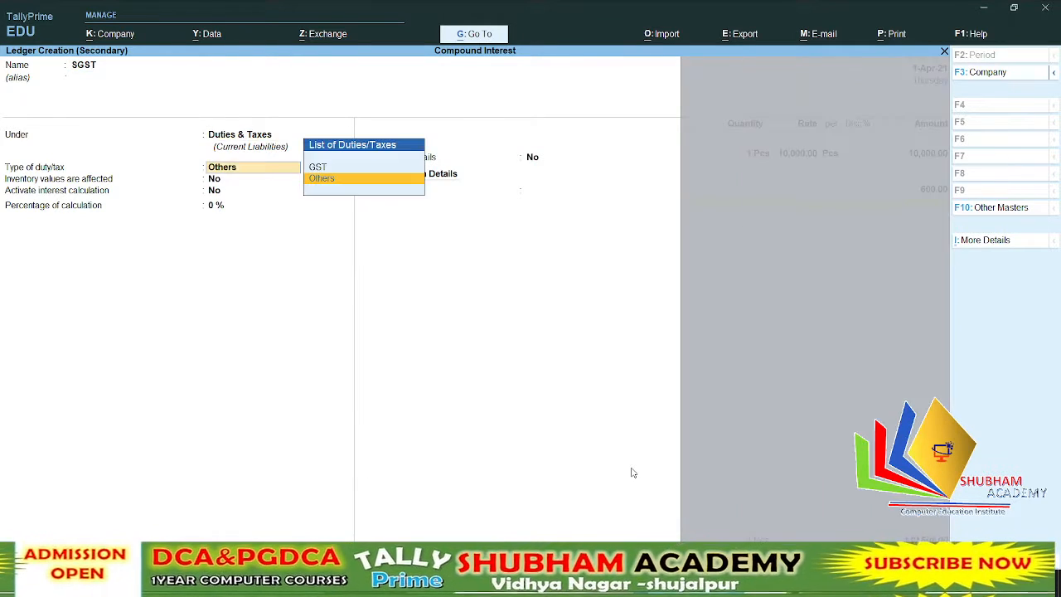
Step: Set SGST to duty type GST with tax type State Tax, then save it and accept its amount in the voucher
{"action": "key", "text": "Up"}
{"action": "key", "text": "Return"}
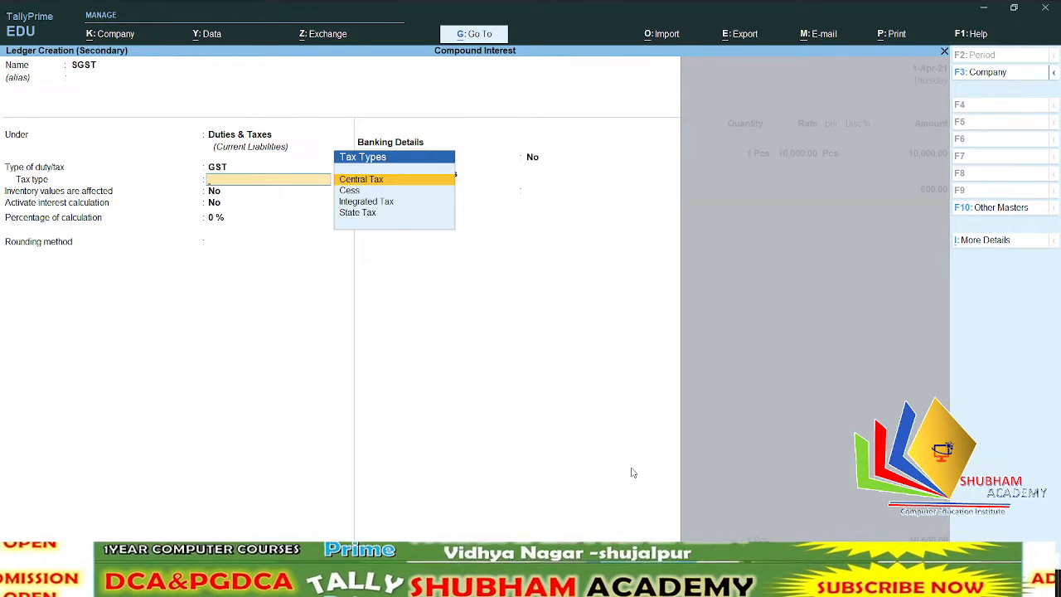
{"action": "key", "text": "Down"}
{"action": "key", "text": "Down"}
{"action": "key", "text": "Down"}
{"action": "key", "text": "Return"}
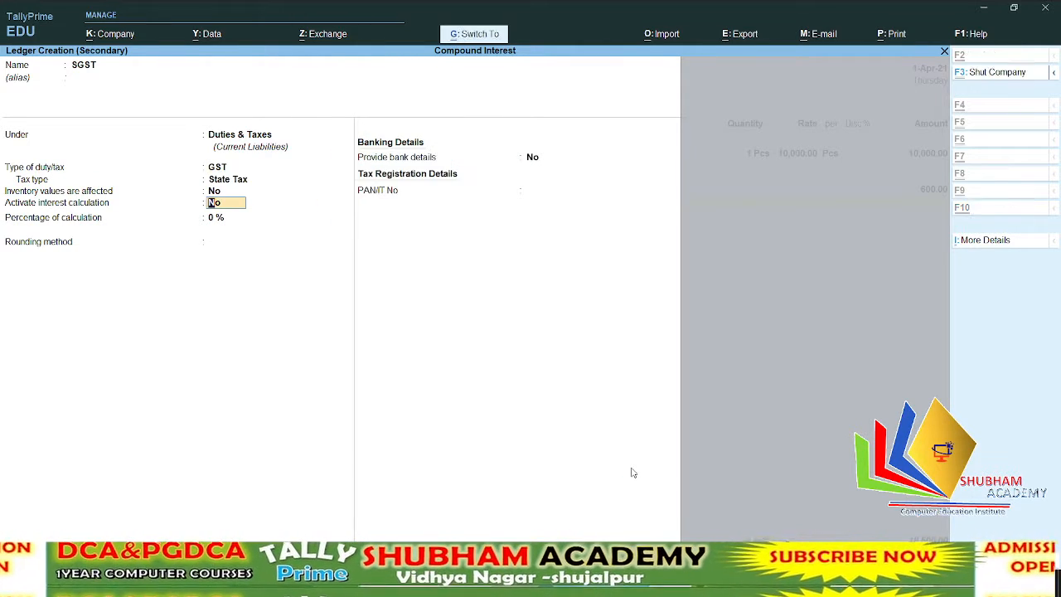
{"action": "key", "text": "ctrl+a"}
{"action": "key", "text": "Return"}
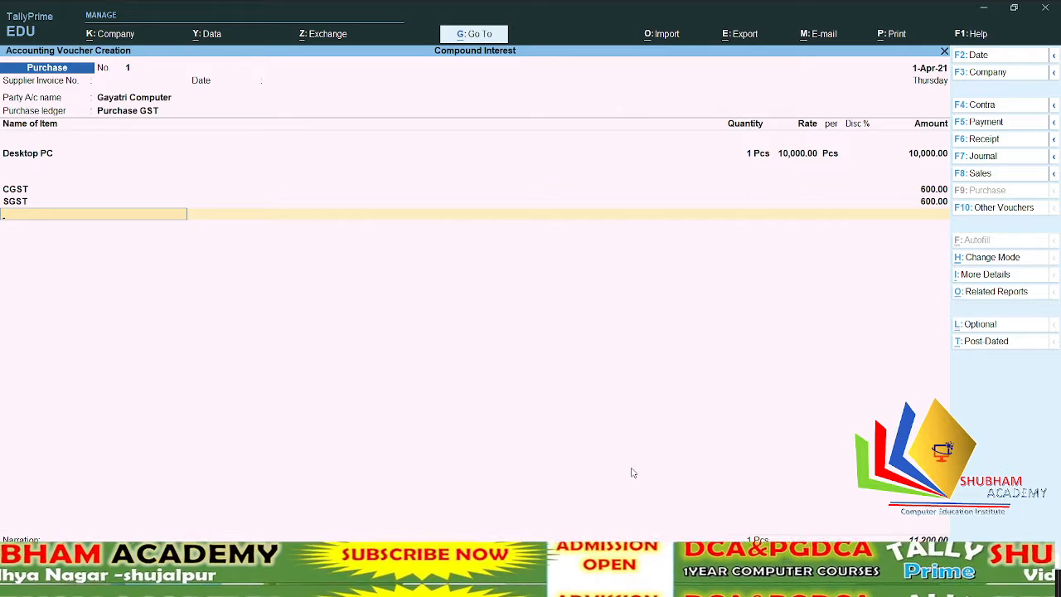
{"action": "key", "text": "Return"}
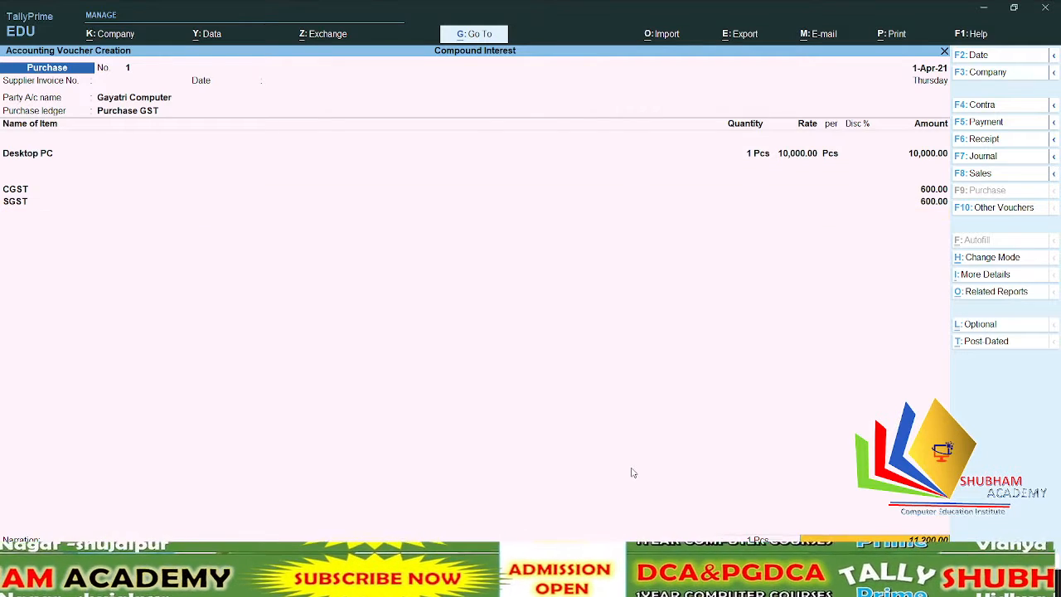
{"action": "key", "text": "Return"}
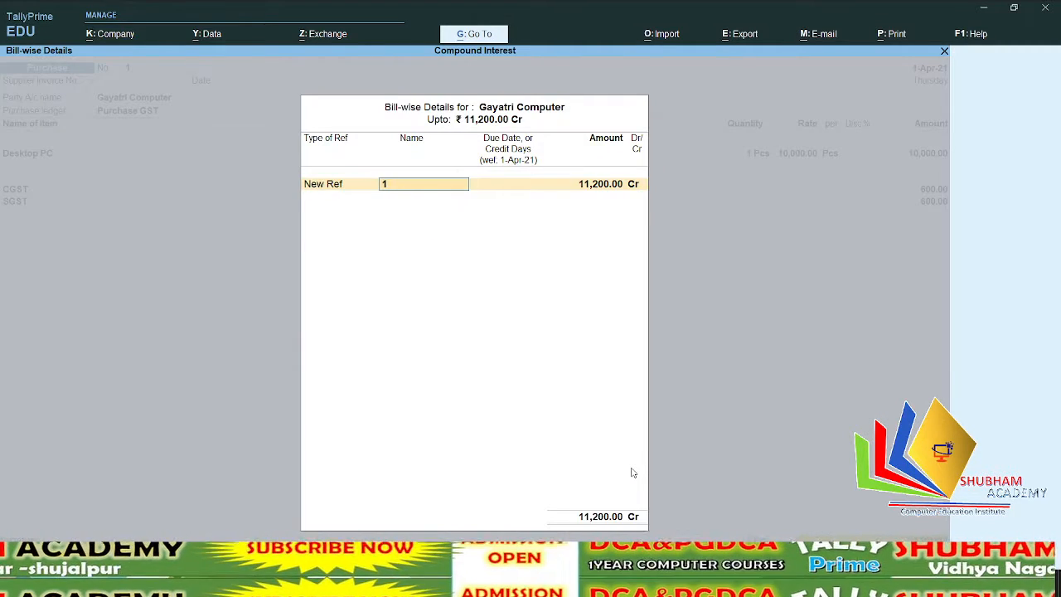
{"action": "key", "text": "Return"}
{"action": "key", "text": "Return"}
{"action": "key", "text": "Return"}
{"action": "key", "text": "Return"}
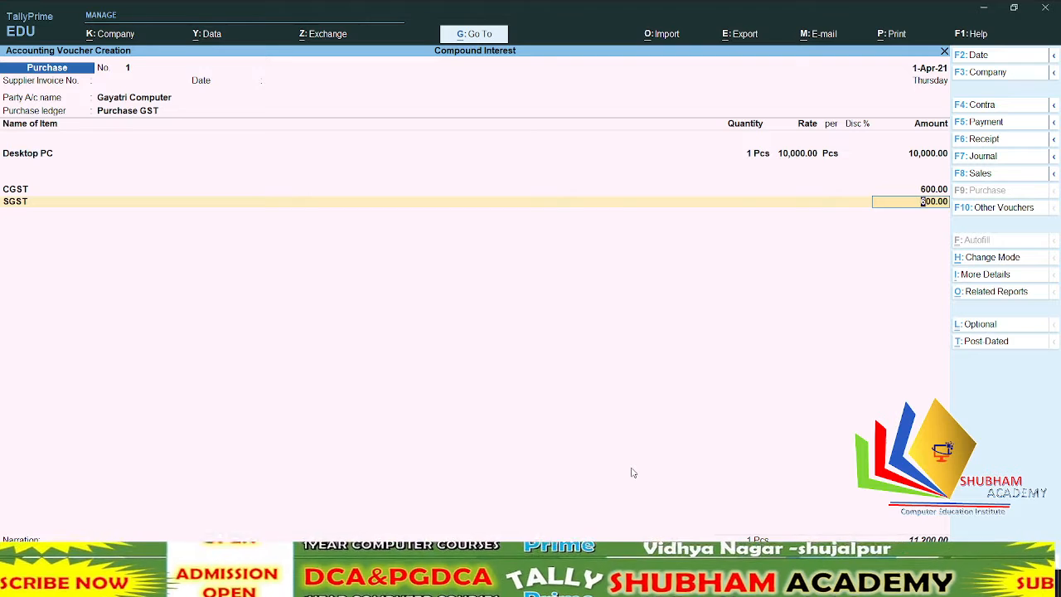
Step: End the tax ledger list and record Gayatri Computer's full bill amount against a new reference named S1
{"action": "key", "text": "Return"}
{"action": "key", "text": "Return"}
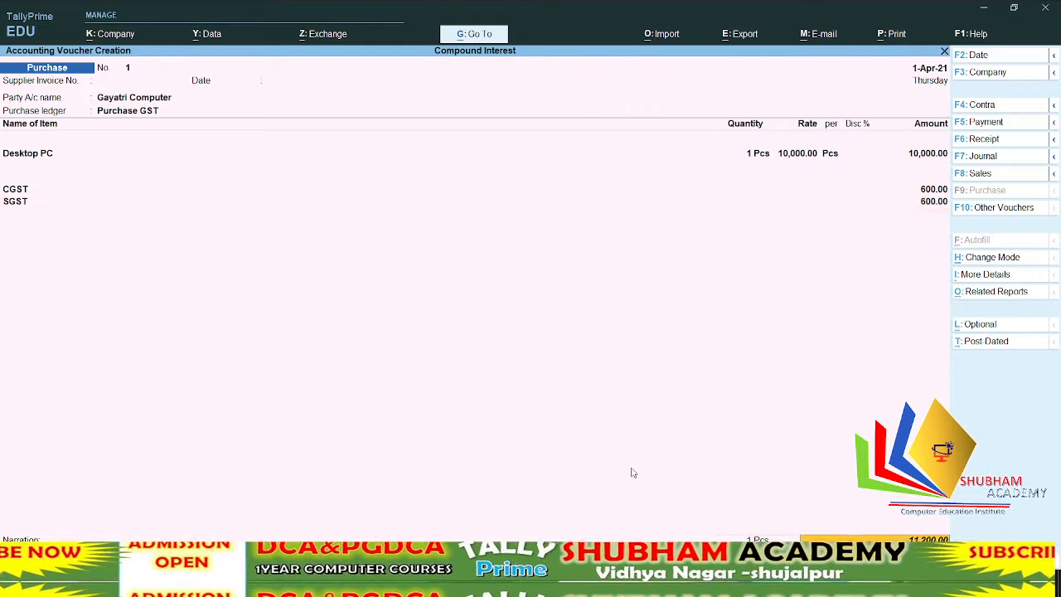
{"action": "key", "text": "Return"}
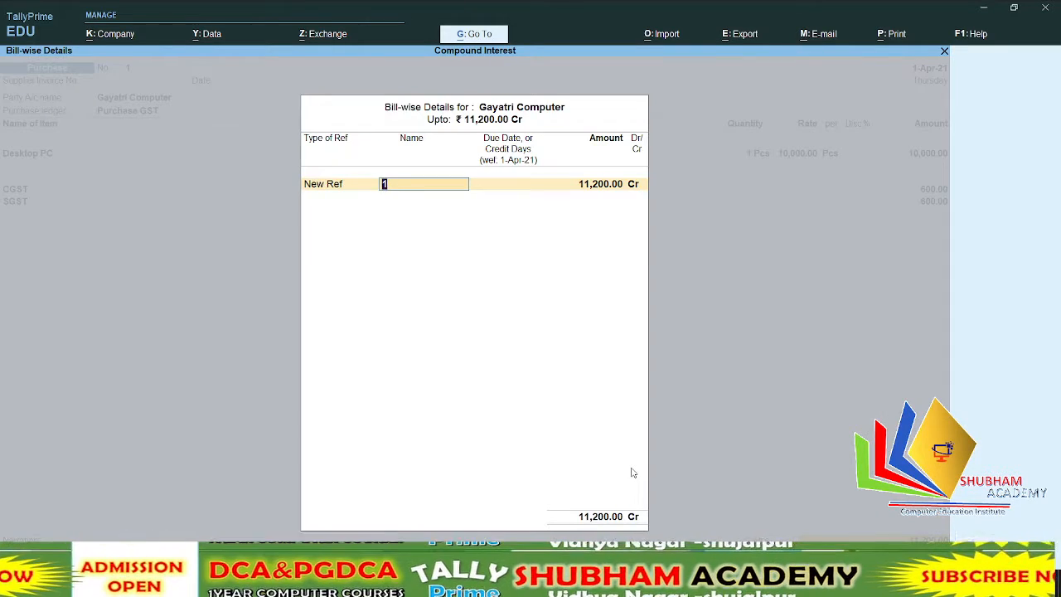
{"action": "type", "text": "S1"}
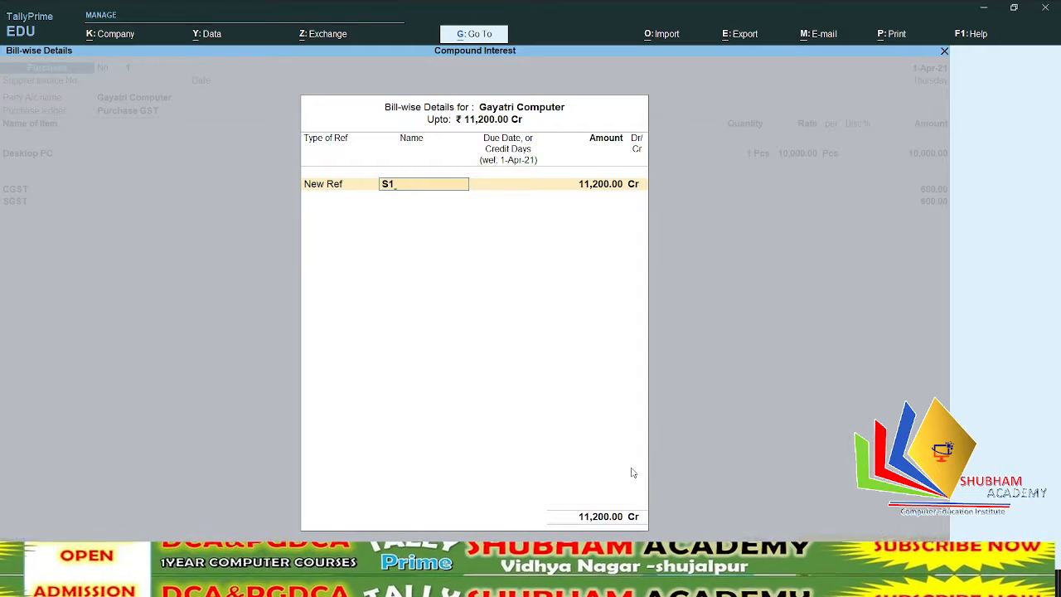
{"action": "key", "text": "Return"}
{"action": "key", "text": "Return"}
{"action": "key", "text": "Return"}
{"action": "key", "text": "Return"}
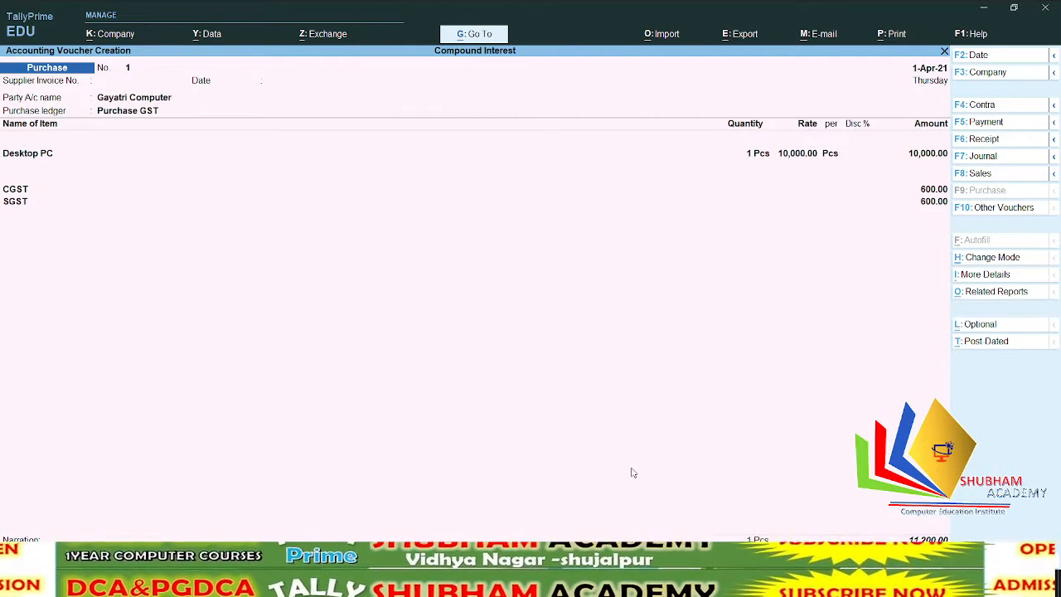
Step: Leave the narration blank and save the purchase voucher
{"action": "key", "text": "Return"}
{"action": "key", "text": "Return"}
{"action": "key", "text": "Return"}
{"action": "key", "text": "Return"}
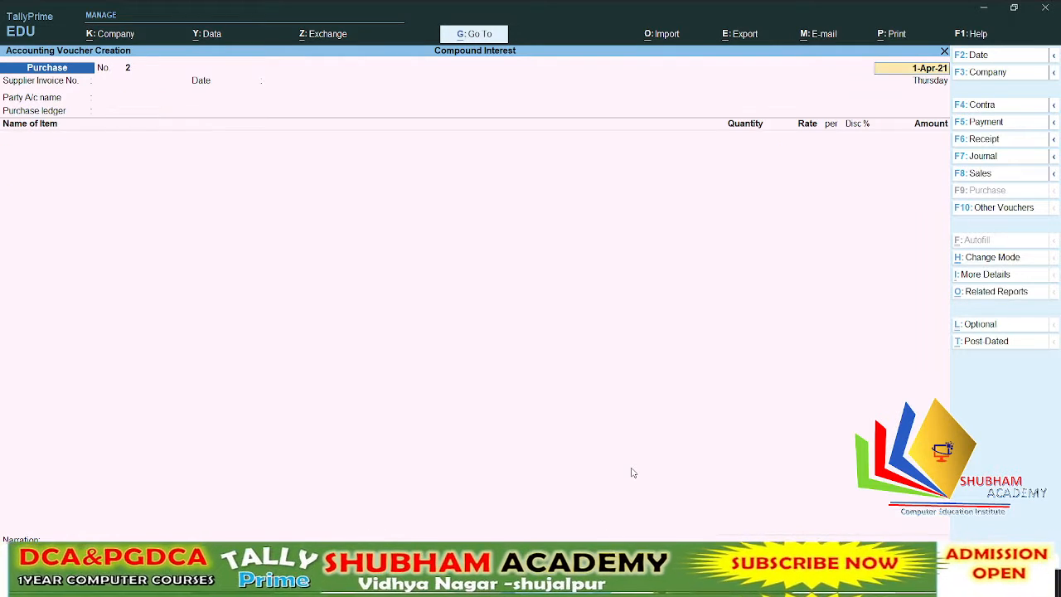
Step: Start the second purchase voucher with Gayatri Computer as the party account and Purchase GST as the purchase ledger
{"action": "key", "text": "Return"}
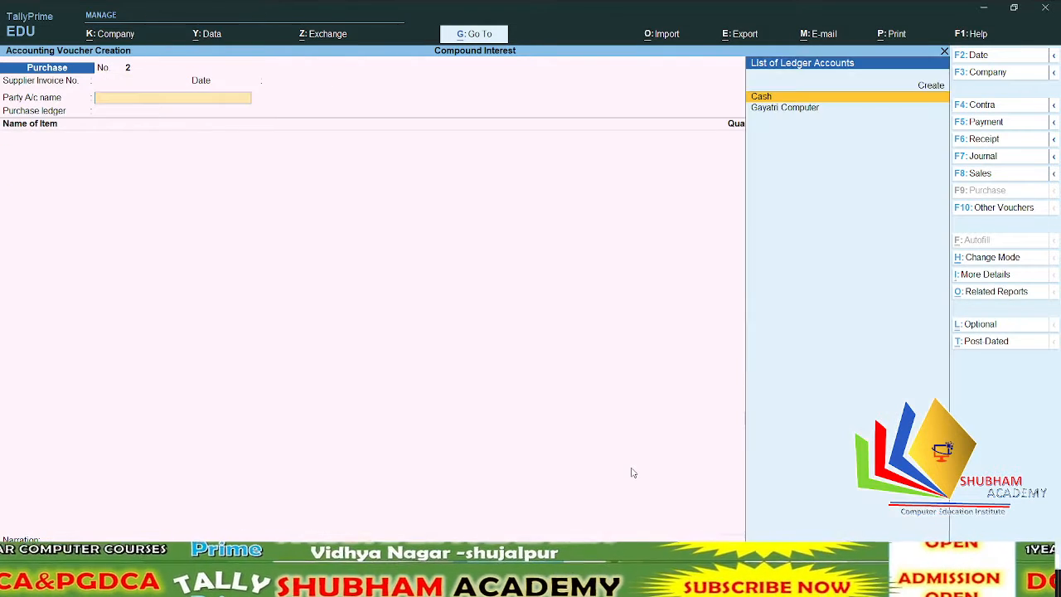
{"action": "key", "text": "Down"}
{"action": "key", "text": "Return"}
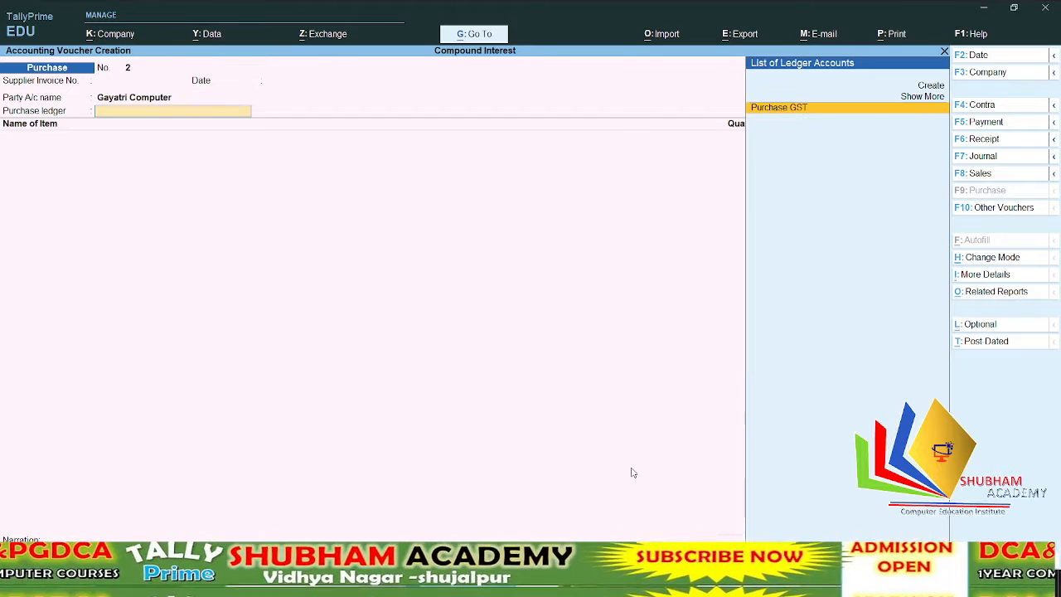
{"action": "key", "text": "Return"}
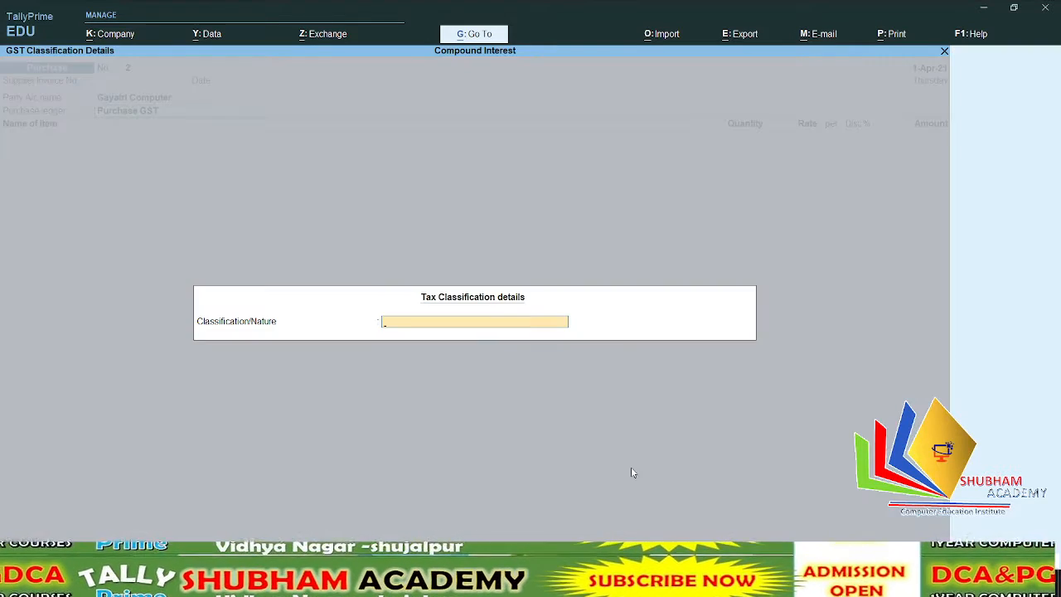
Step: Set the tax classification of the second purchase to Purchase Taxable
{"action": "type", "text": "Pu"}
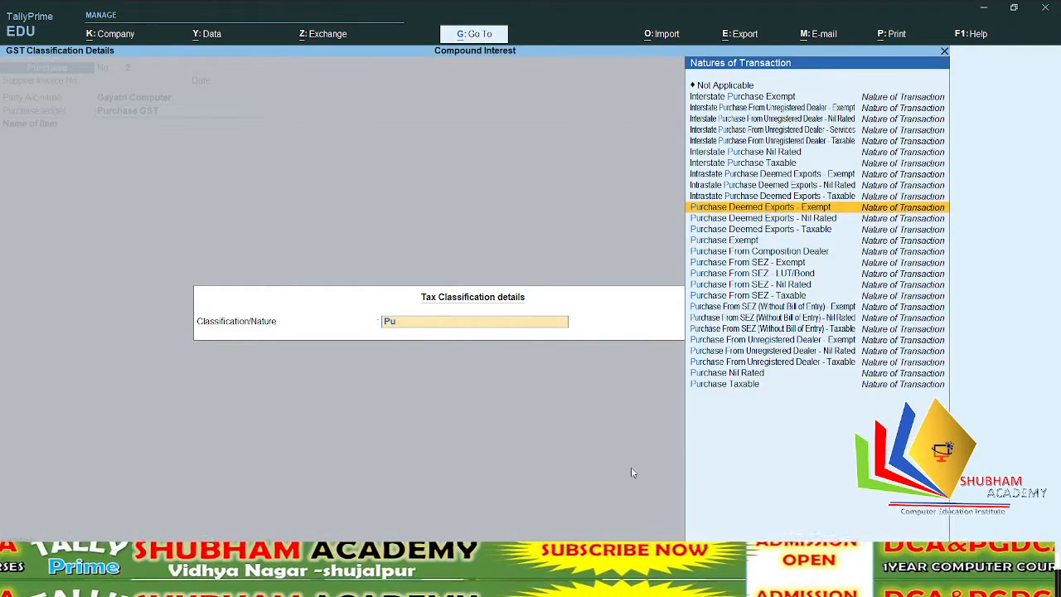
{"action": "key", "text": "Down"}
{"action": "key", "text": "Down"}
{"action": "key", "text": "Down"}
{"action": "key", "text": "Down"}
{"action": "key", "text": "Down"}
{"action": "key", "text": "Down"}
{"action": "key", "text": "Down"}
{"action": "key", "text": "Down"}
{"action": "key", "text": "Down"}
{"action": "key", "text": "Down"}
{"action": "key", "text": "Down"}
{"action": "key", "text": "Down"}
{"action": "key", "text": "Down"}
{"action": "key", "text": "Down"}
{"action": "key", "text": "Down"}
{"action": "key", "text": "Down"}
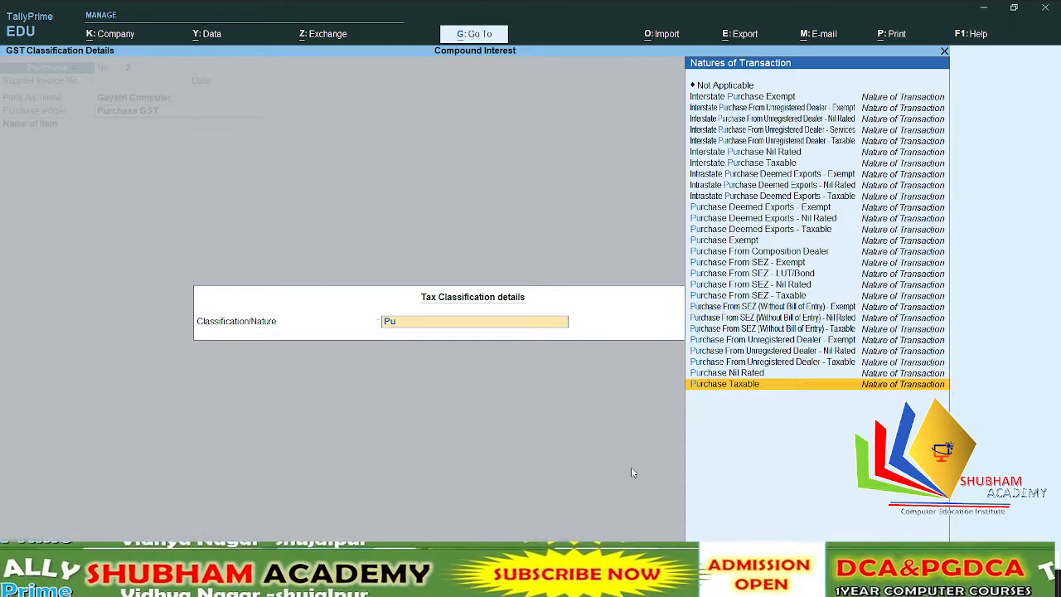
{"action": "key", "text": "Return"}
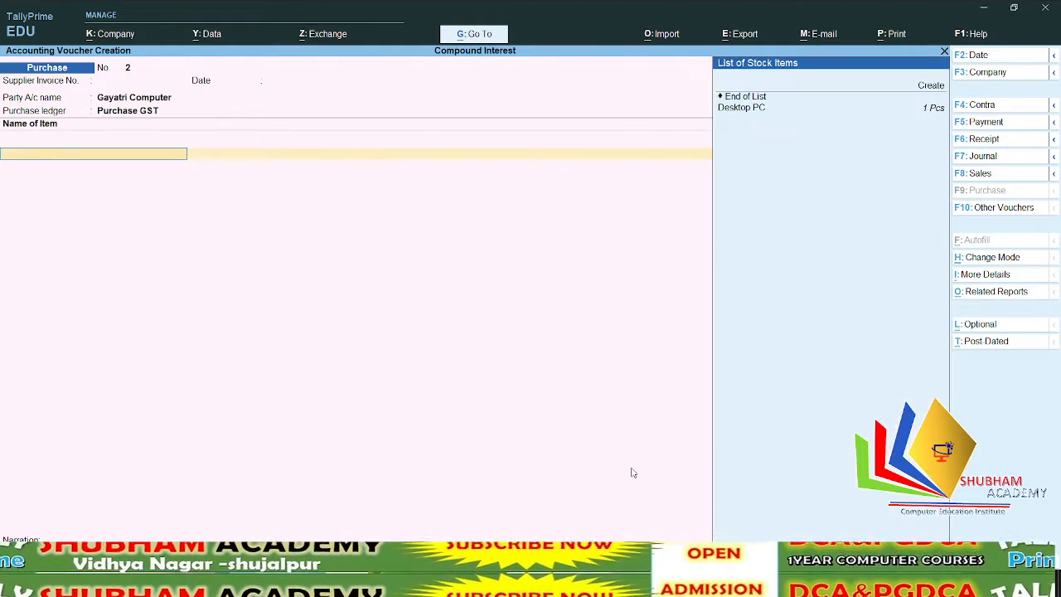
Step: Add 1 Pcs of Desktop PC to the second purchase voucher, keeping the suggested rate of 10,000.00 per piece
{"action": "key", "text": "Down"}
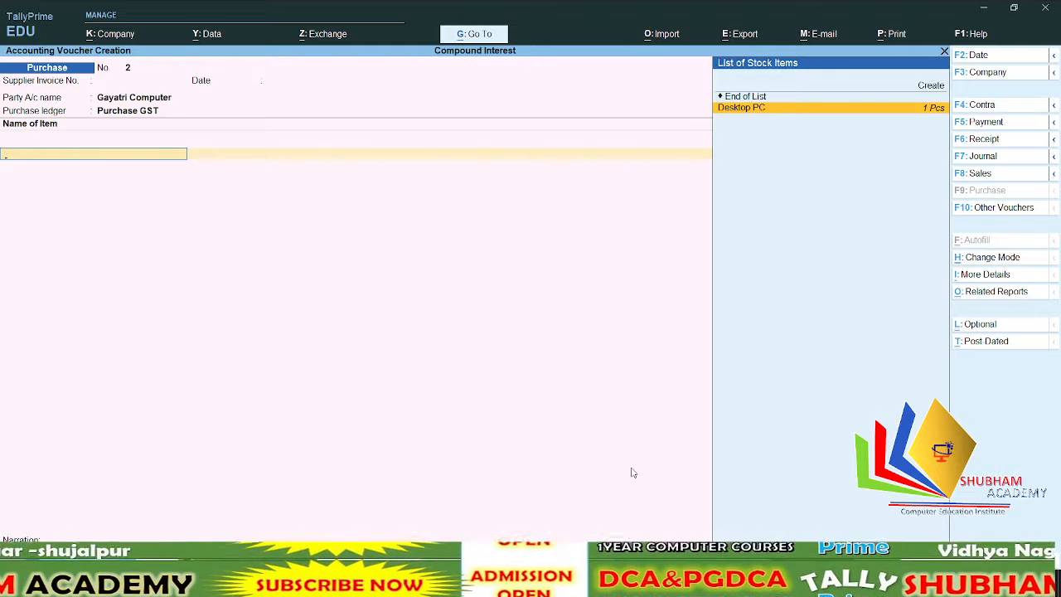
{"action": "key", "text": "Return"}
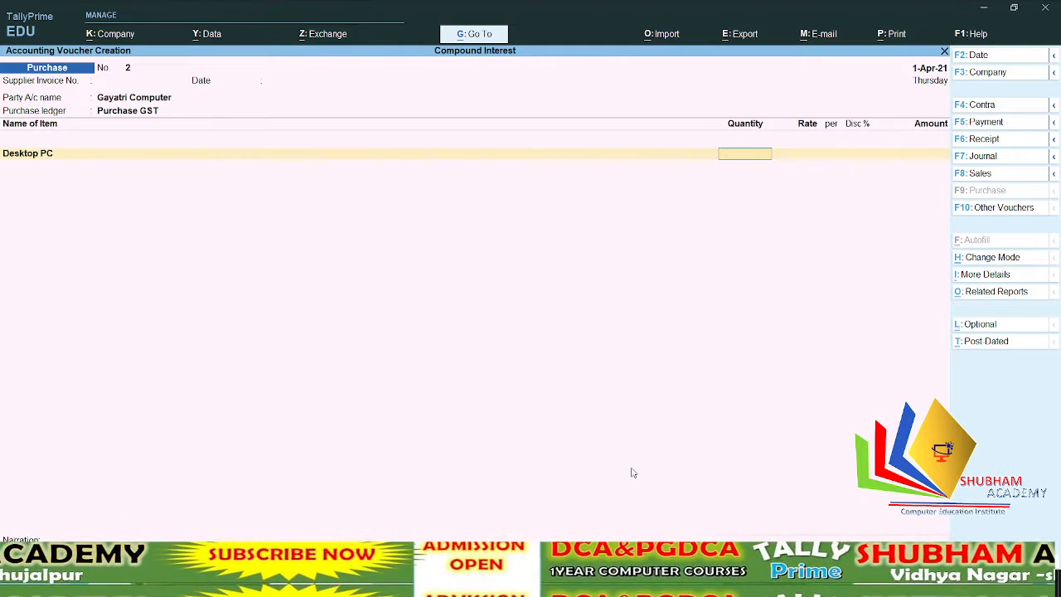
{"action": "type", "text": "1"}
{"action": "key", "text": "Return"}
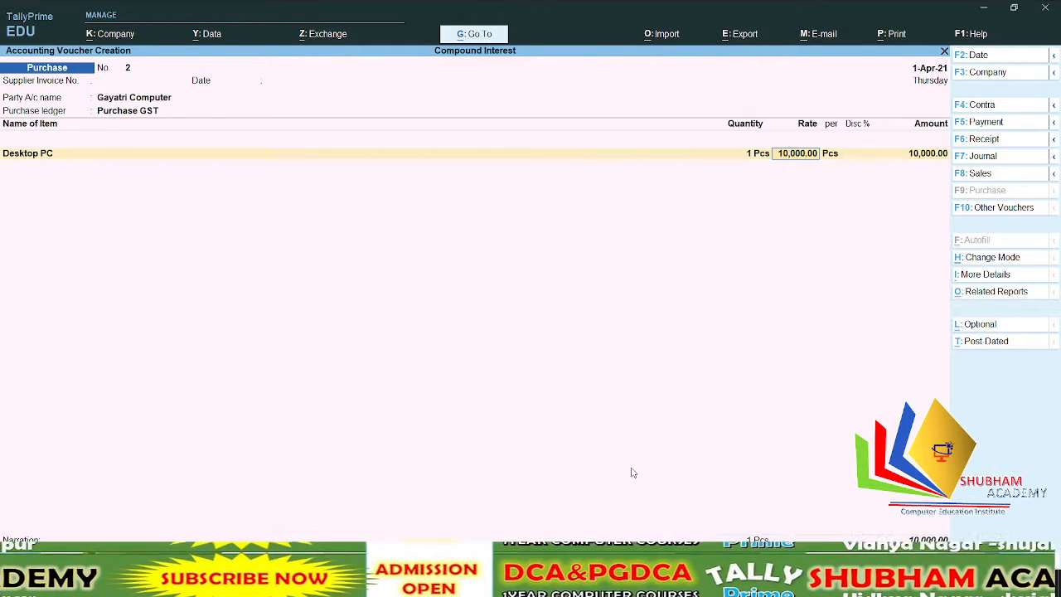
{"action": "key", "text": "Return"}
{"action": "key", "text": "Return"}
{"action": "key", "text": "Return"}
{"action": "key", "text": "Return"}
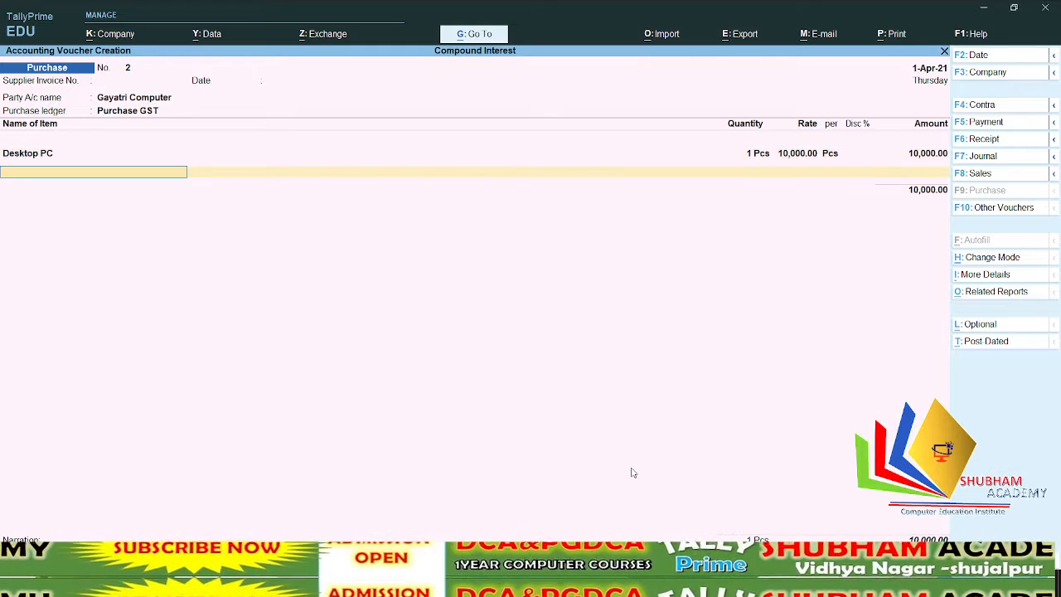
Step: End the item list and add the CGST and SGST ledgers to the second purchase voucher
{"action": "key", "text": "Return"}
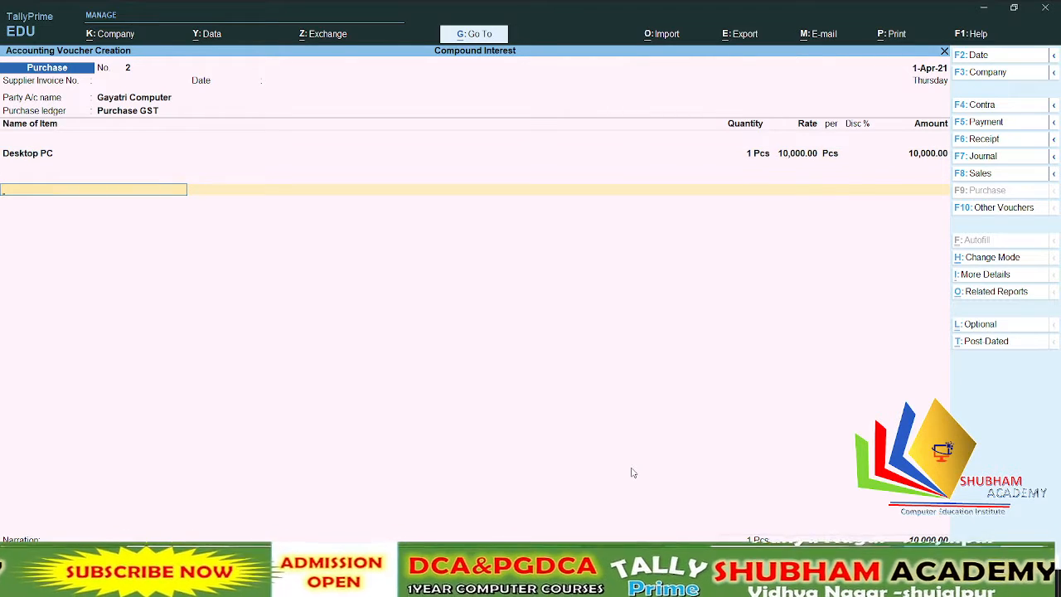
{"action": "type", "text": "C"}
{"action": "key", "text": "Return"}
{"action": "key", "text": "Return"}
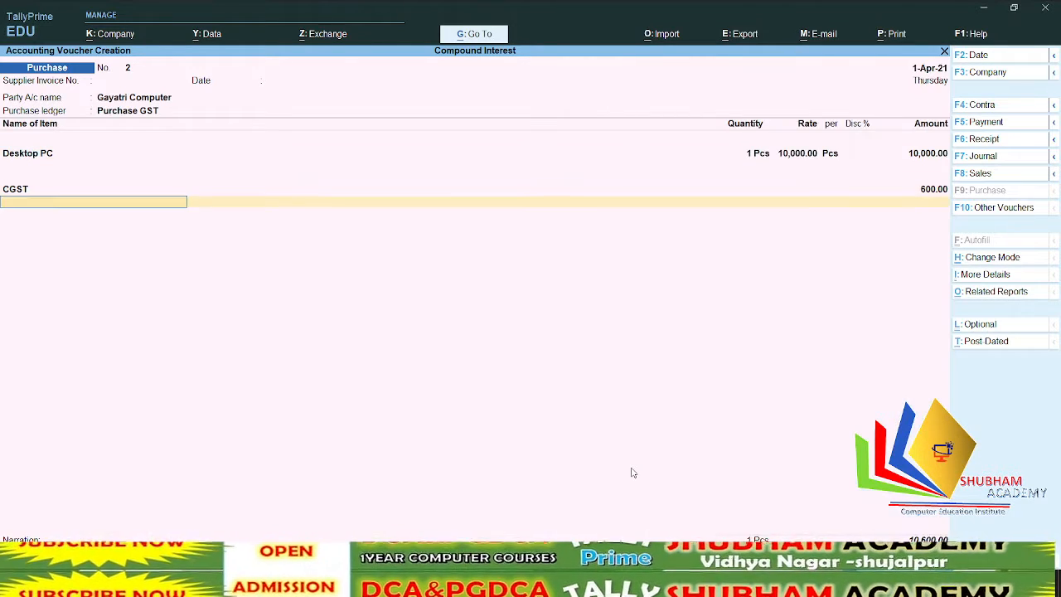
{"action": "type", "text": "S"}
{"action": "key", "text": "Return"}
{"action": "key", "text": "Return"}
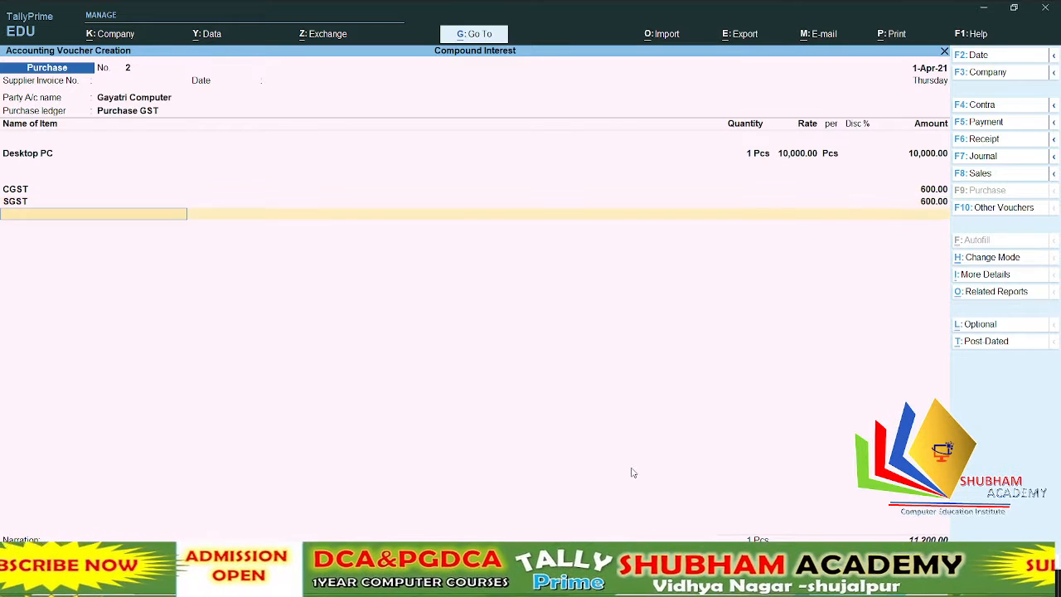
Step: Record Gayatri Computer's full bill amount against a new reference named C1, then save the voucher without narration and leave voucher entry
{"action": "key", "text": "Return"}
{"action": "key", "text": "Return"}
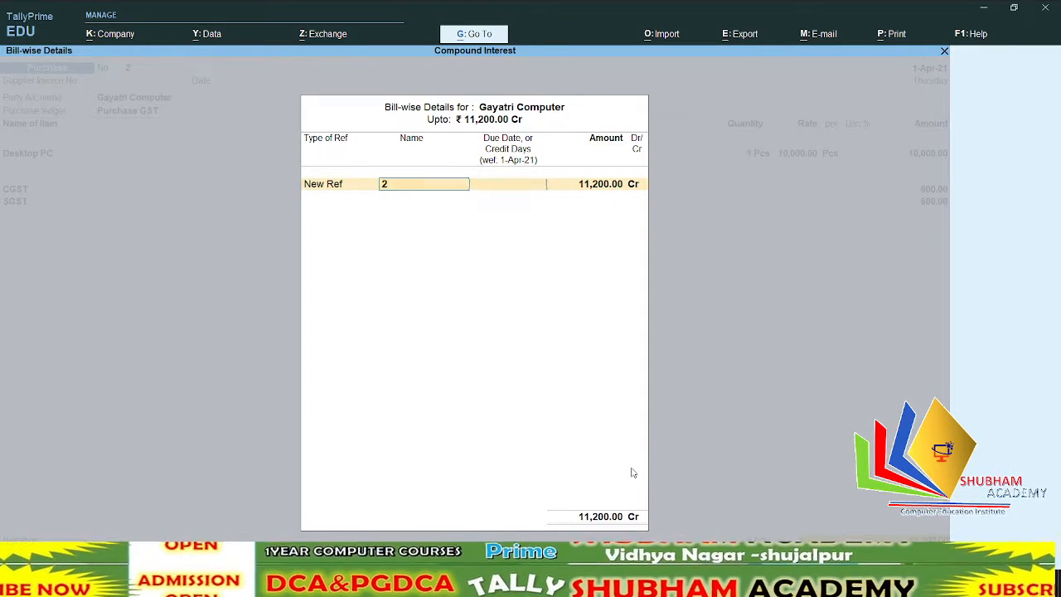
{"action": "key", "text": "Return"}
{"action": "key", "text": "BackSpace"}
{"action": "type", "text": "C1"}
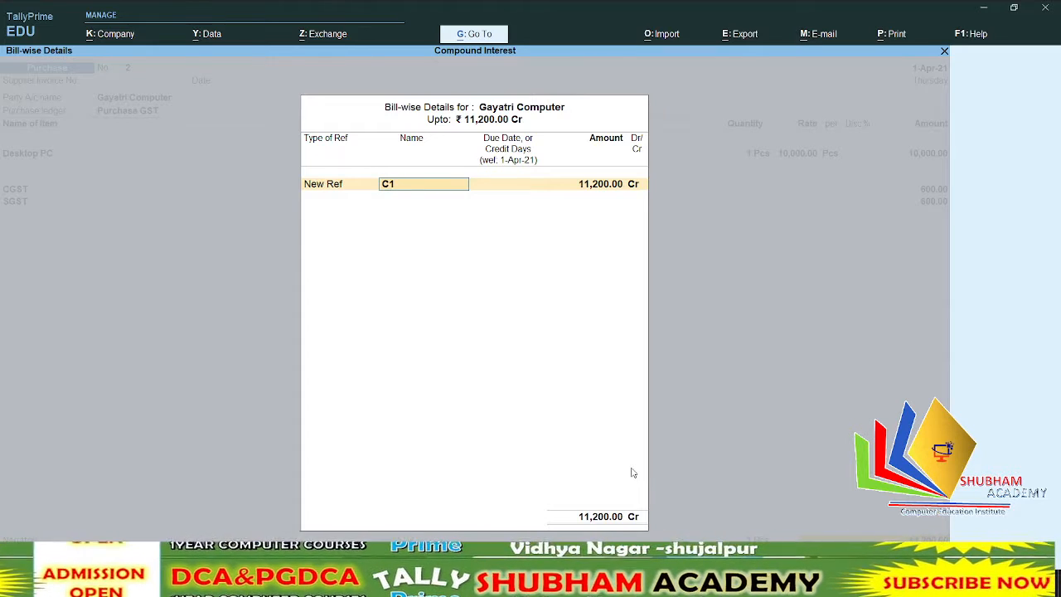
{"action": "key", "text": "Return"}
{"action": "key", "text": "Return"}
{"action": "key", "text": "Return"}
{"action": "key", "text": "Return"}
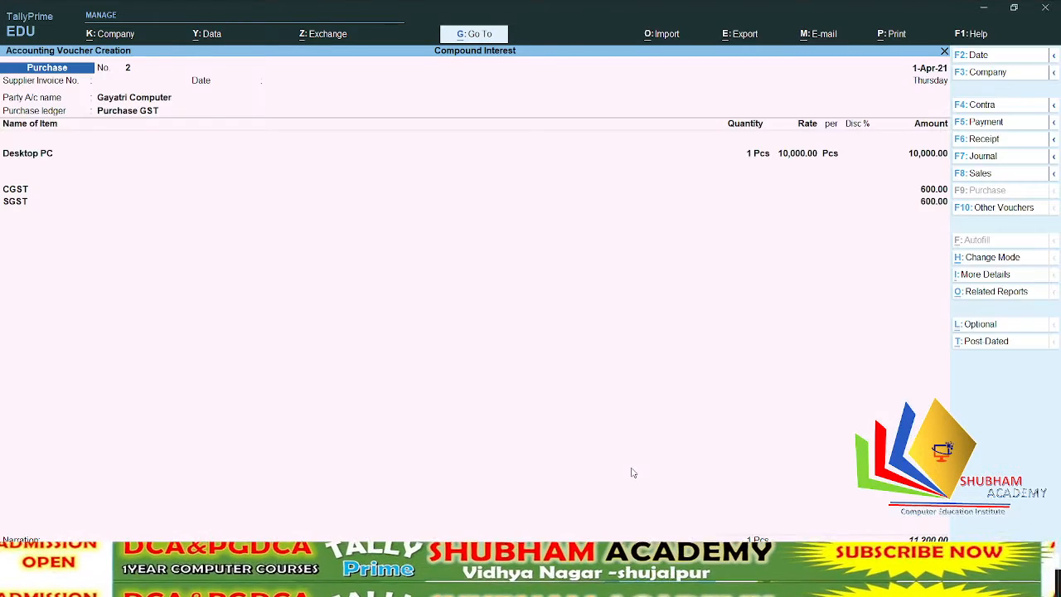
{"action": "key", "text": "Return"}
{"action": "key", "text": "Return"}
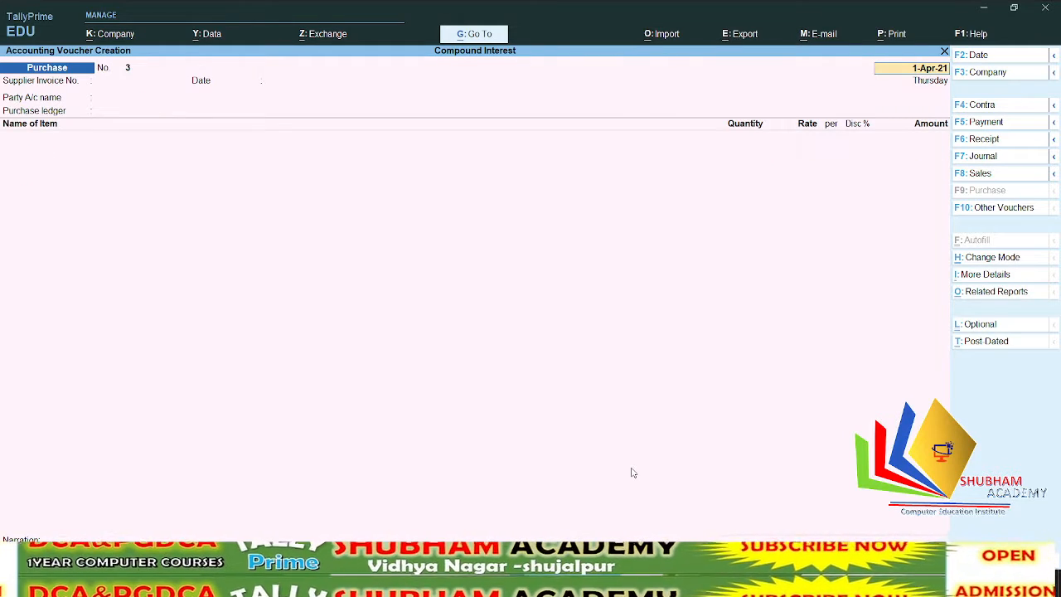
{"action": "key", "text": "Escape"}
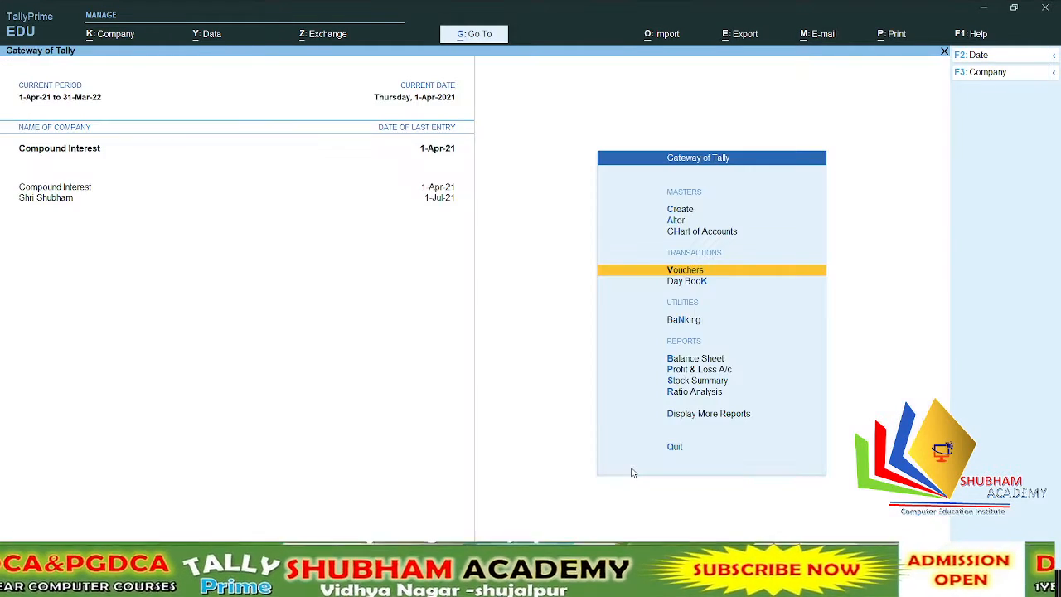
Step: Open the Interest Payable report from the interest calculation statements
{"action": "key", "text": "Escape"}
{"action": "key", "text": "Escape"}
{"action": "key", "text": "d"}
{"action": "key", "text": "s"}
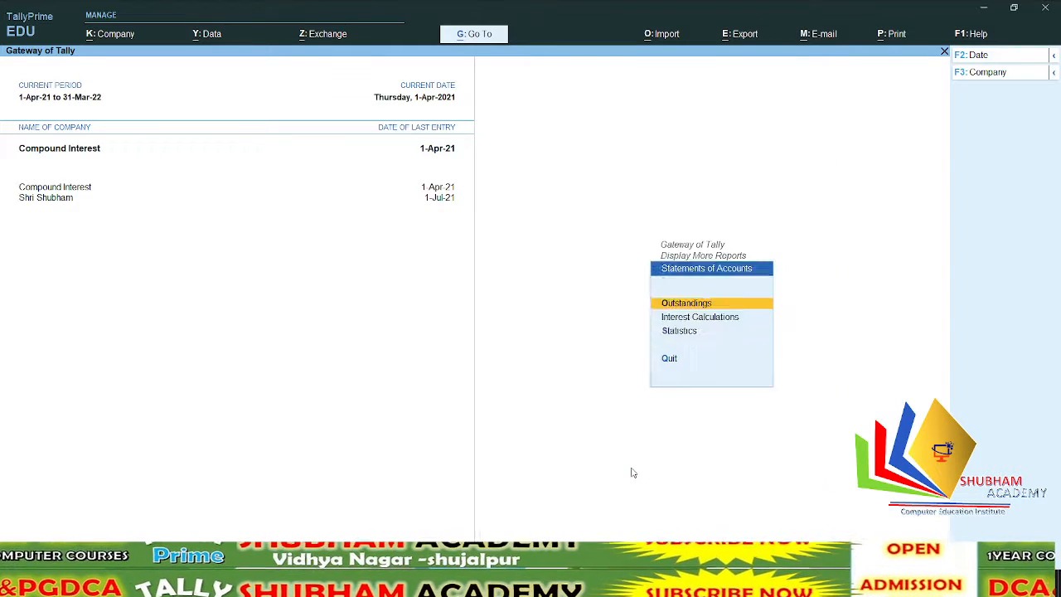
{"action": "key", "text": "i"}
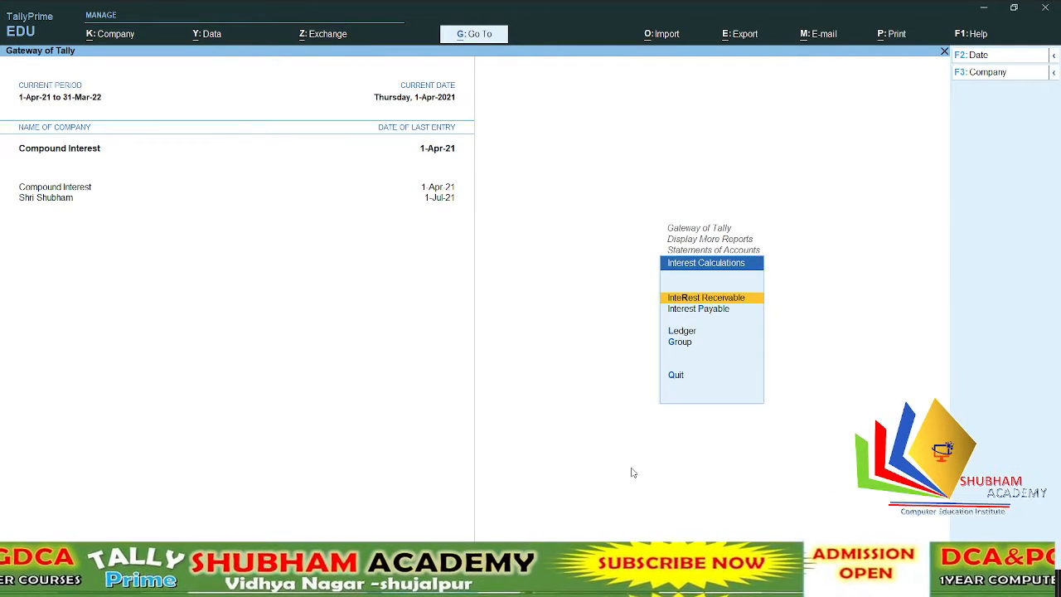
{"action": "key", "text": "Down"}
{"action": "key", "text": "Return"}
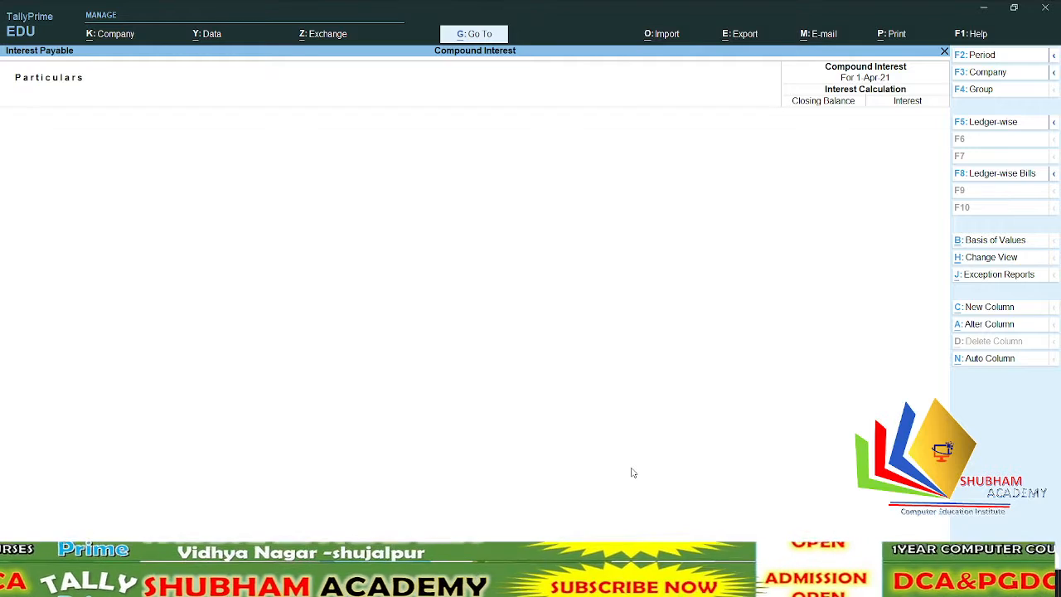
Step: Set the Interest Payable period to end on 1-May-21 and drill down to the bill-wise interest of Gayatri Computer
{"action": "key", "text": "F2"}
{"action": "key", "text": "Return"}
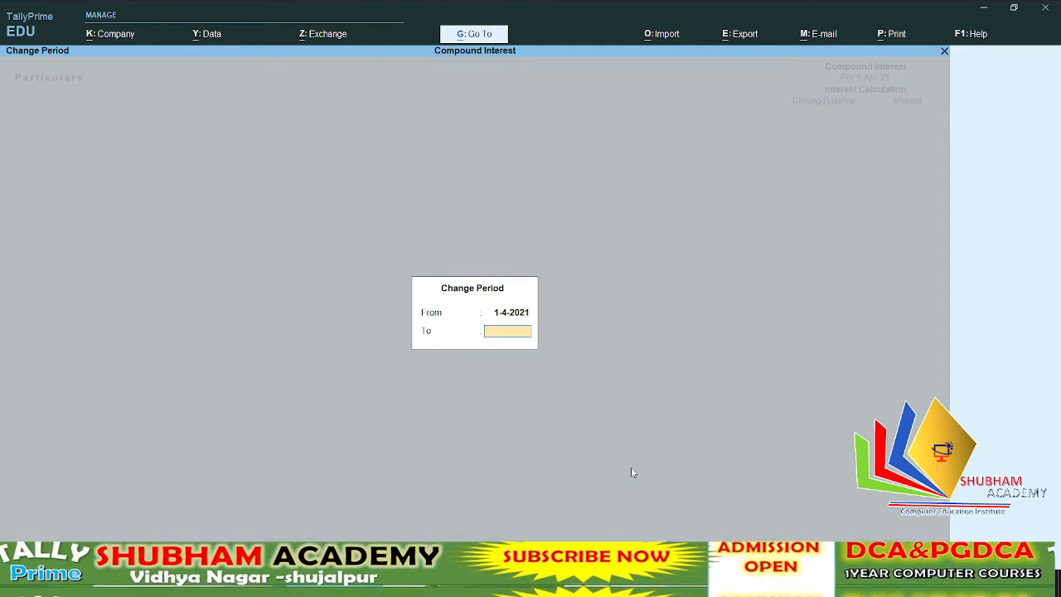
{"action": "type", "text": "1-5"}
{"action": "key", "text": "Return"}
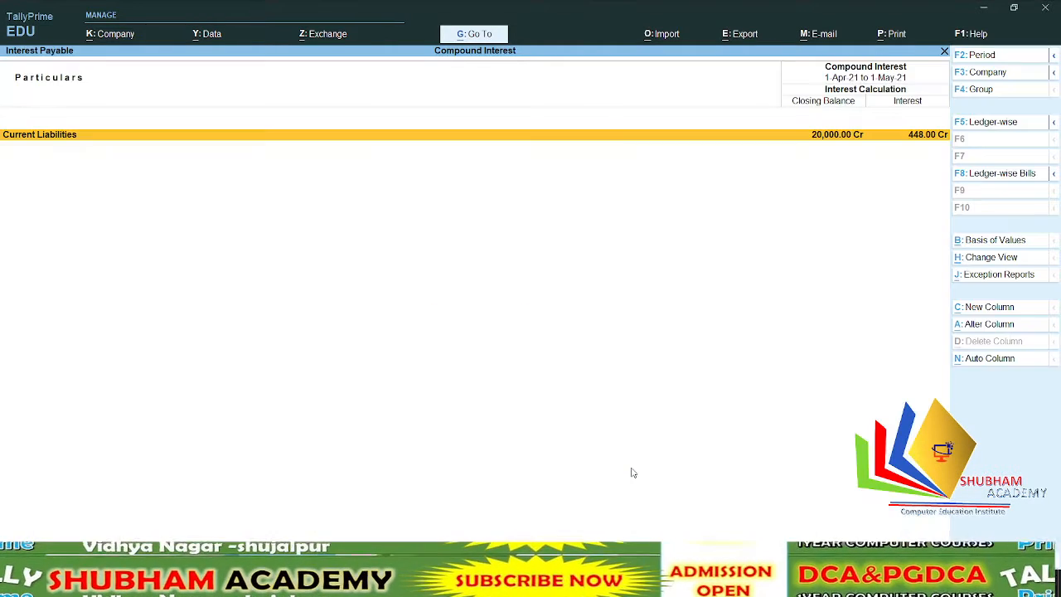
{"action": "key", "text": "Return"}
{"action": "key", "text": "Return"}
{"action": "key", "text": "Return"}
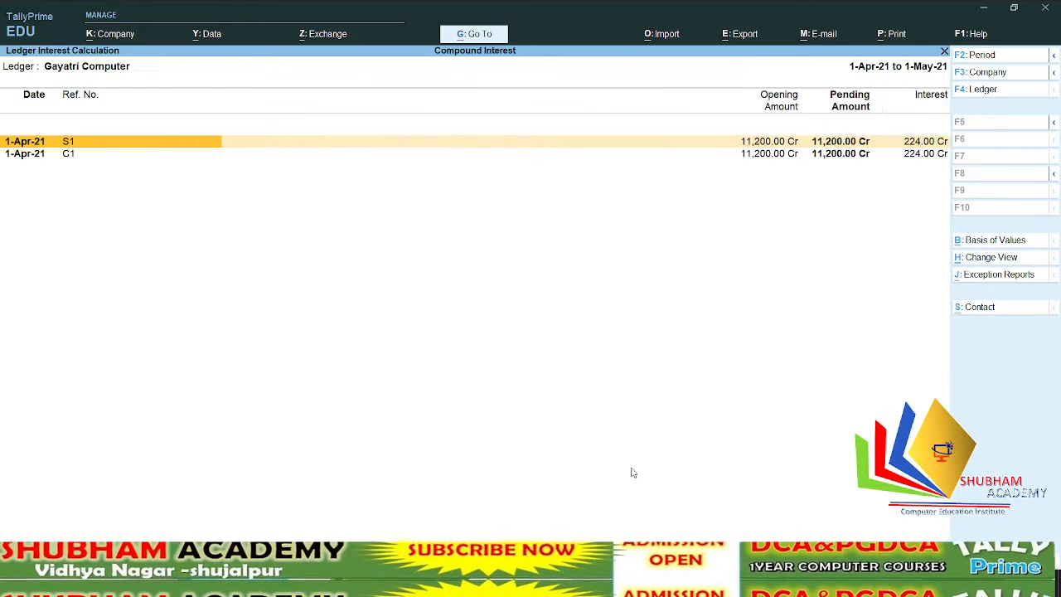
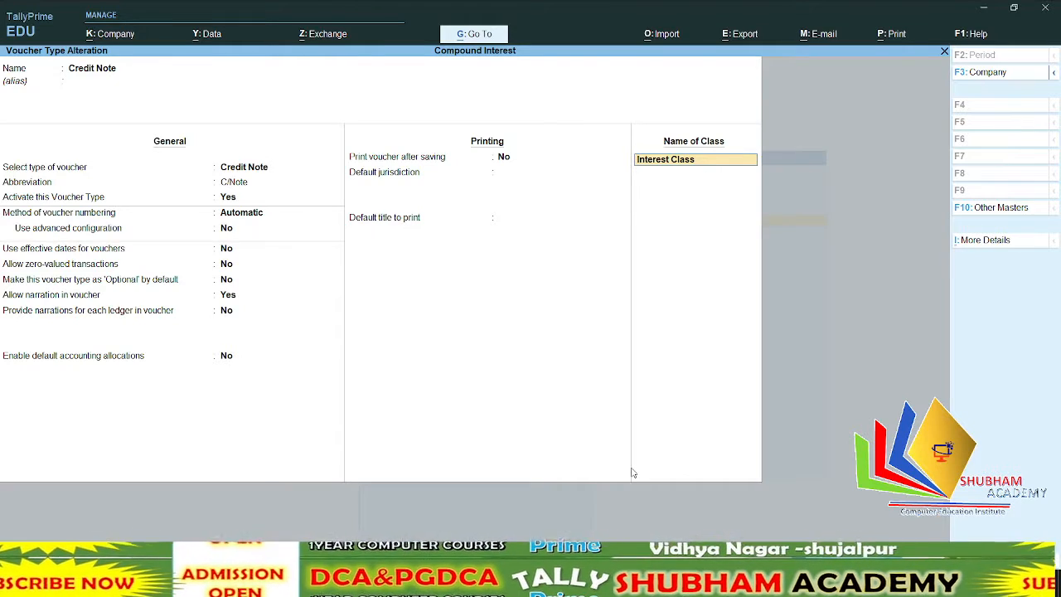
Step: Enable interest accounting for the Credit Note's Interest Class, leaving its compound interest treatment at No
{"action": "key", "text": "Return"}
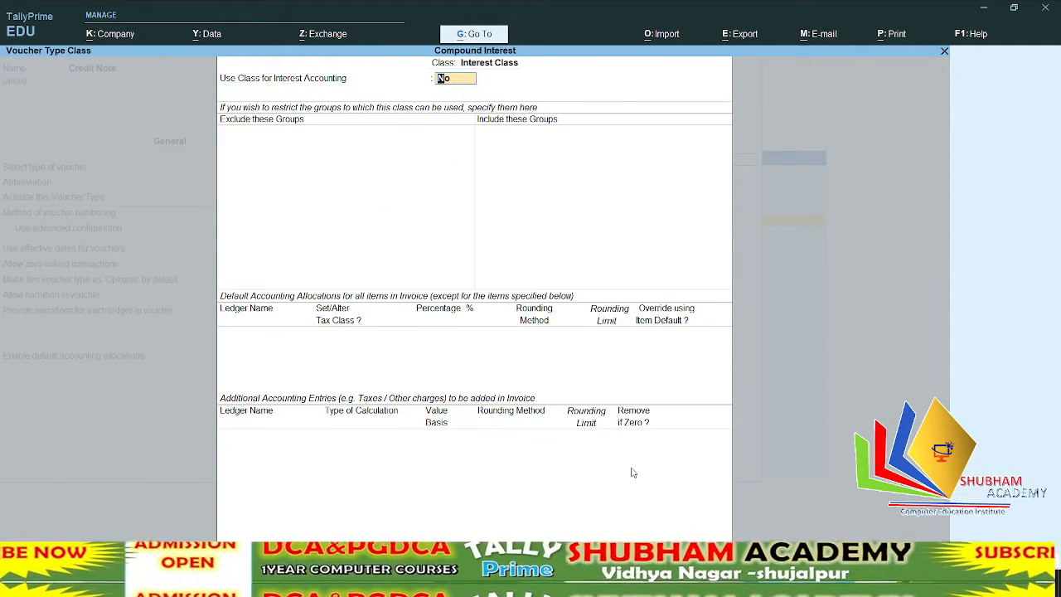
{"action": "type", "text": "y"}
{"action": "key", "text": "Return"}
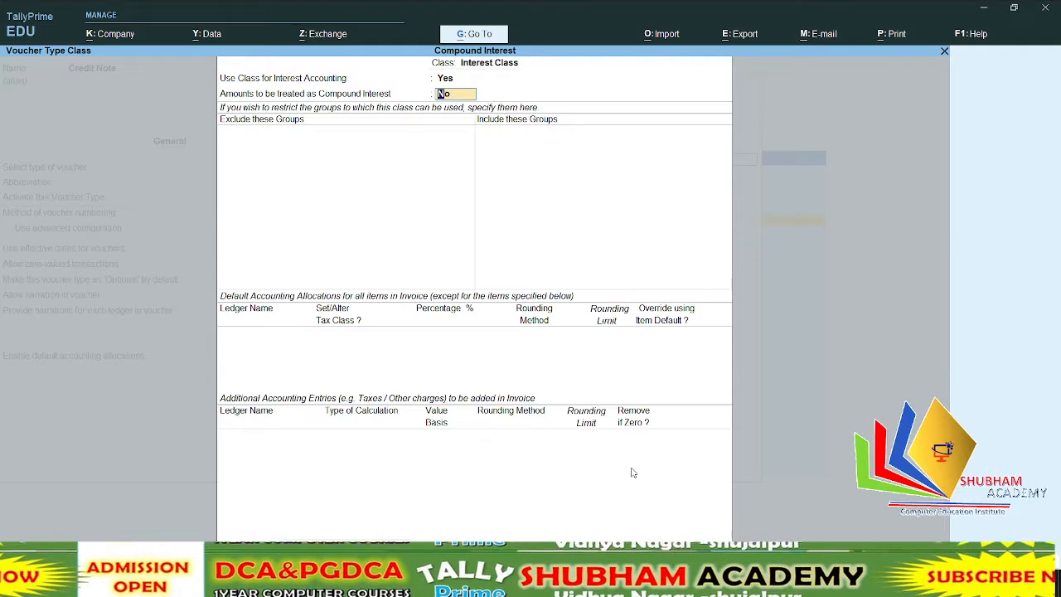
{"action": "key", "text": "Return"}
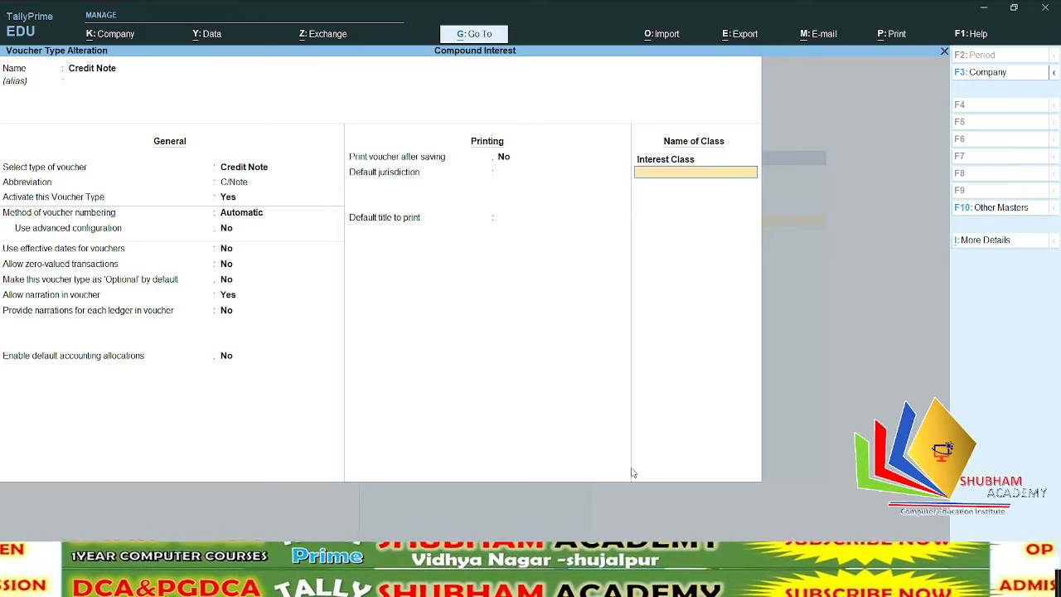
Step: Add a Credit Note class named Compound Interest, with interest accounting and compound interest treatment both set to Yes
{"action": "type", "text": "Co"}
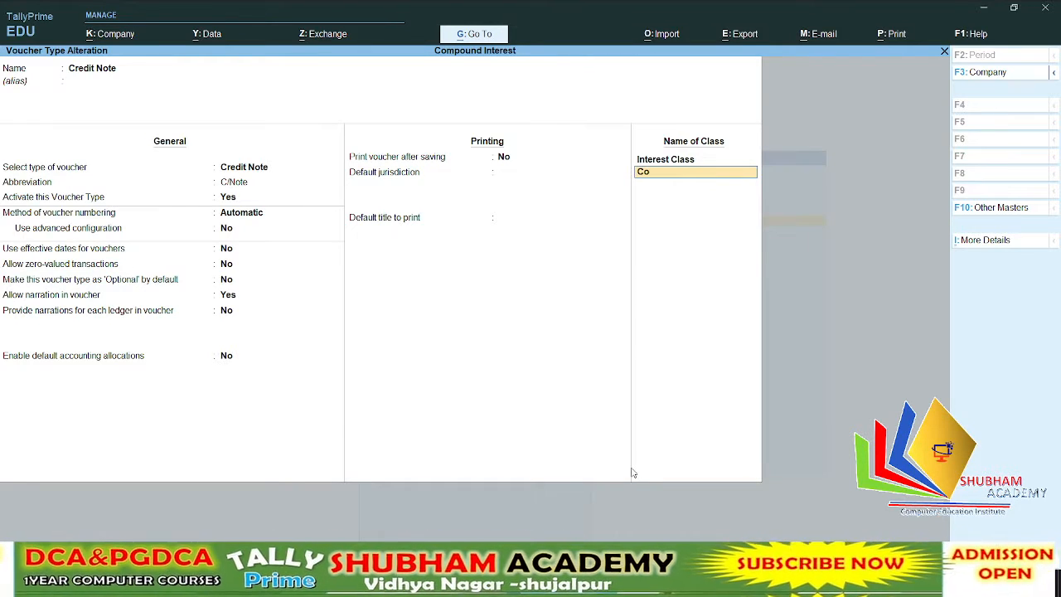
{"action": "type", "text": "mpoun"}
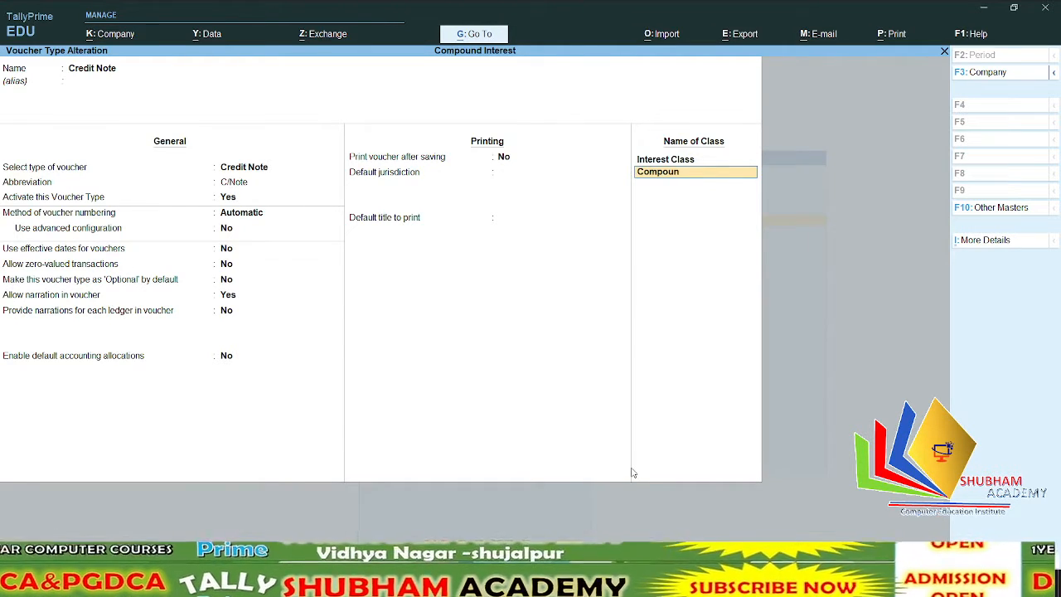
{"action": "type", "text": "d Interest"}
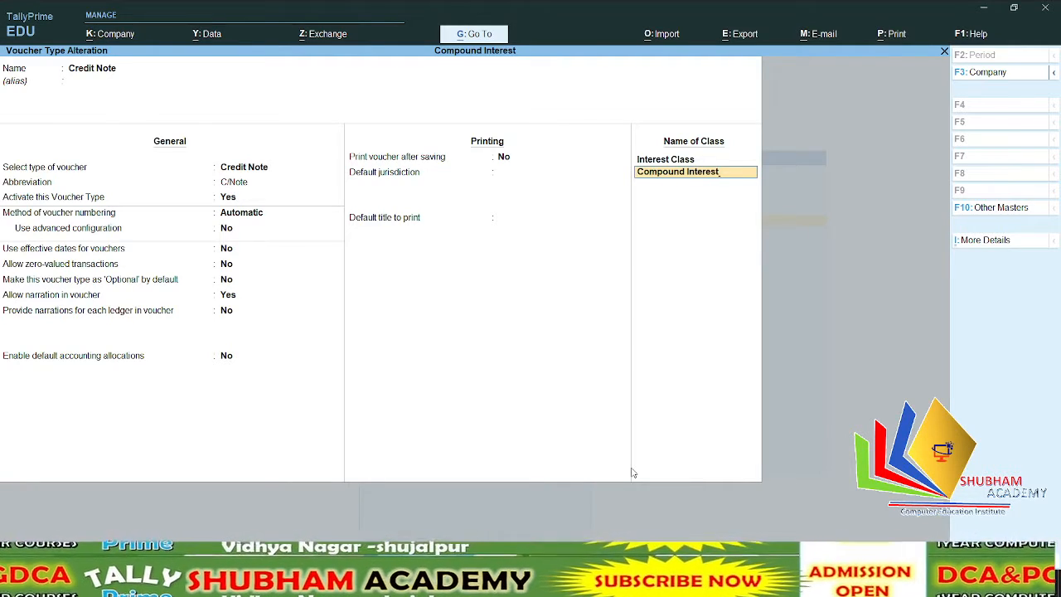
{"action": "key", "text": "Return"}
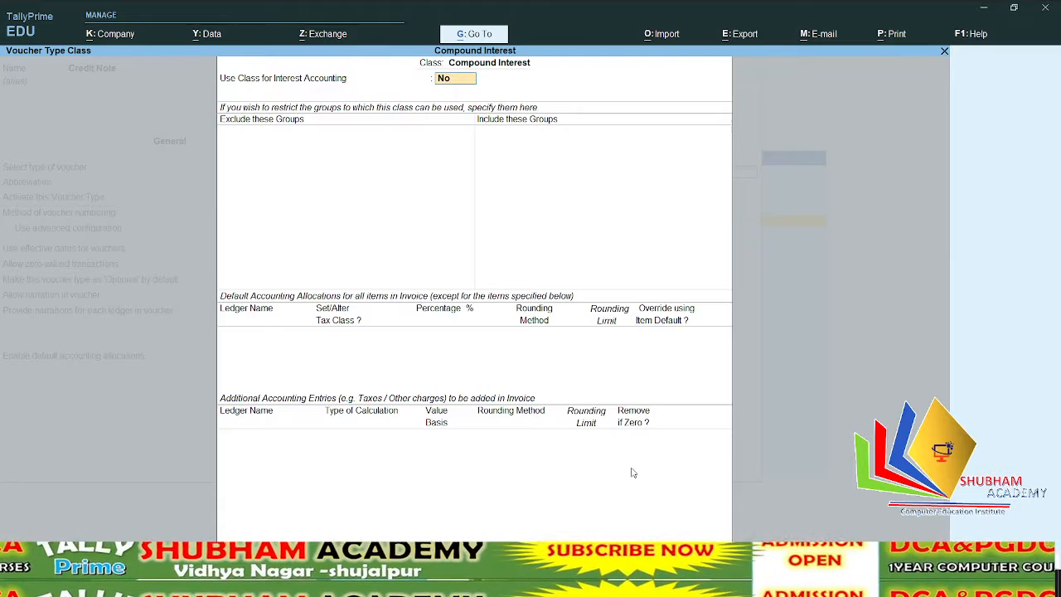
{"action": "type", "text": "y"}
{"action": "key", "text": "Return"}
{"action": "type", "text": "y"}
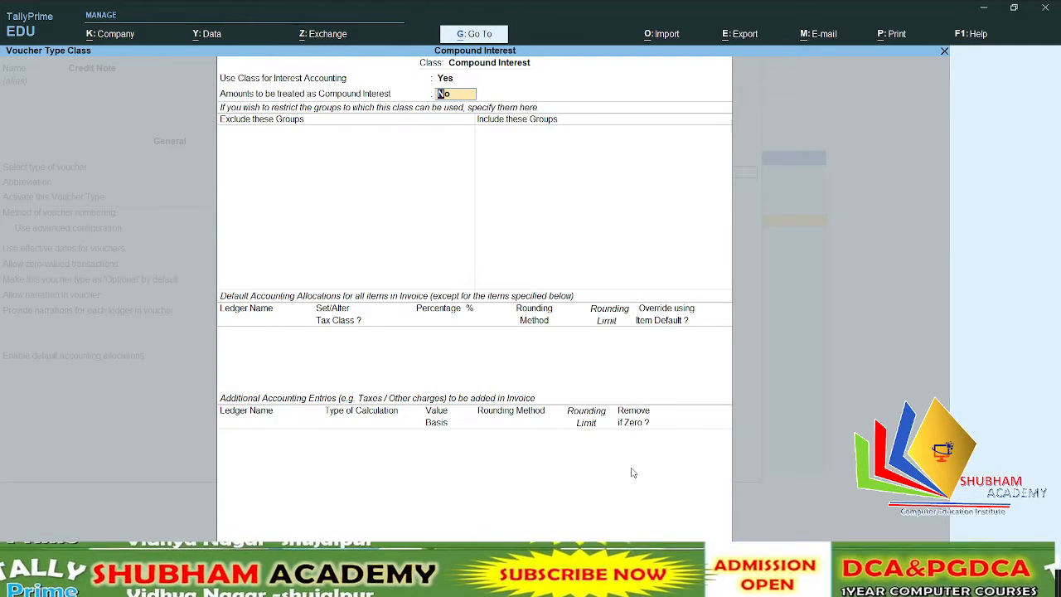
{"action": "key", "text": "ctrl+a"}
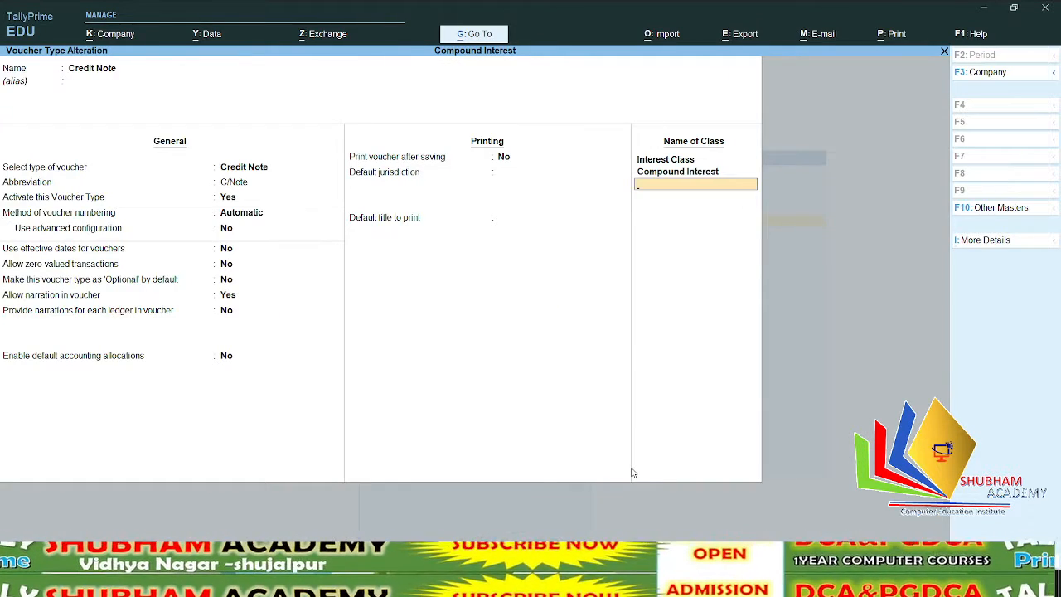
Step: Recheck the settings of the Compound Interest class and save the Credit Note voucher type
{"action": "key", "text": "Up"}
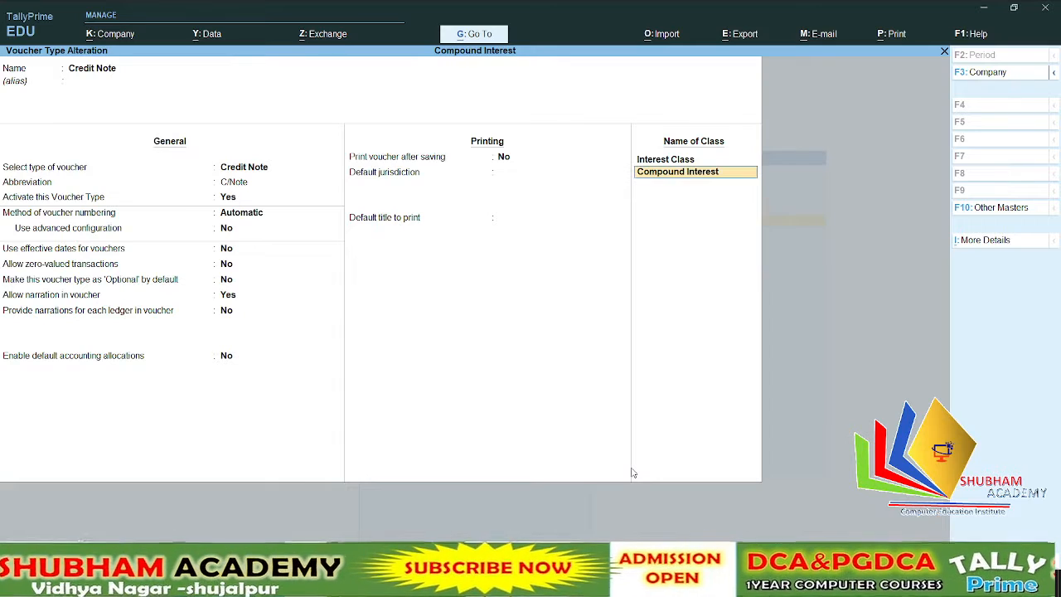
{"action": "key", "text": "Return"}
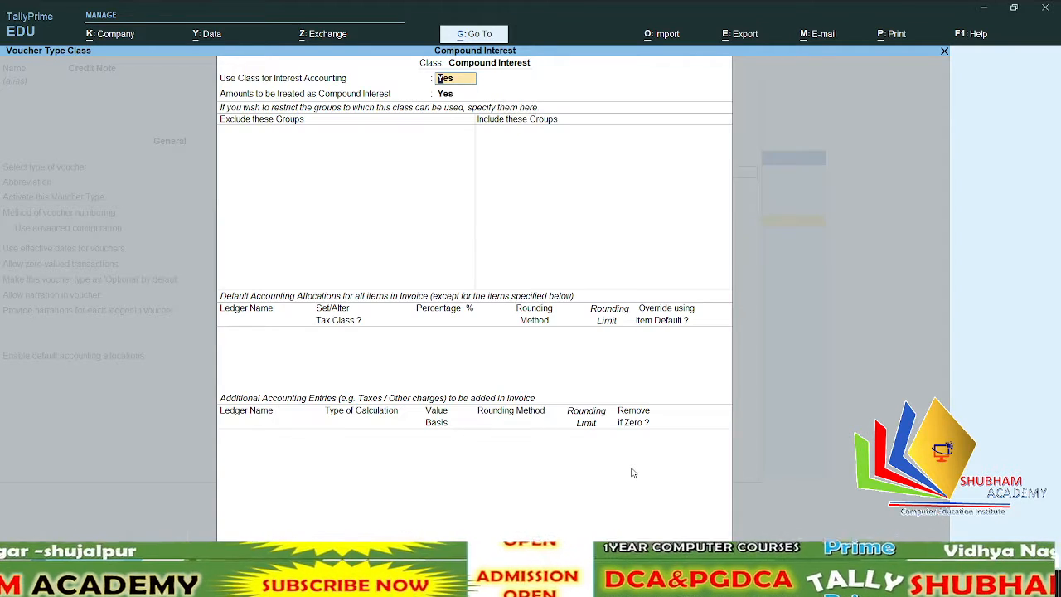
{"action": "key", "text": "ctrl+a"}
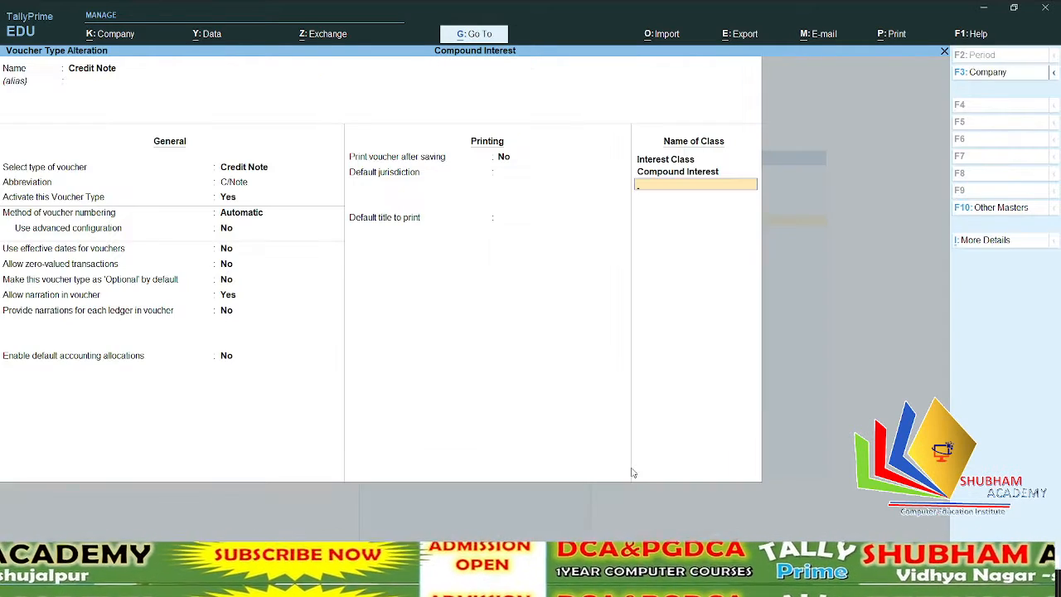
{"action": "key", "text": "ctrl+a"}
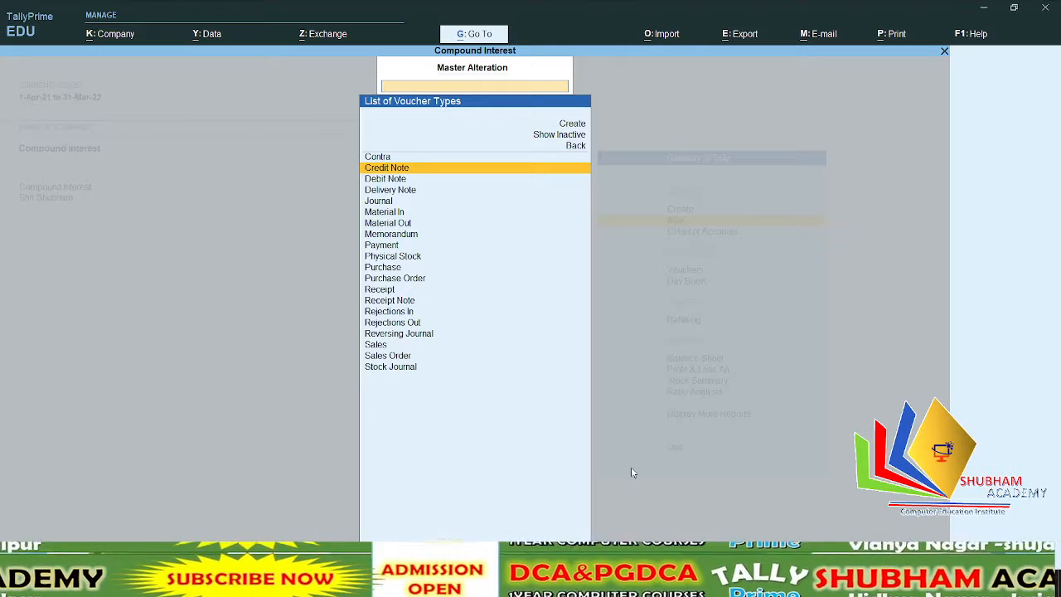
Step: Leave the voucher type alteration and open voucher creation from the Gateway of Tally
{"action": "key", "text": "Escape"}
{"action": "key", "text": "Escape"}
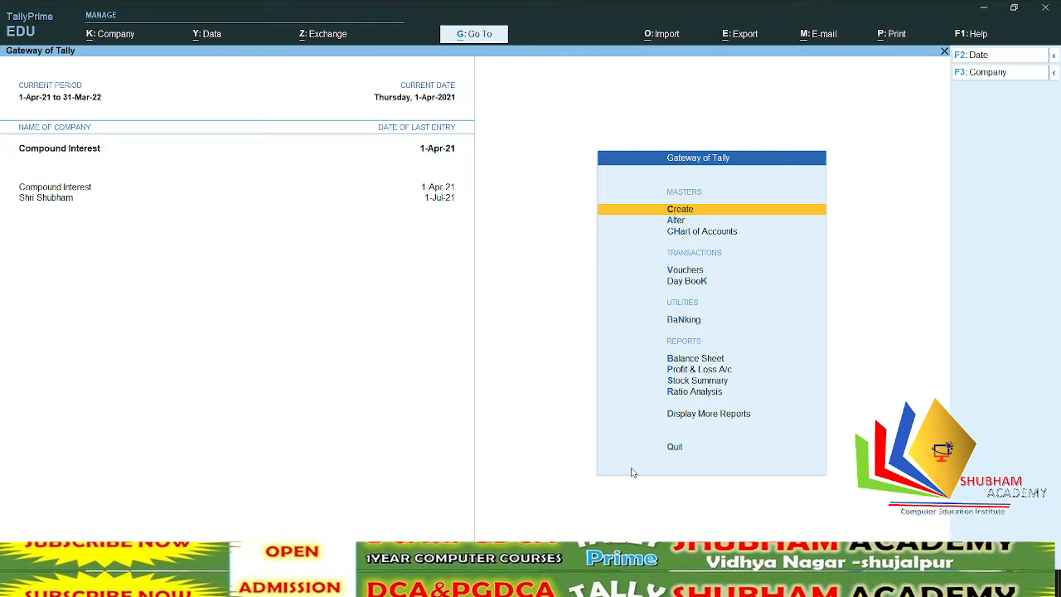
{"action": "key", "text": "Escape"}
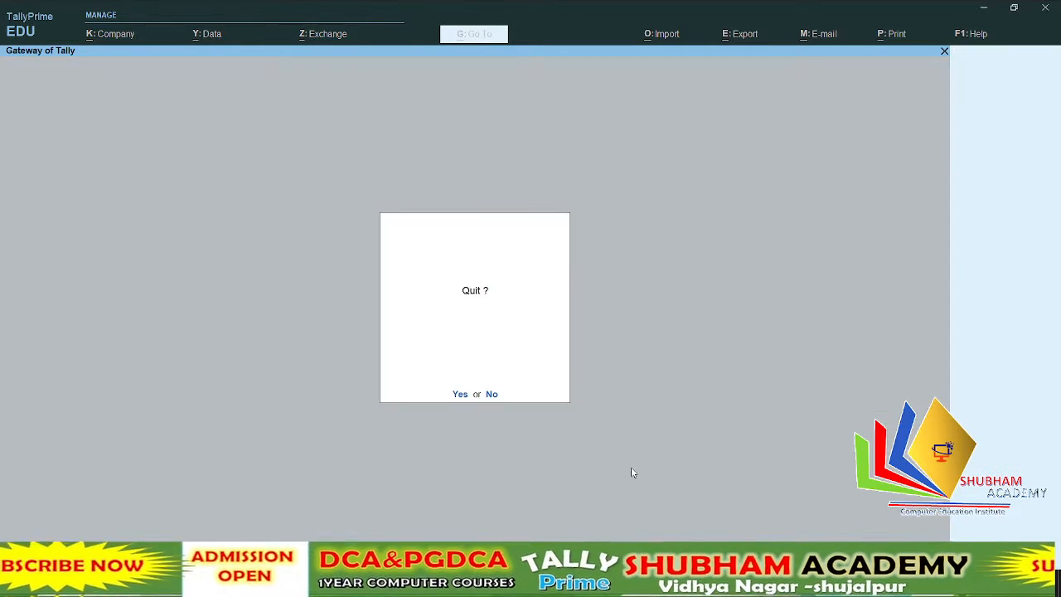
{"action": "key", "text": "Escape"}
{"action": "key", "text": "v"}
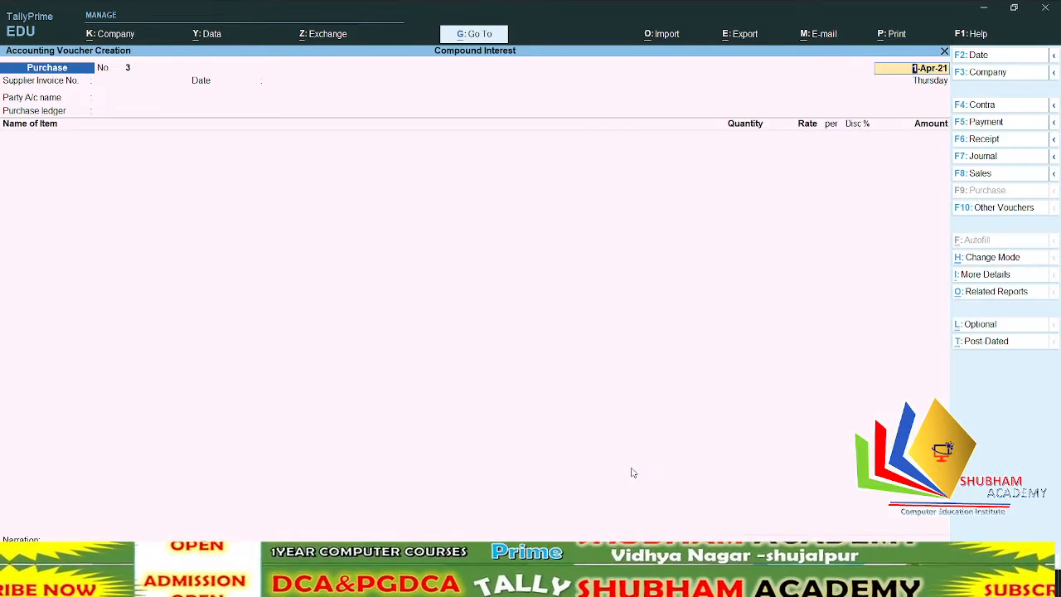
Step: Switch to a Credit Note voucher using the voucher class Interest Class
{"action": "key", "text": "ctrl+F8"}
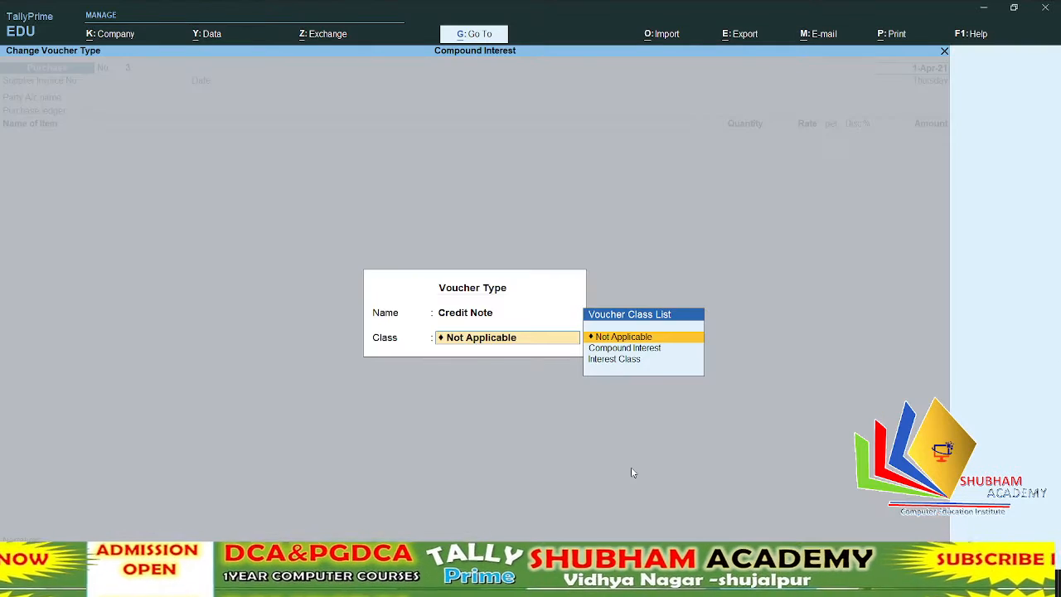
{"action": "key", "text": "Down"}
{"action": "key", "text": "Down"}
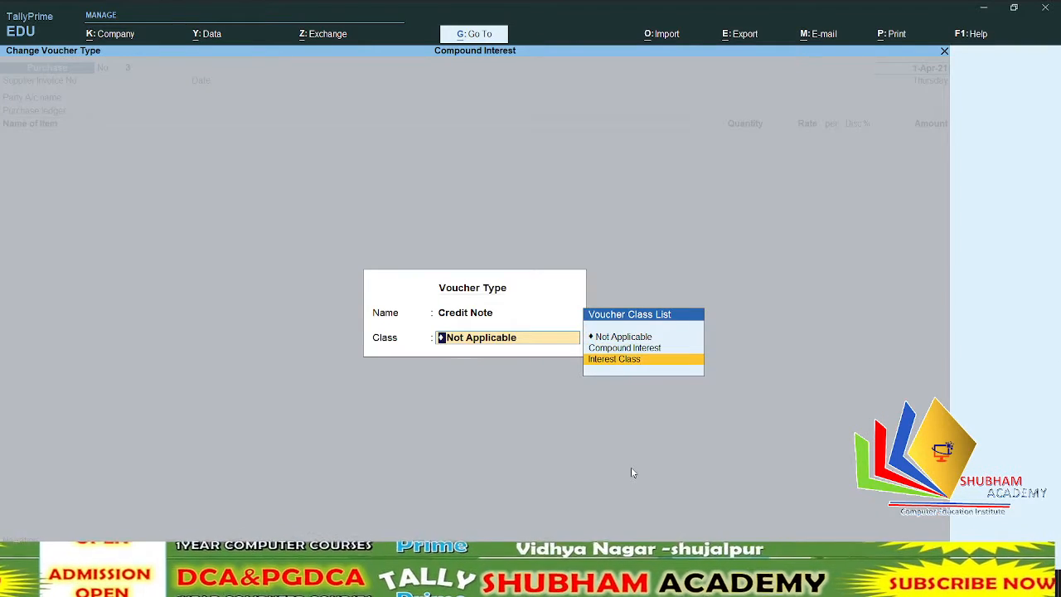
{"action": "key", "text": "Return"}
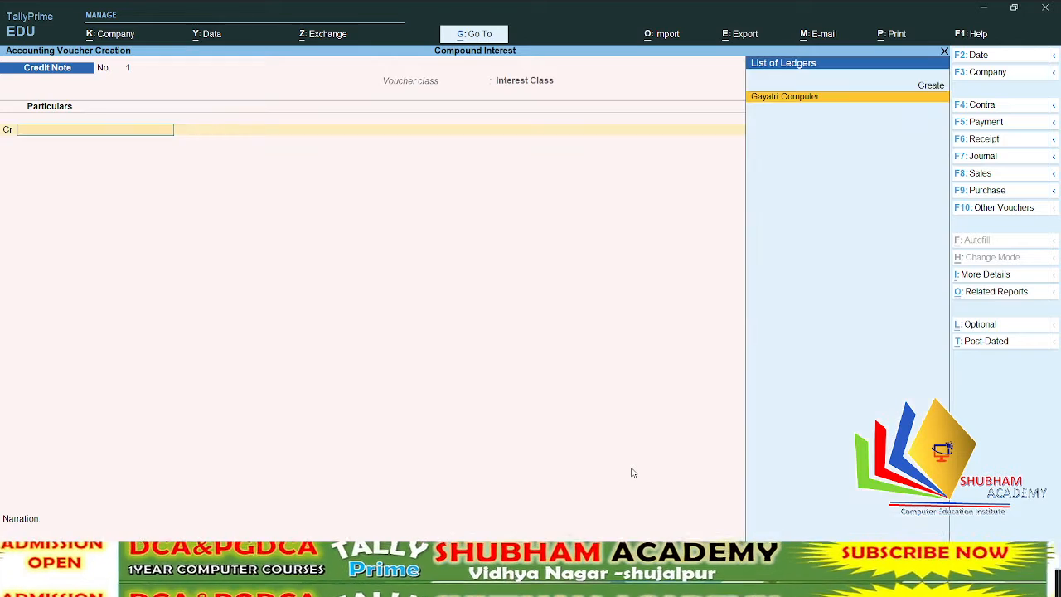
Step: Change the credit note's voucher date to 1-May-21
{"action": "key", "text": "Return"}
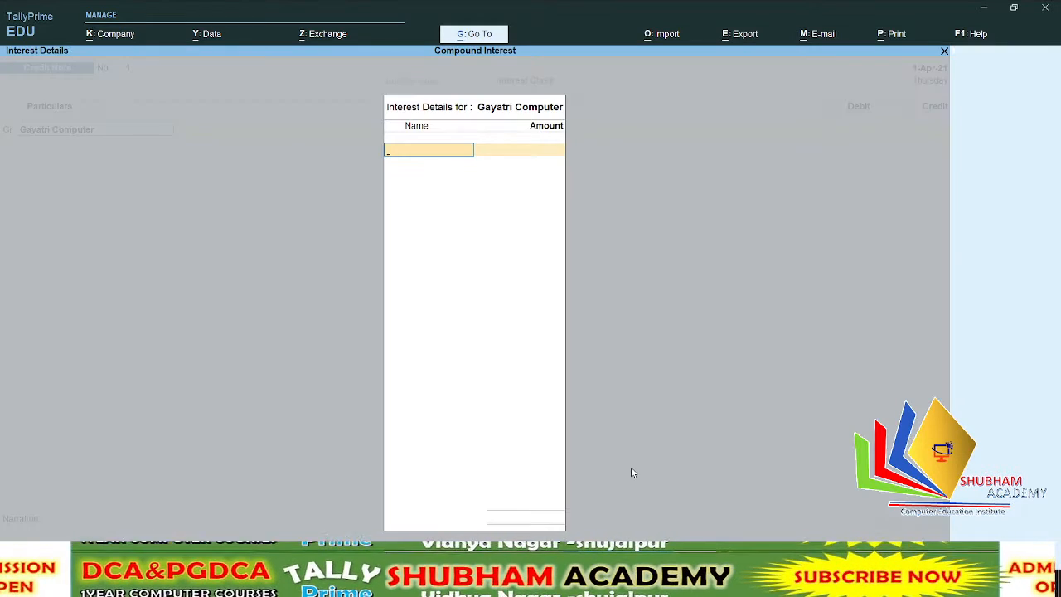
{"action": "key", "text": "Escape"}
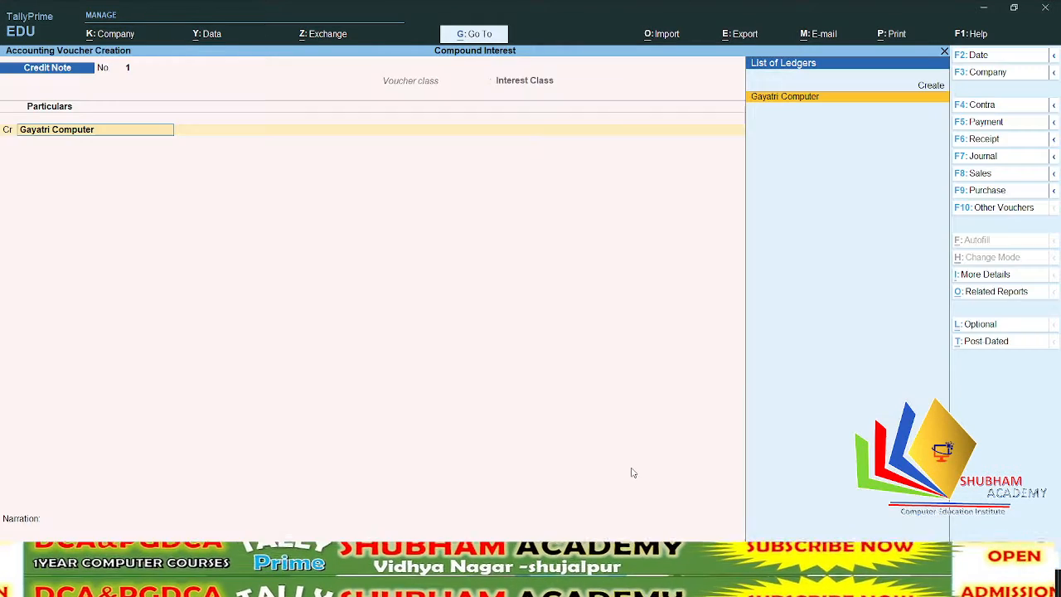
{"action": "key", "text": "F2"}
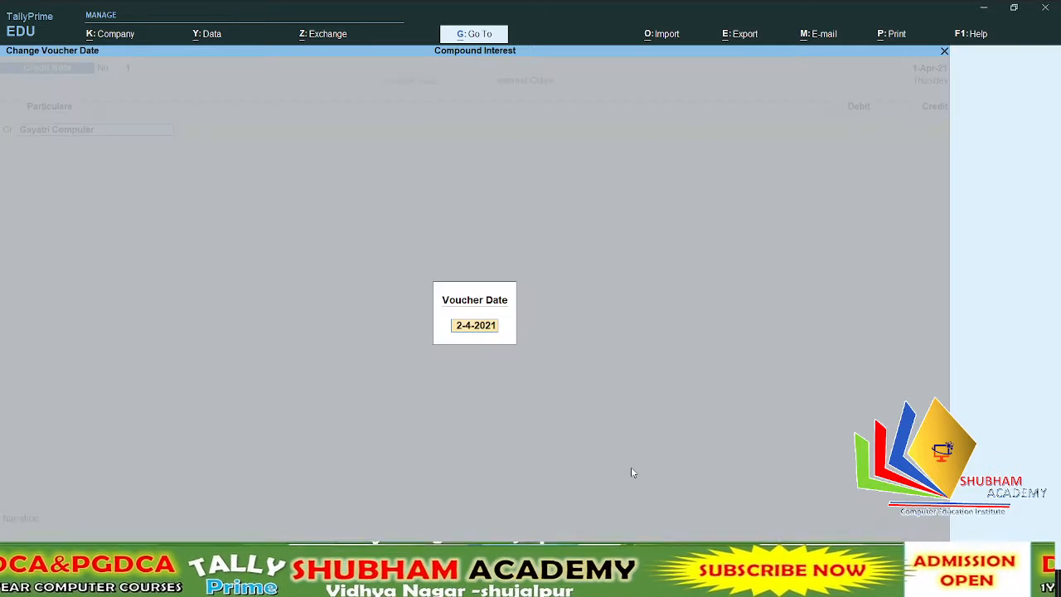
{"action": "type", "text": "1-5"}
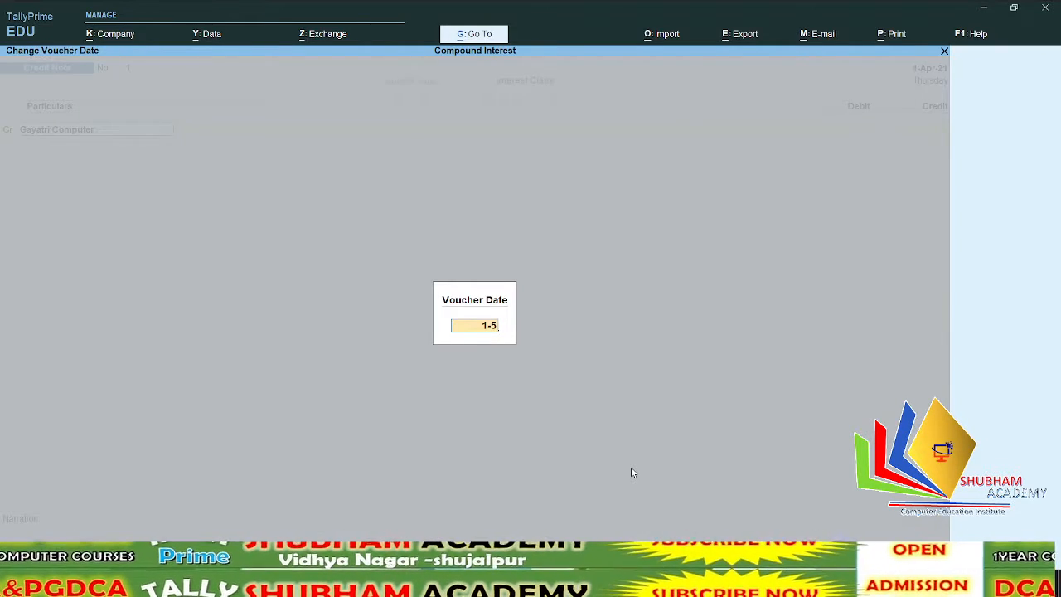
{"action": "key", "text": "Return"}
Step: Credit Gayatri Computer with the interest on bill S1 and end the interest bill list
{"action": "key", "text": "Return"}
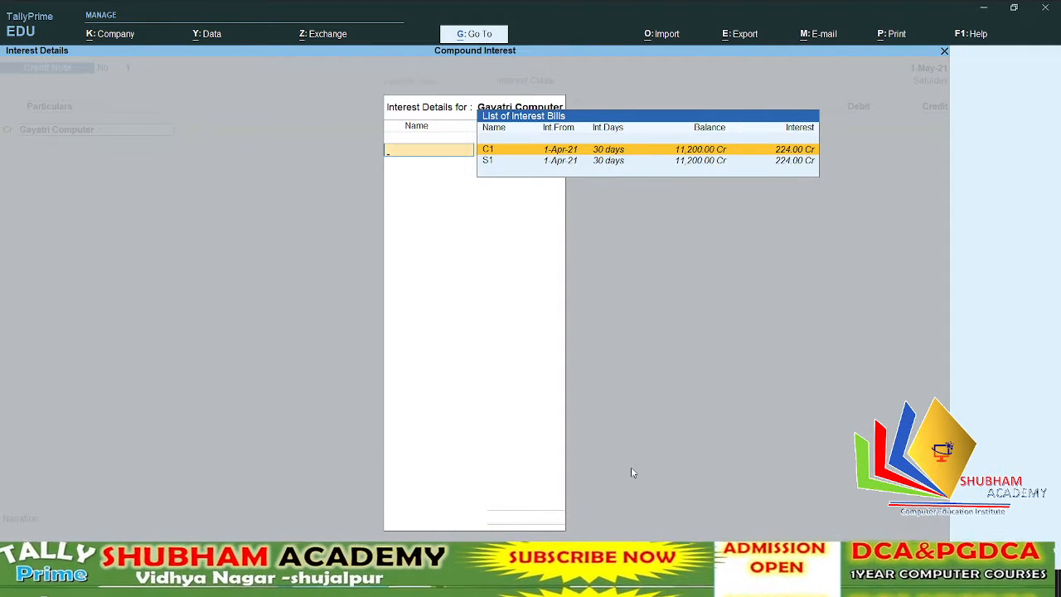
{"action": "key", "text": "Down"}
{"action": "key", "text": "Return"}
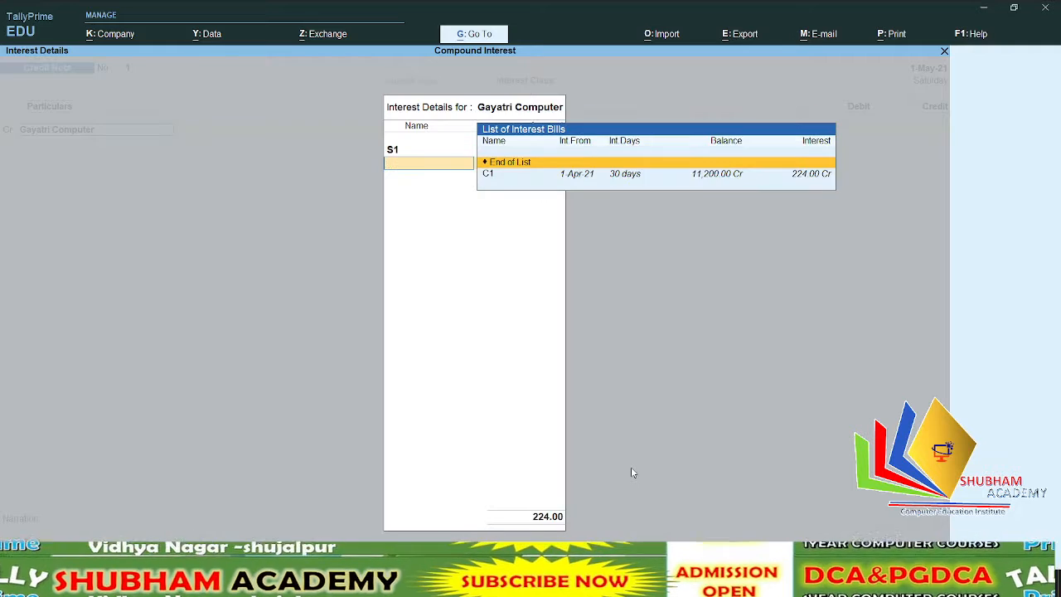
{"action": "key", "text": "Return"}
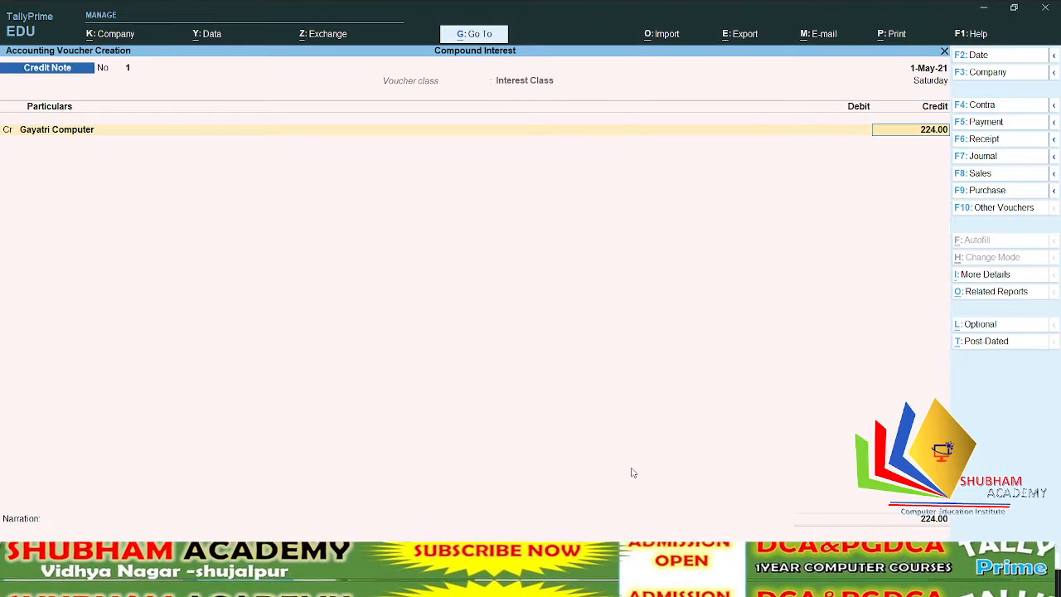
Step: Accept the interest amount and allocate it to a New Ref named Ss1 as a credit for Gayatri Computer
{"action": "key", "text": "Return"}
{"action": "key", "text": "Return"}
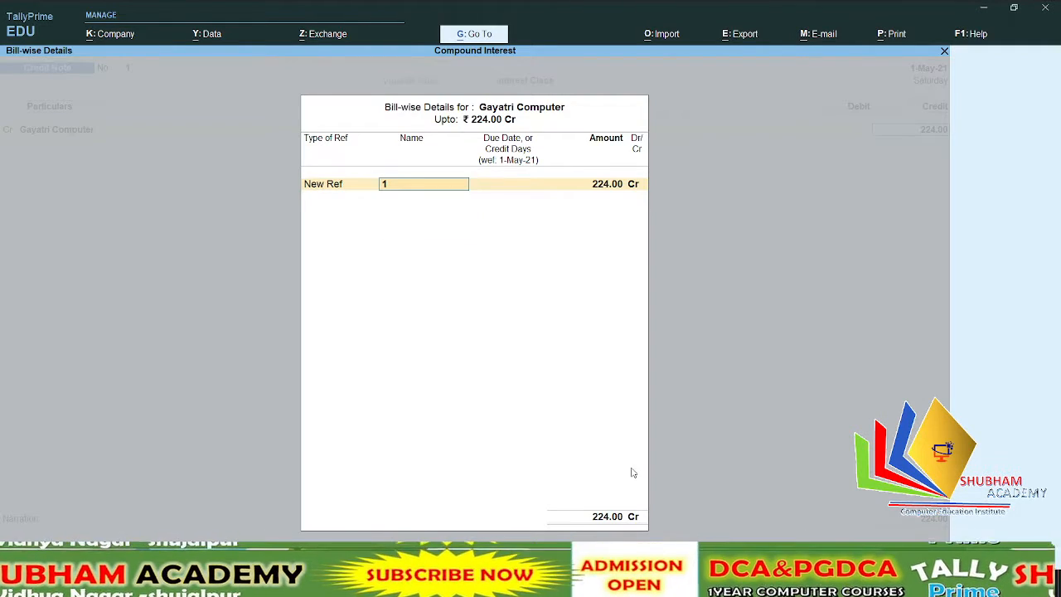
{"action": "type", "text": "S"}
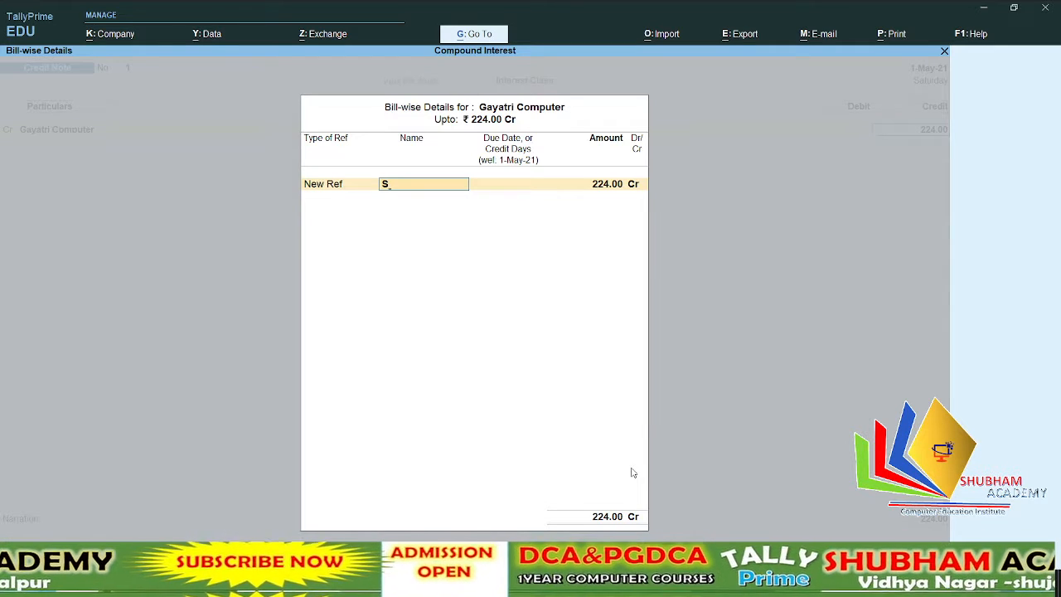
{"action": "type", "text": "i"}
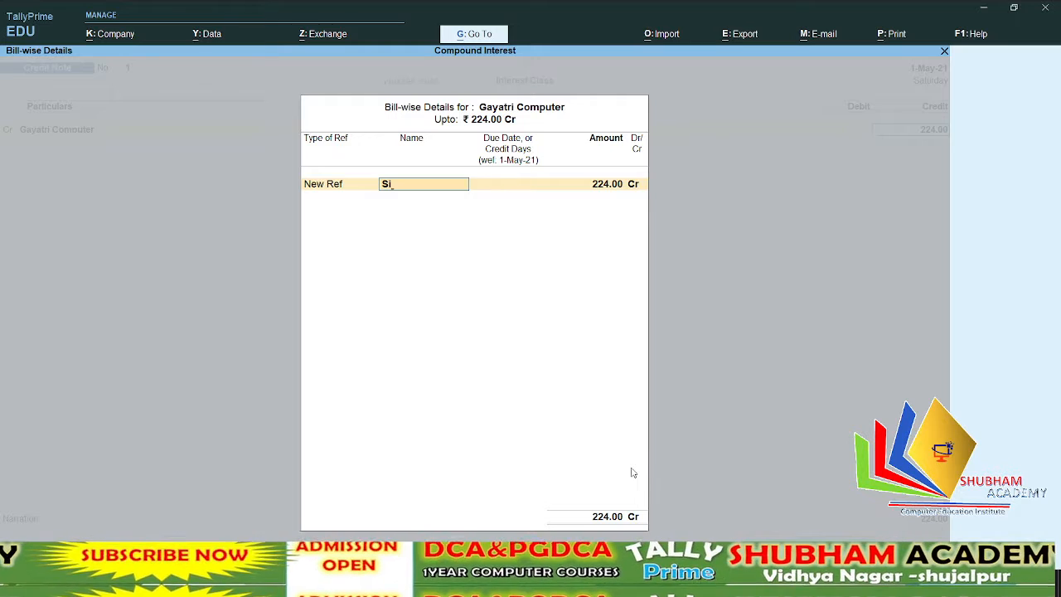
{"action": "key", "text": "BackSpace"}
{"action": "type", "text": "s"}
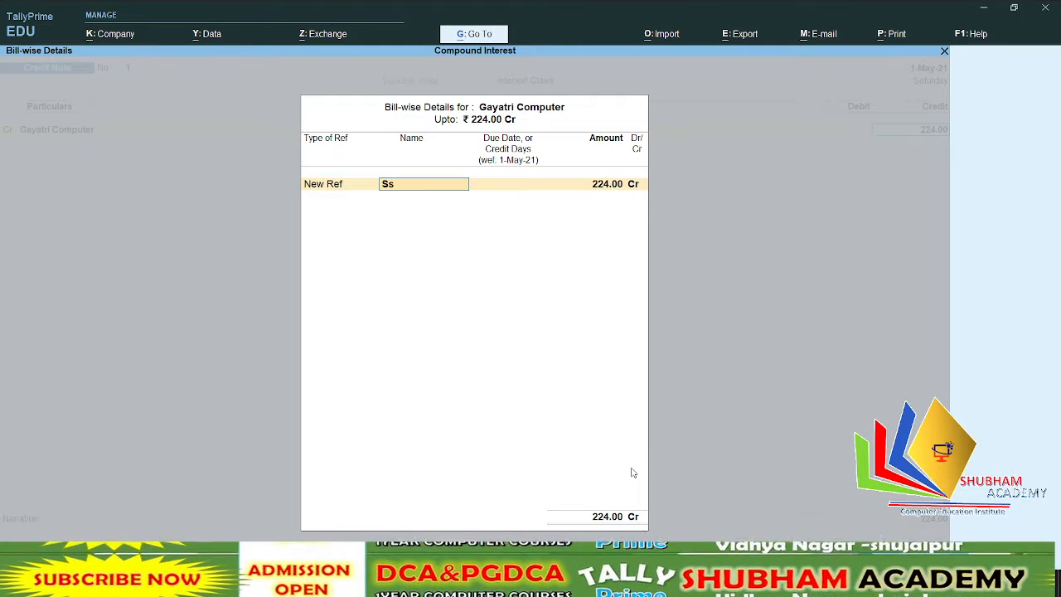
{"action": "type", "text": "1"}
{"action": "key", "text": "Return"}
{"action": "key", "text": "Return"}
{"action": "key", "text": "Return"}
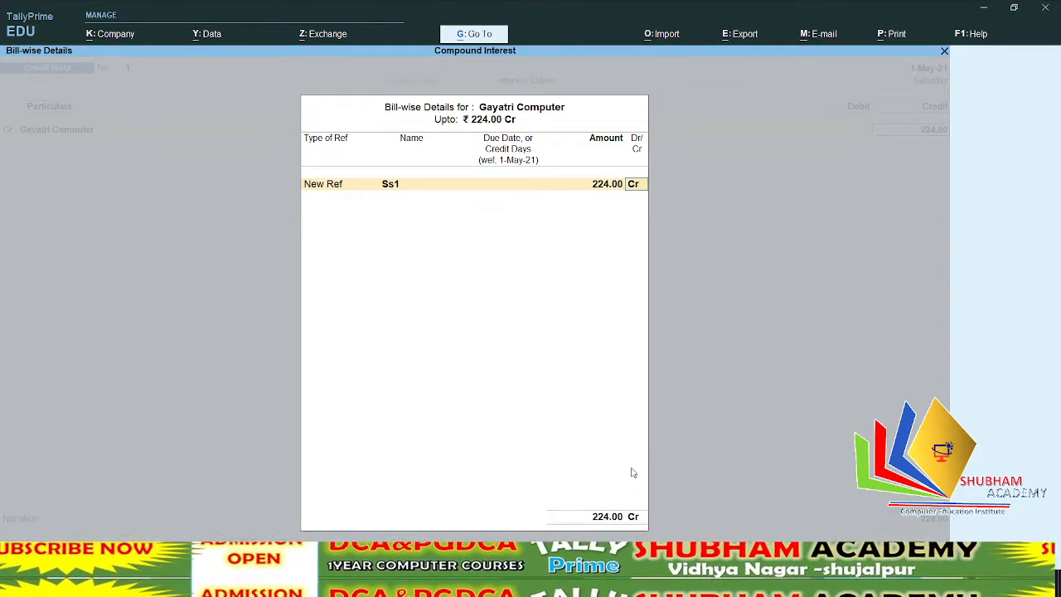
{"action": "key", "text": "Return"}
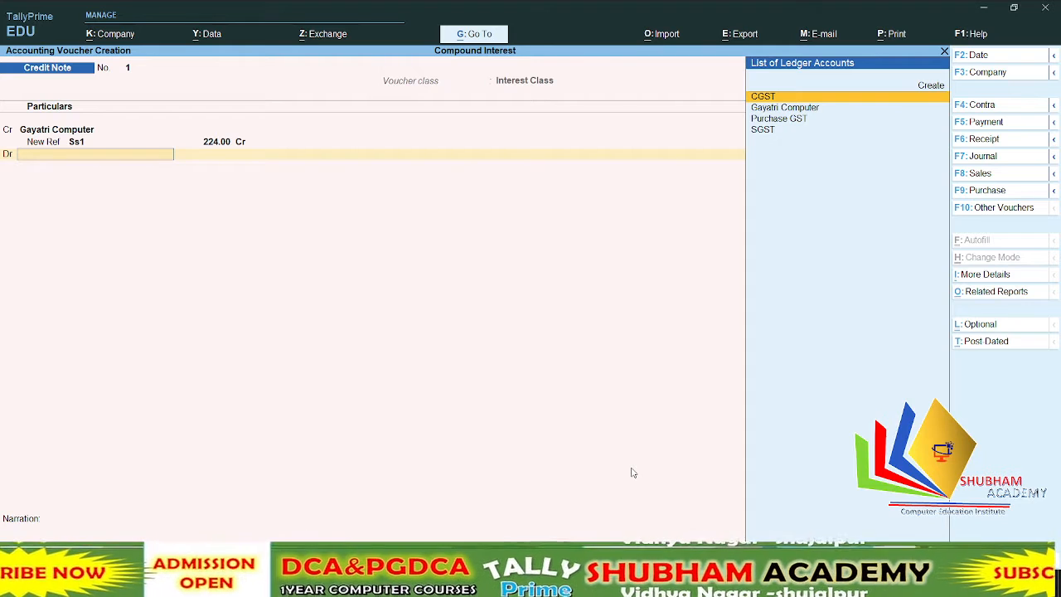
Step: Create a ledger named Interest Payble under Indirect Expenses for the debit line, keeping its remaining settings at their defaults
{"action": "key", "text": "ctrl"}
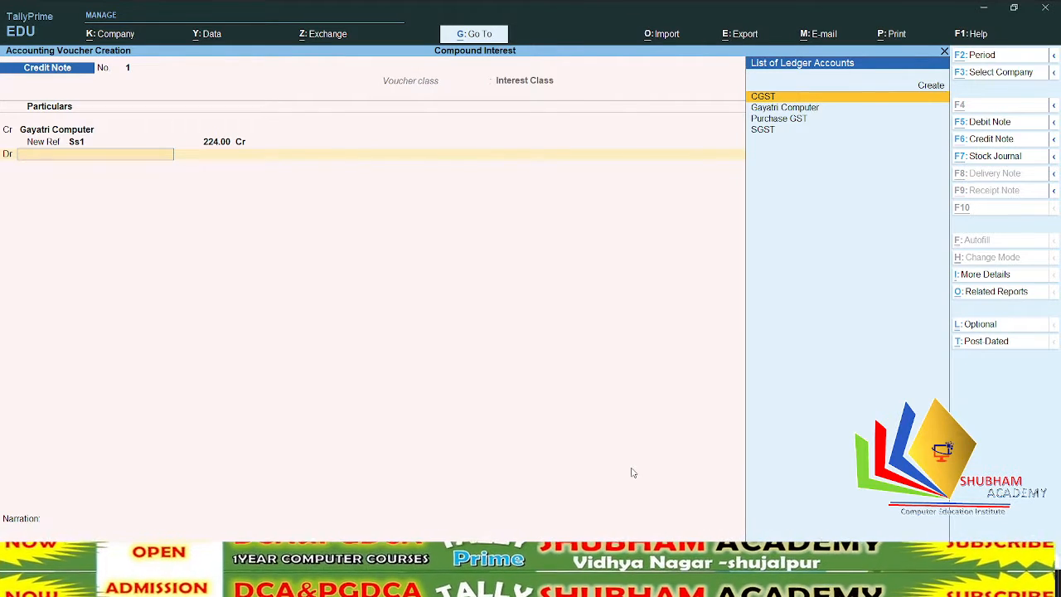
{"action": "key", "text": "alt+c"}
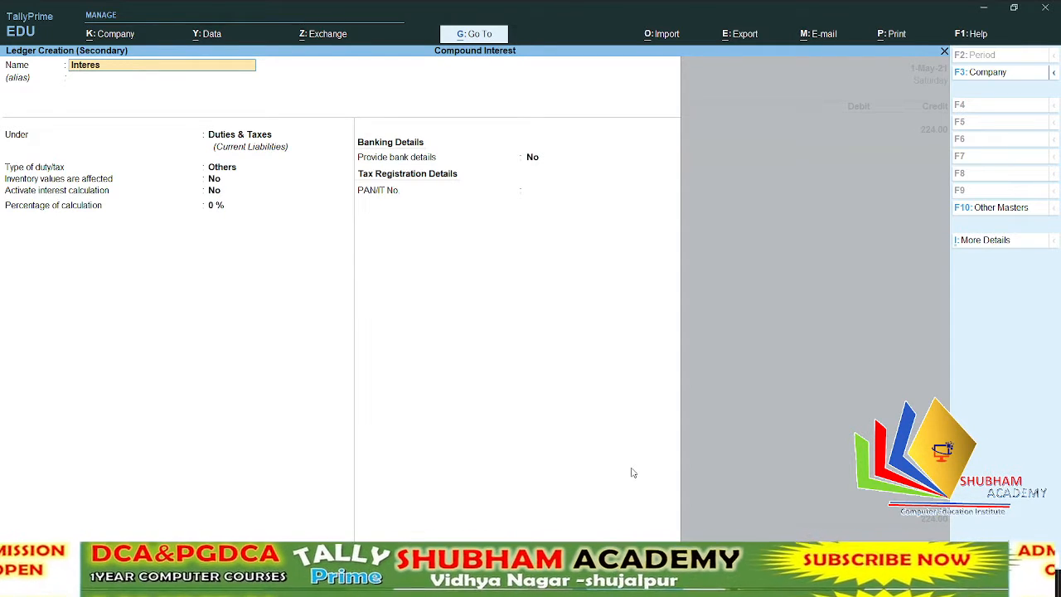
{"action": "type", "text": "Interest P"}
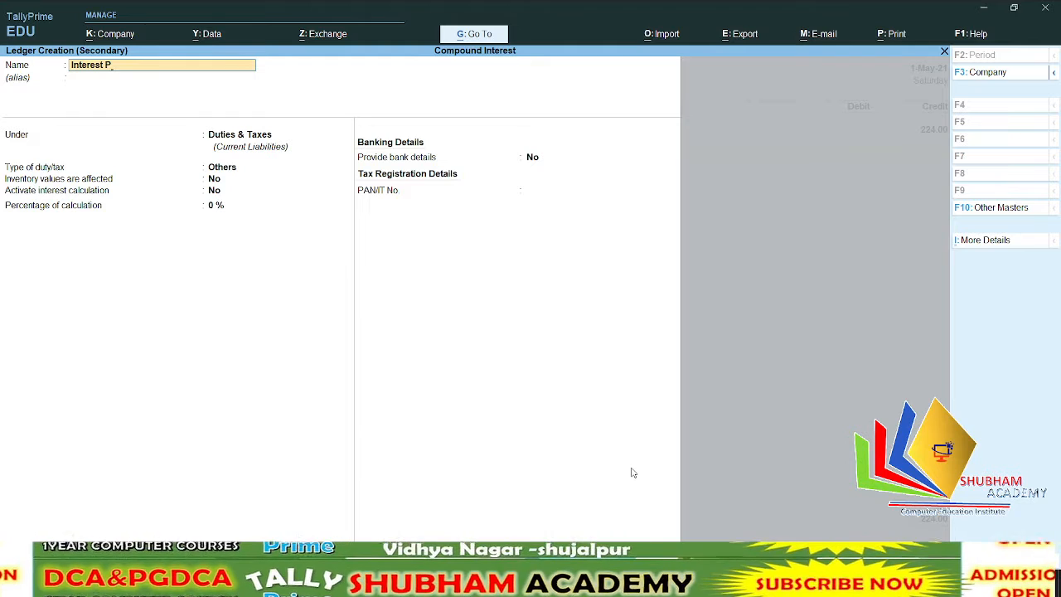
{"action": "key", "text": "BackSpace"}
{"action": "key", "text": "BackSpace"}
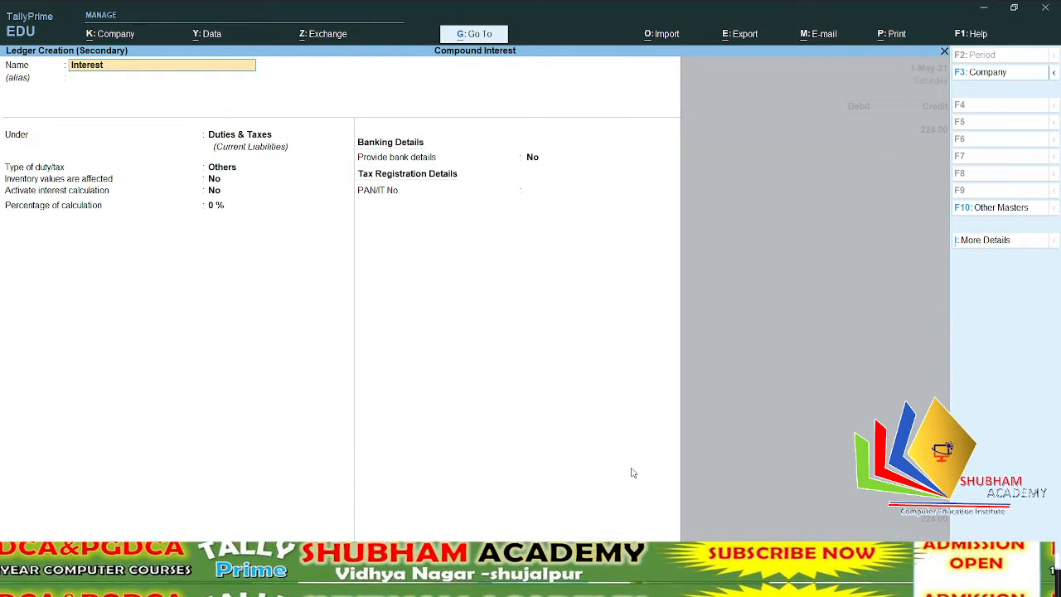
{"action": "key", "text": "BackSpace"}
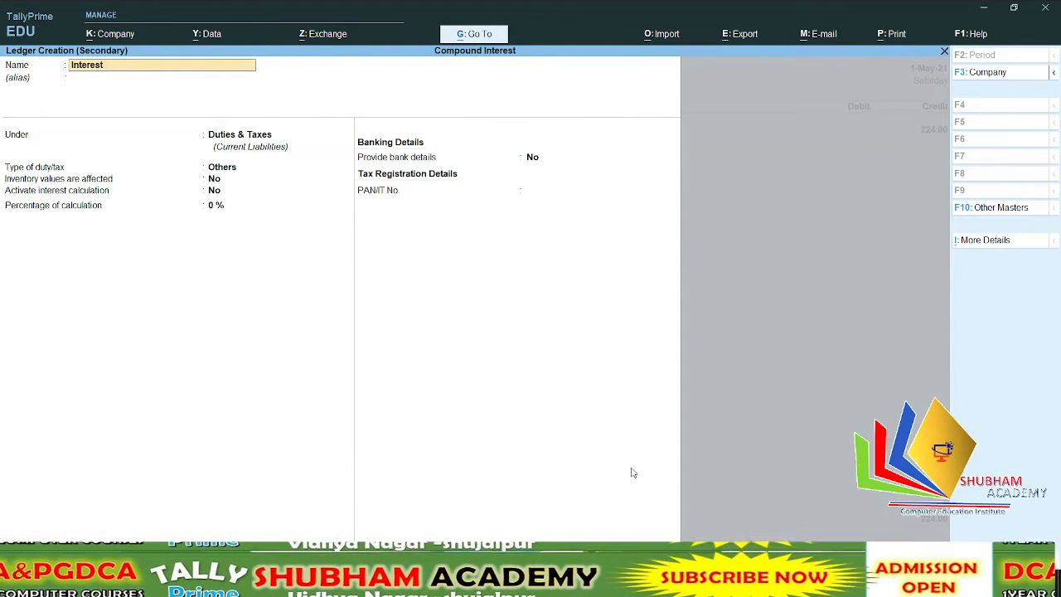
{"action": "type", "text": "Payble"}
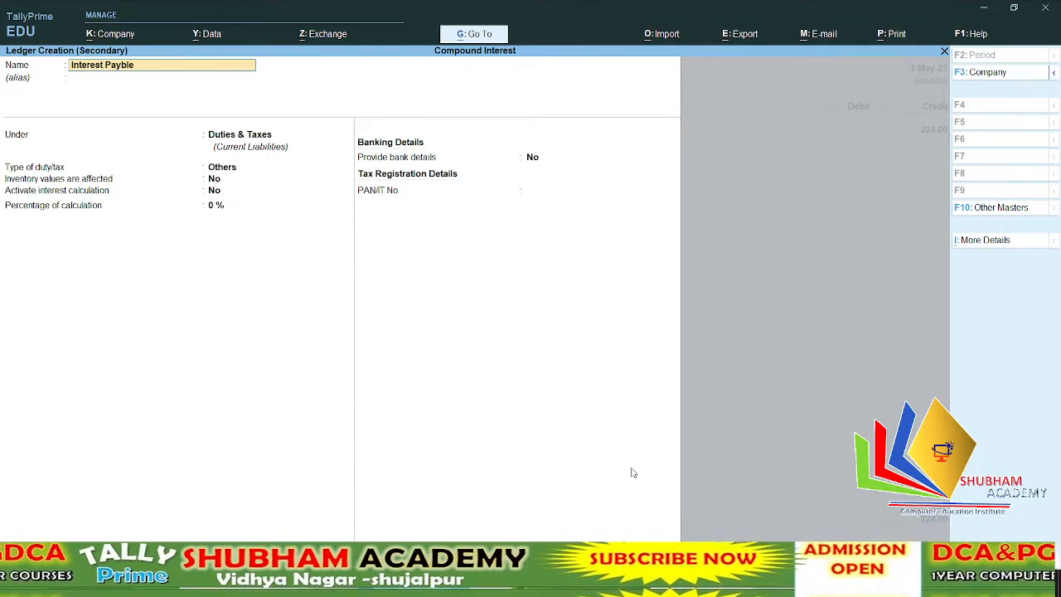
{"action": "key", "text": "Return"}
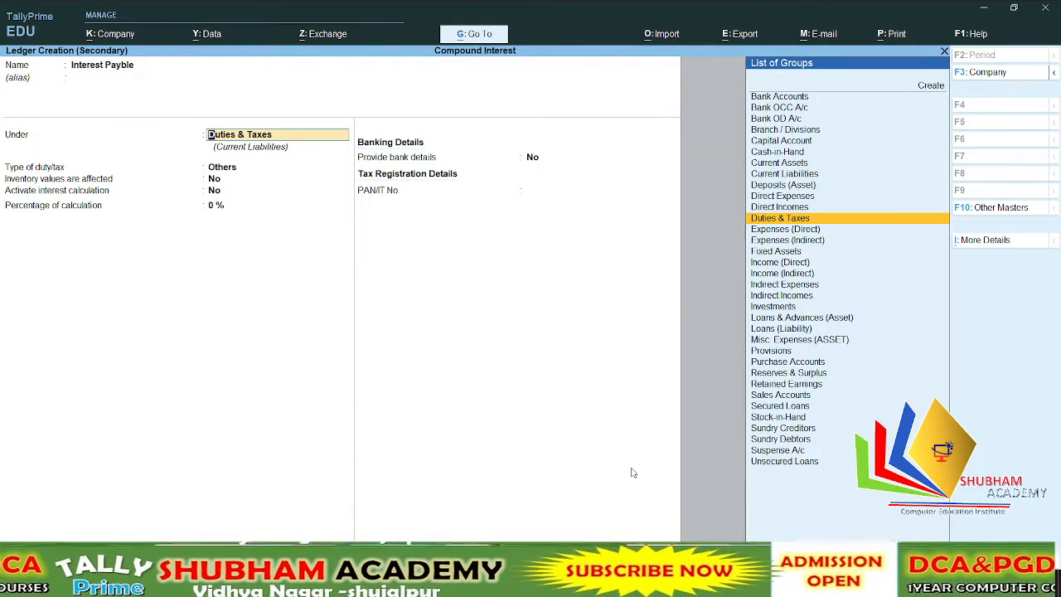
{"action": "type", "text": "In"}
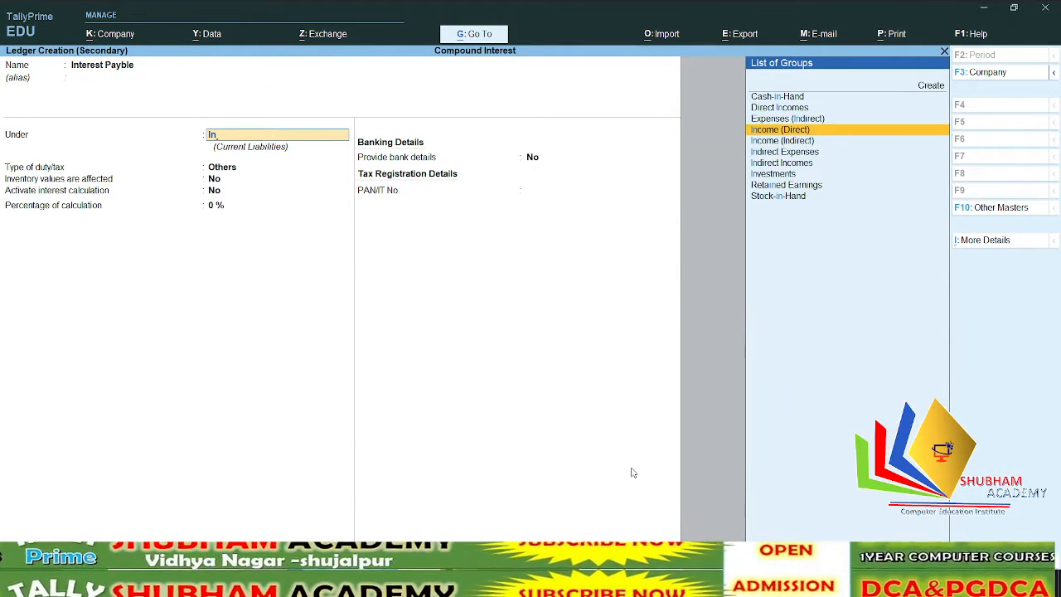
{"action": "key", "text": "Down"}
{"action": "key", "text": "Down"}
{"action": "key", "text": "Return"}
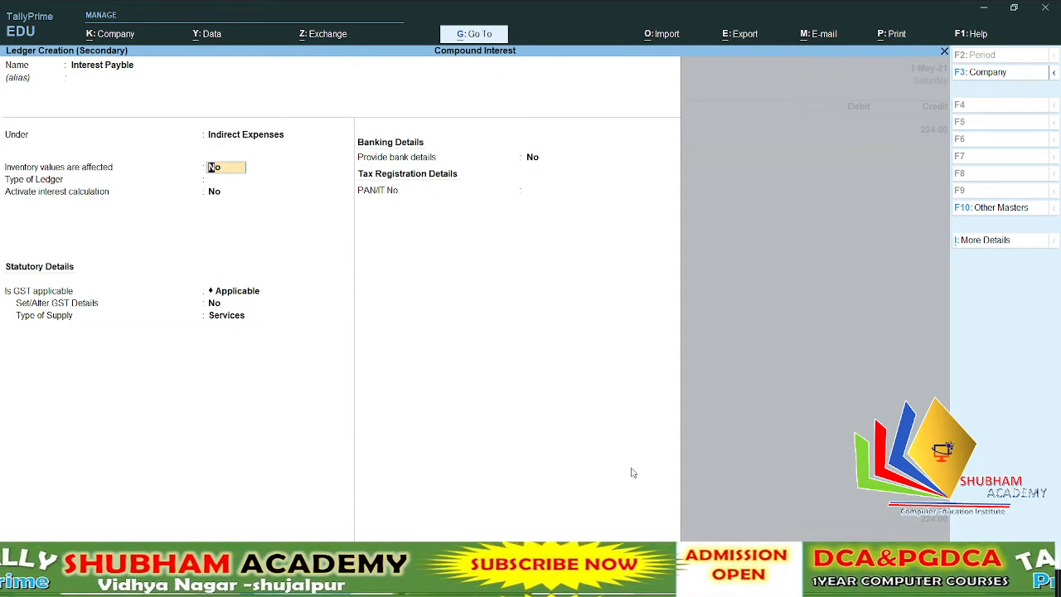
{"action": "key", "text": "Return"}
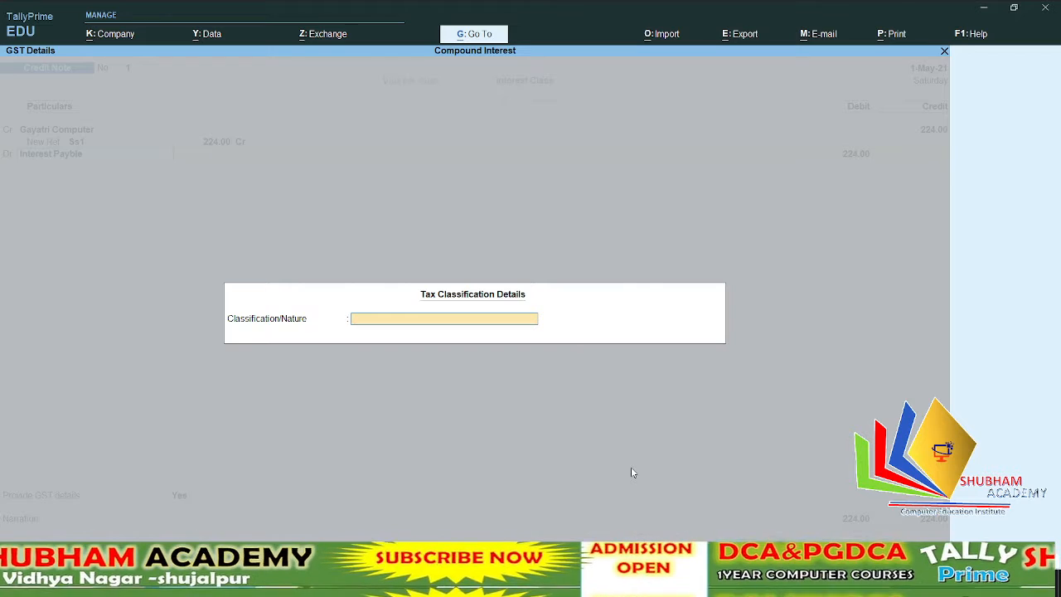
Step: Leave the tax classification blank, set Provide GST details to No and save the simple-interest credit note
{"action": "key", "text": "Return"}
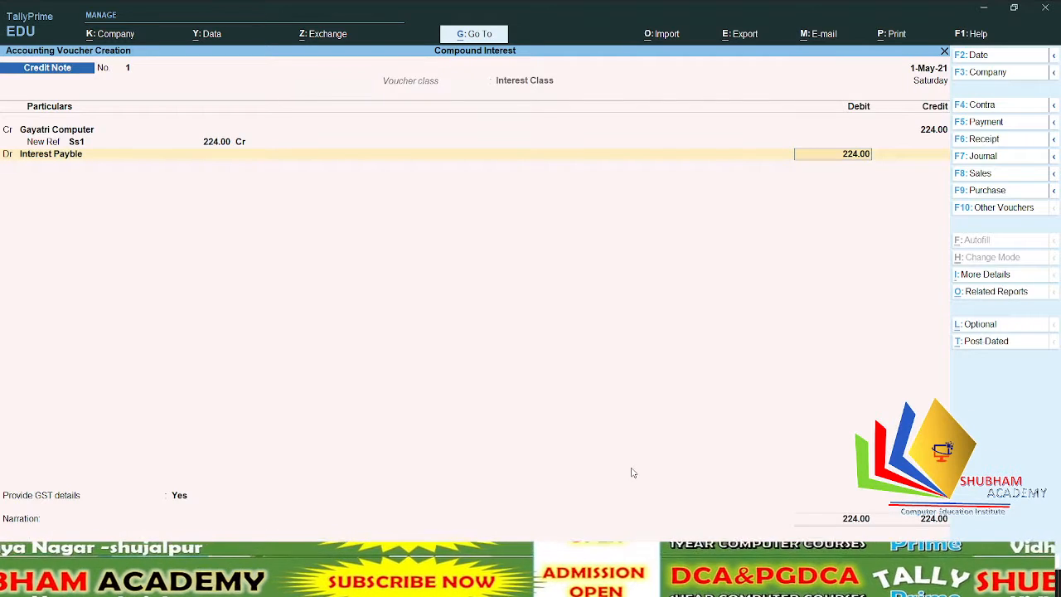
{"action": "key", "text": "Return"}
{"action": "type", "text": "n"}
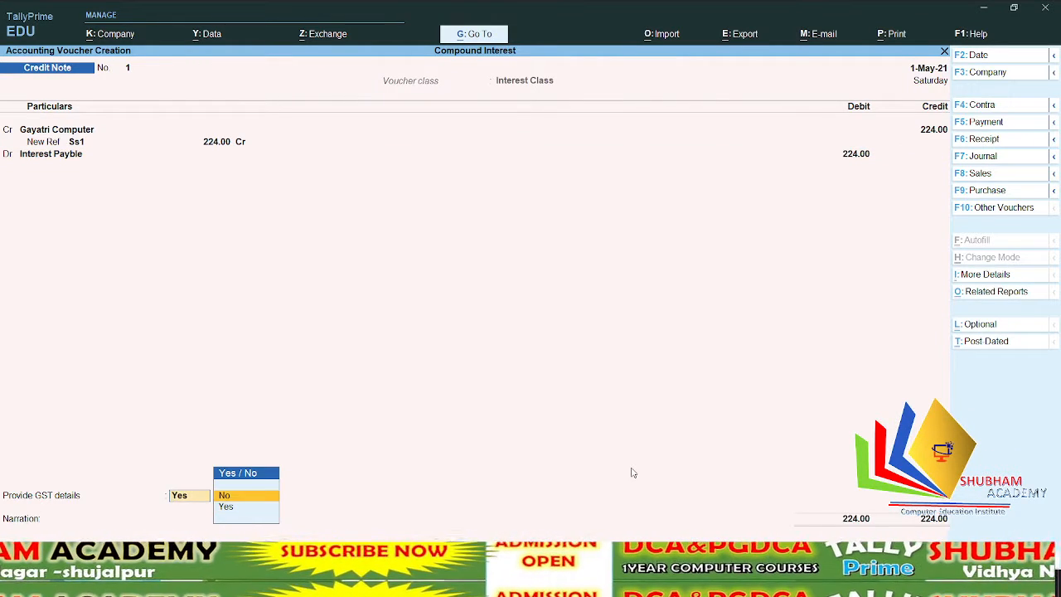
{"action": "key", "text": "Return"}
{"action": "key", "text": "Return"}
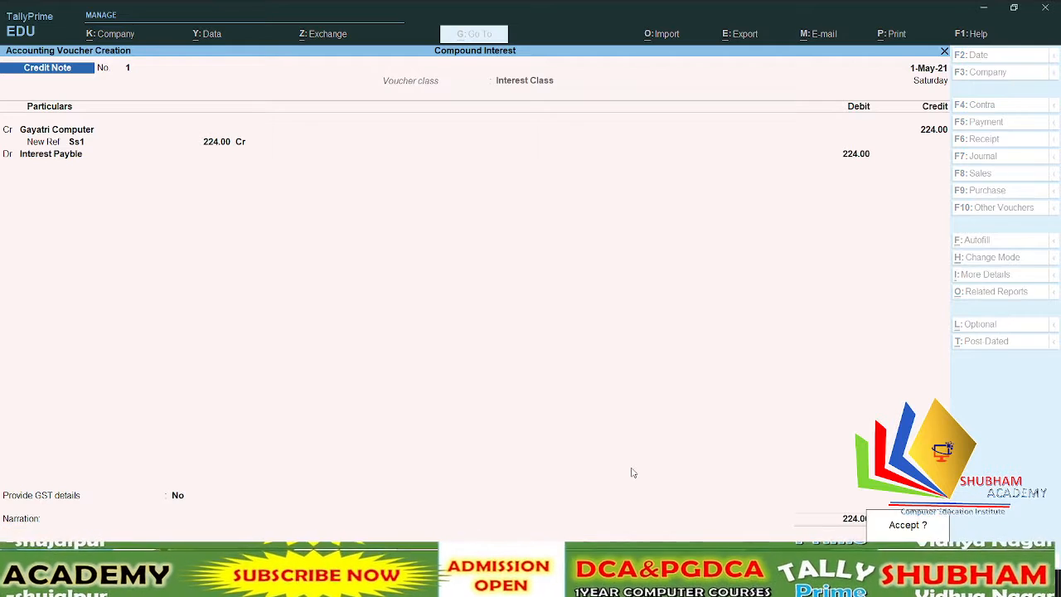
{"action": "key", "text": "Return"}
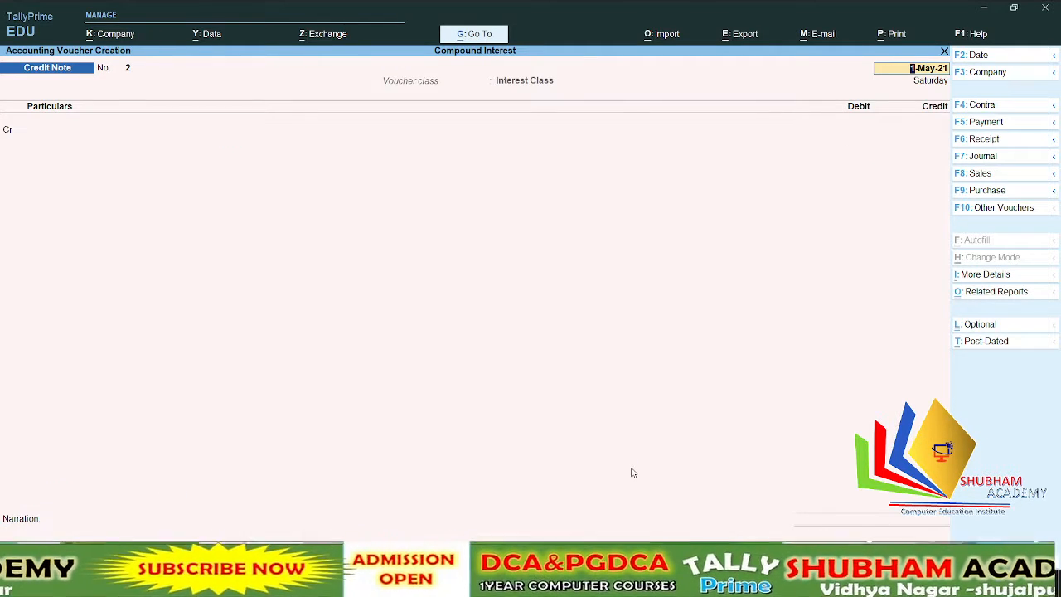
Step: Change the new Credit Note's voucher class to Compound Interest, keeping the 1-May-21 date
{"action": "key", "text": "alt"}
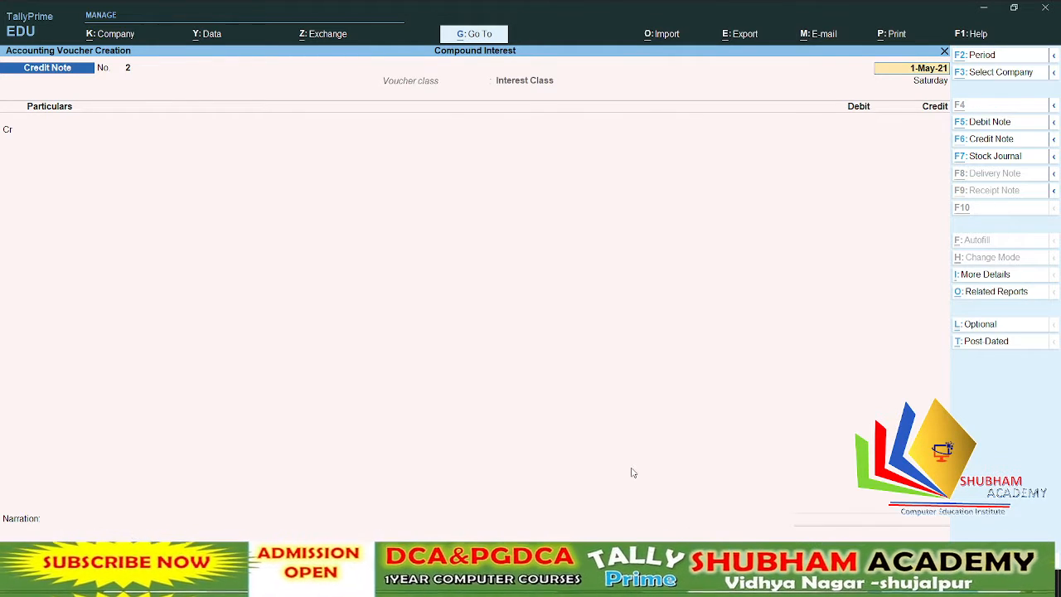
{"action": "key", "text": "alt+F6"}
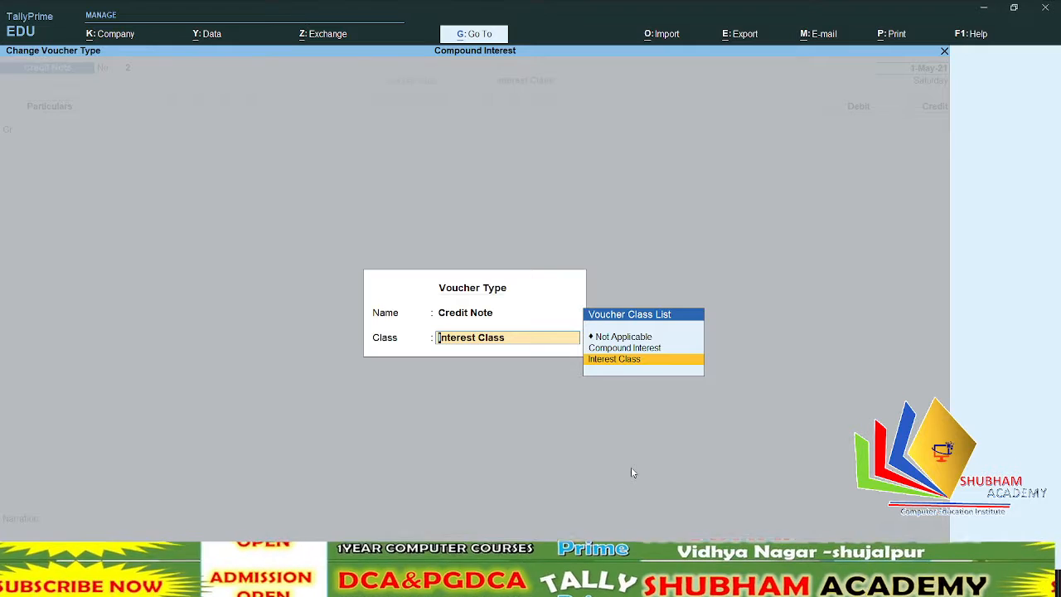
{"action": "key", "text": "Up"}
{"action": "key", "text": "Return"}
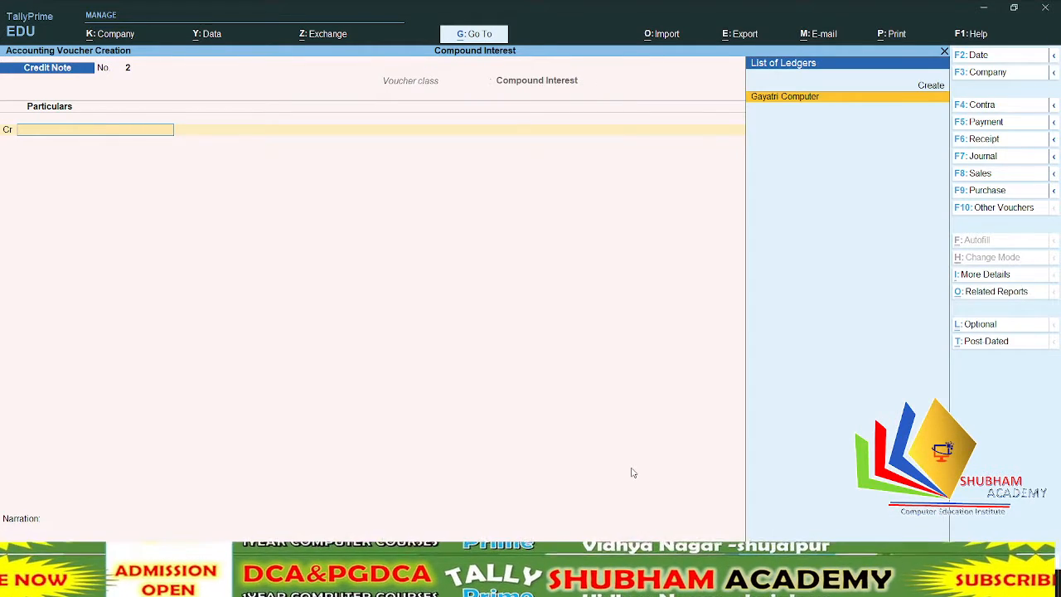
Step: Credit Gayatri Computer with the interest on bill C1 and end the interest bill list
{"action": "key", "text": "Return"}
{"action": "key", "text": "Return"}
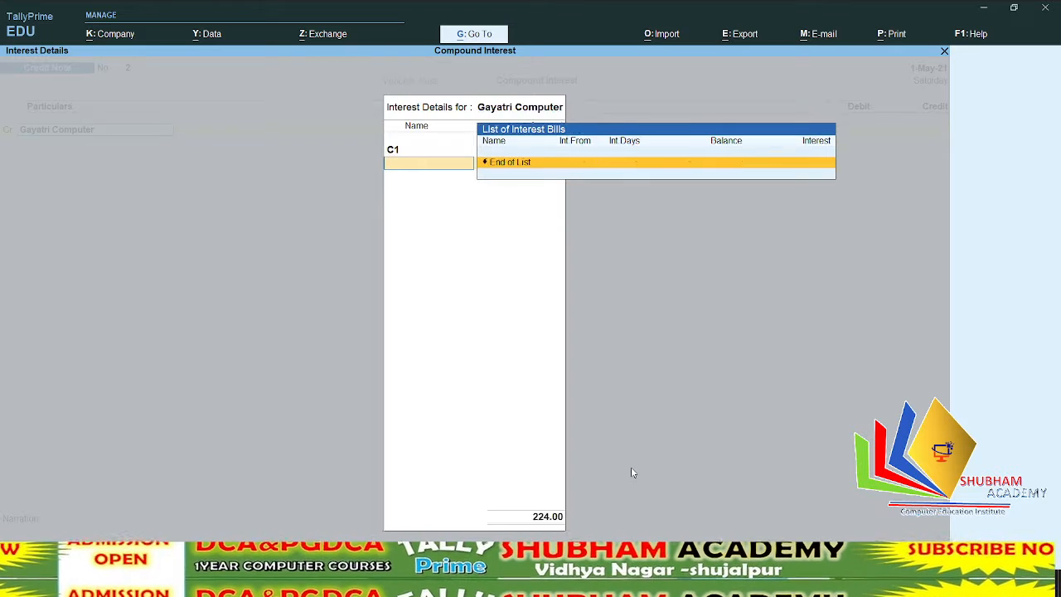
{"action": "key", "text": "Return"}
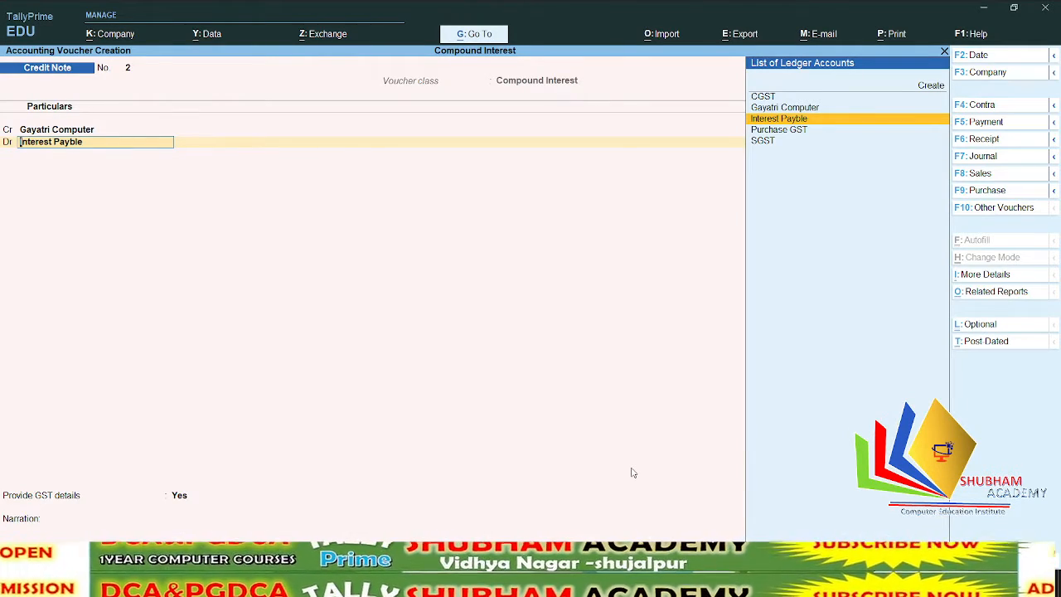
Step: Debit Interest Payble with a blank tax classification, set Provide GST details to No and save the compound-interest credit note
{"action": "key", "text": "Return"}
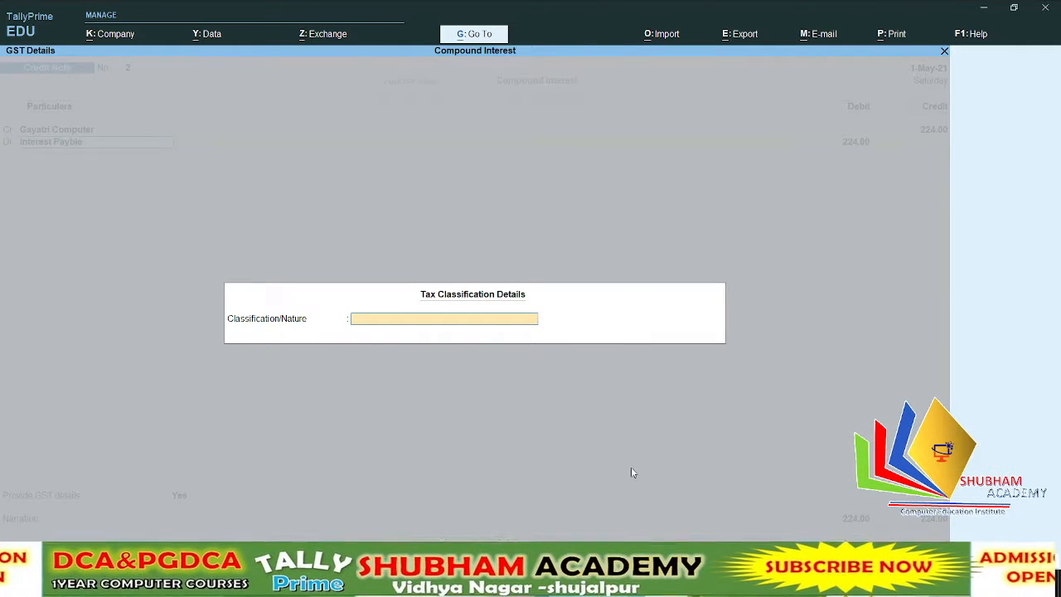
{"action": "key", "text": "Return"}
{"action": "key", "text": "Return"}
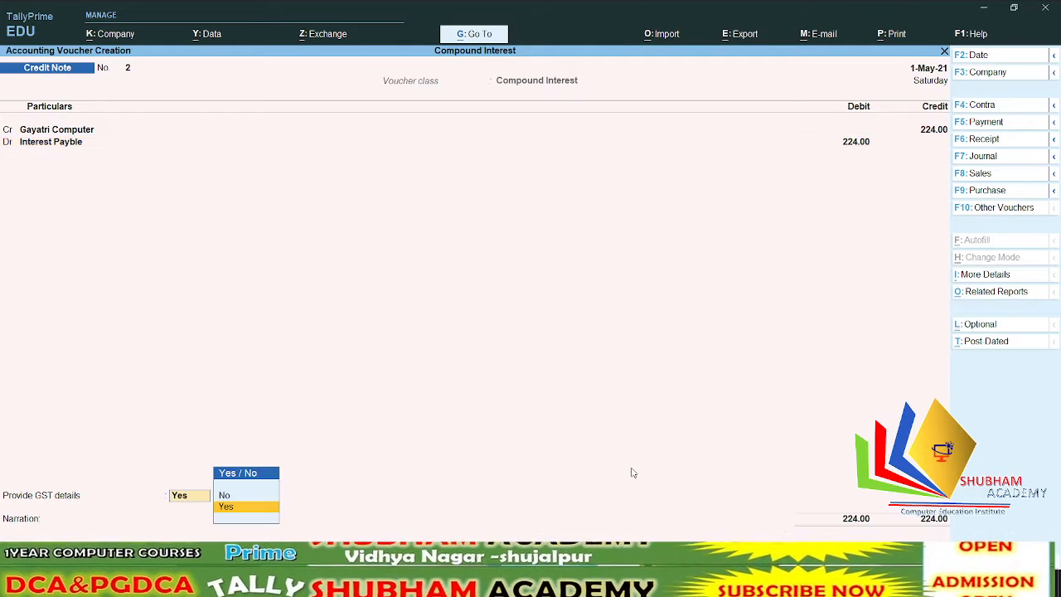
{"action": "key", "text": "Up"}
{"action": "key", "text": "Return"}
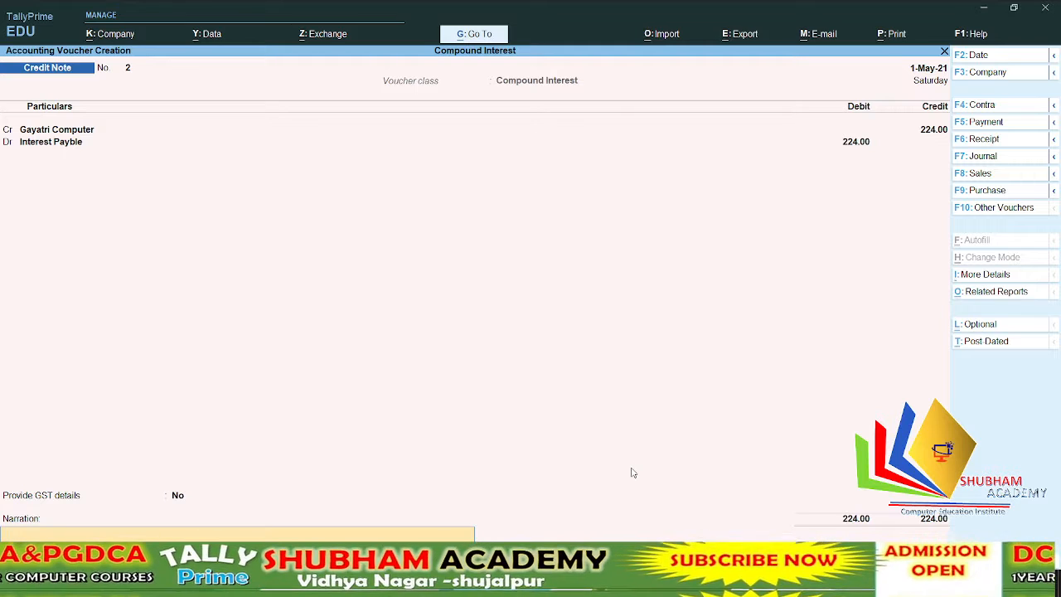
{"action": "key", "text": "Return"}
{"action": "key", "text": "Return"}
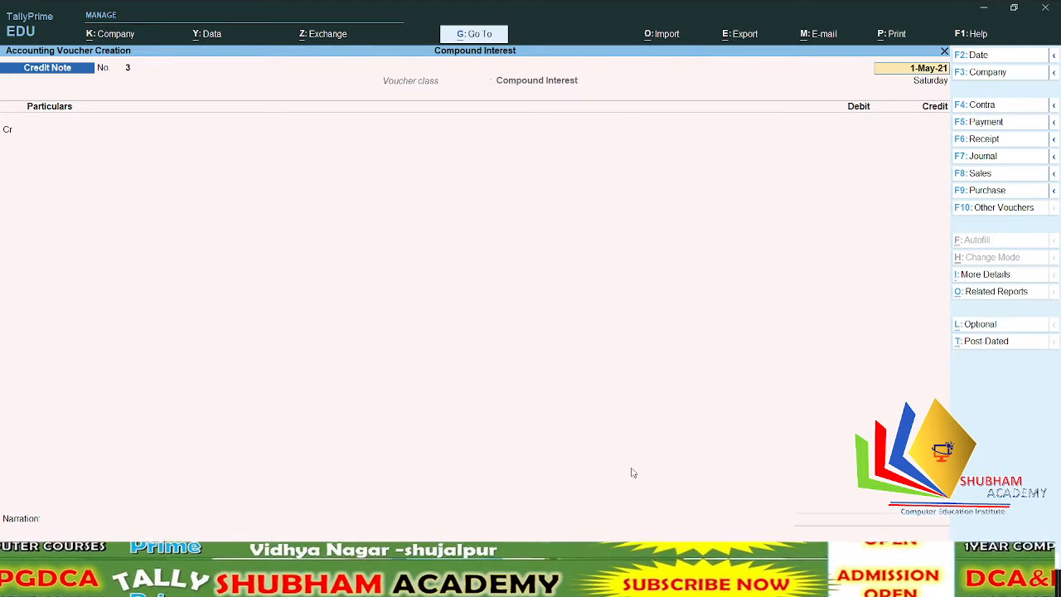
Step: Leave voucher entry and open the Interest Payable report from the interest calculations
{"action": "key", "text": "Escape"}
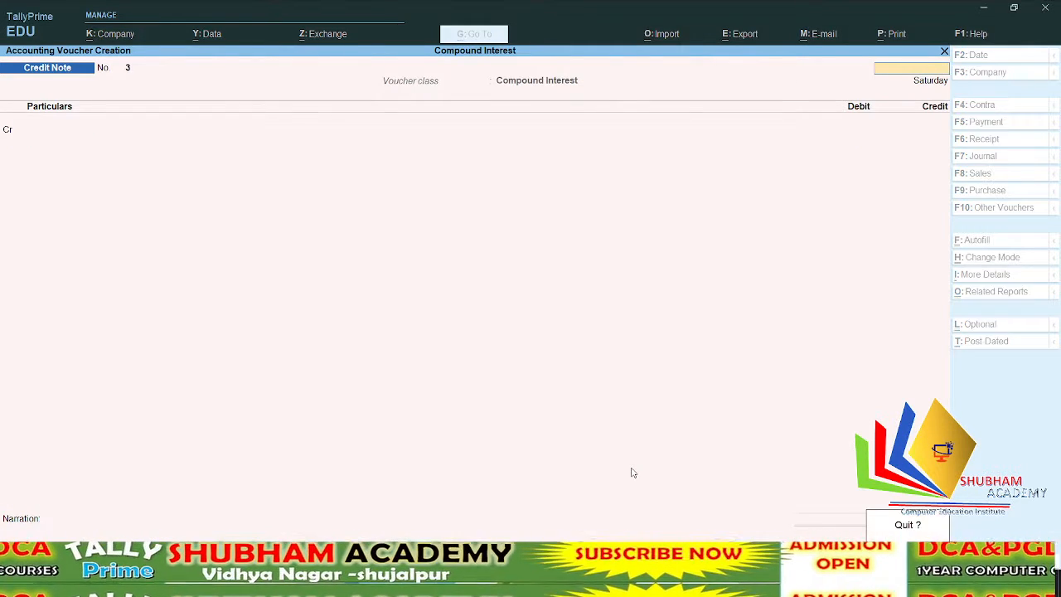
{"action": "key", "text": "Return"}
{"action": "key", "text": "Escape"}
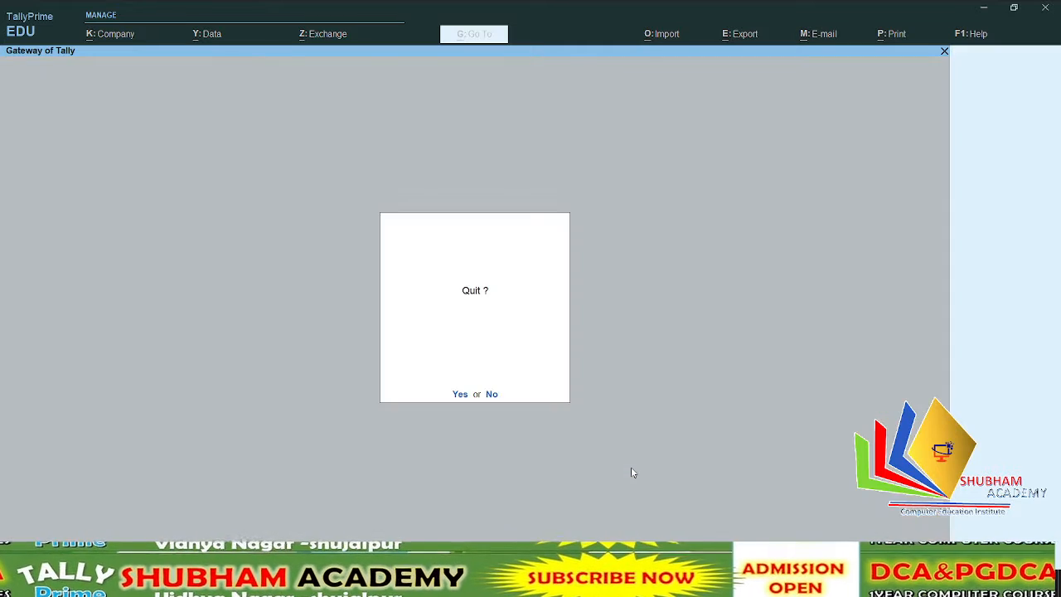
{"action": "key", "text": "n"}
{"action": "key", "text": "d"}
{"action": "key", "text": "s"}
{"action": "key", "text": "i"}
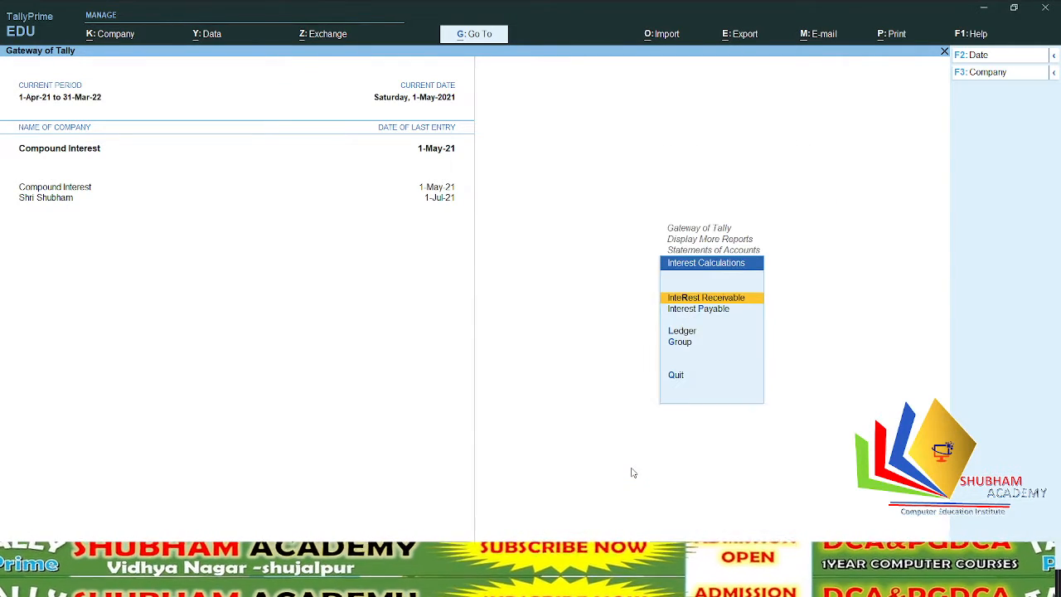
{"action": "key", "text": "p"}
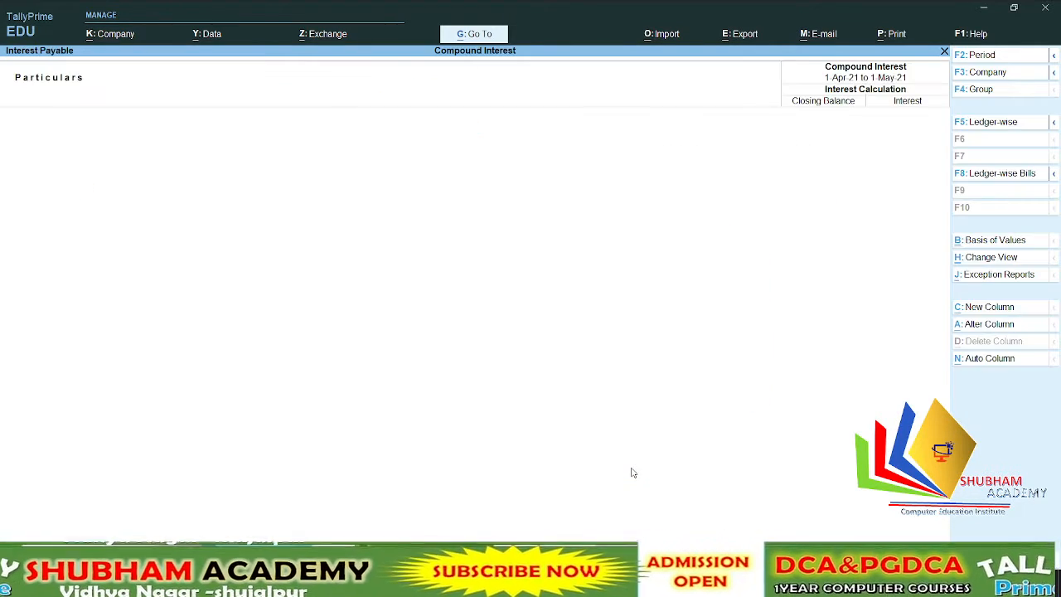
Step: Set the Interest Payable report's period from 1-4-2021 to 1-5-2021
{"action": "key", "text": "F2"}
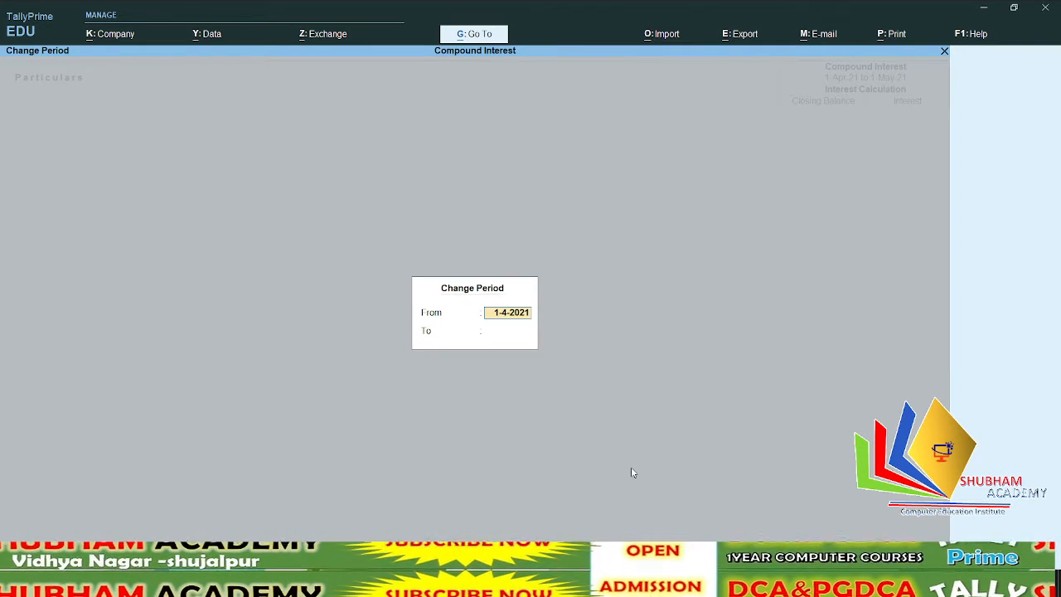
{"action": "key", "text": "Return"}
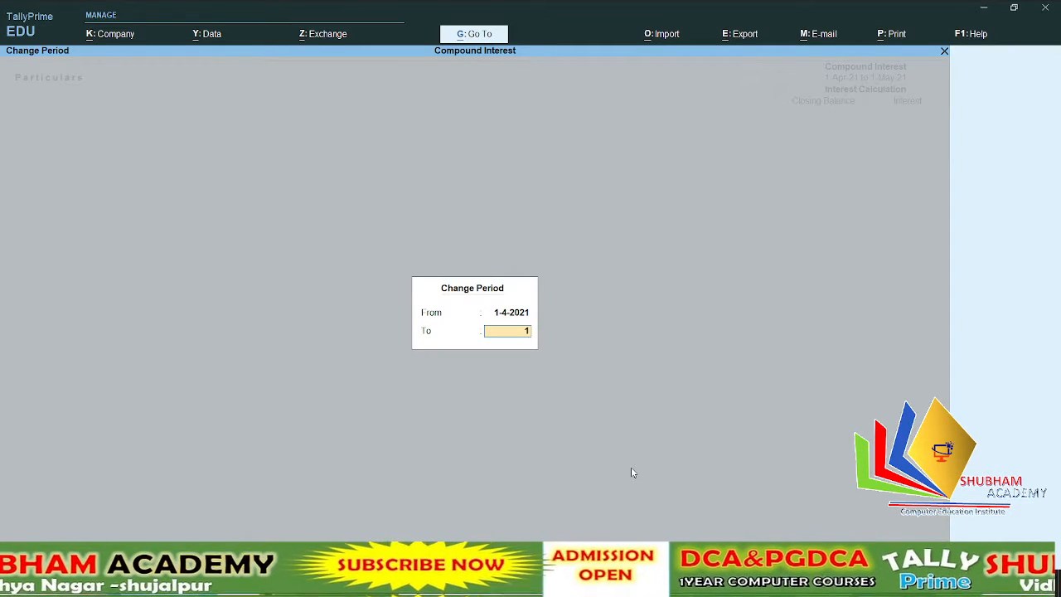
{"action": "type", "text": "1-5"}
{"action": "key", "text": "Return"}
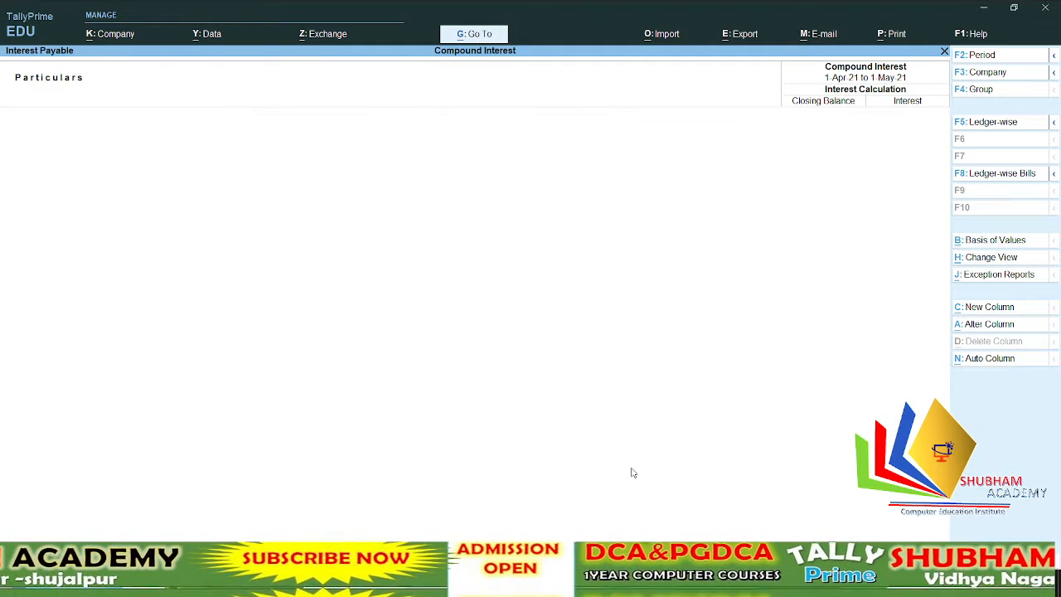
Step: Extend the Interest Payable period to 1-6-2021 and drill down to Gayatri Computer's bill-wise interest under Sundry Creditors
{"action": "key", "text": "F2"}
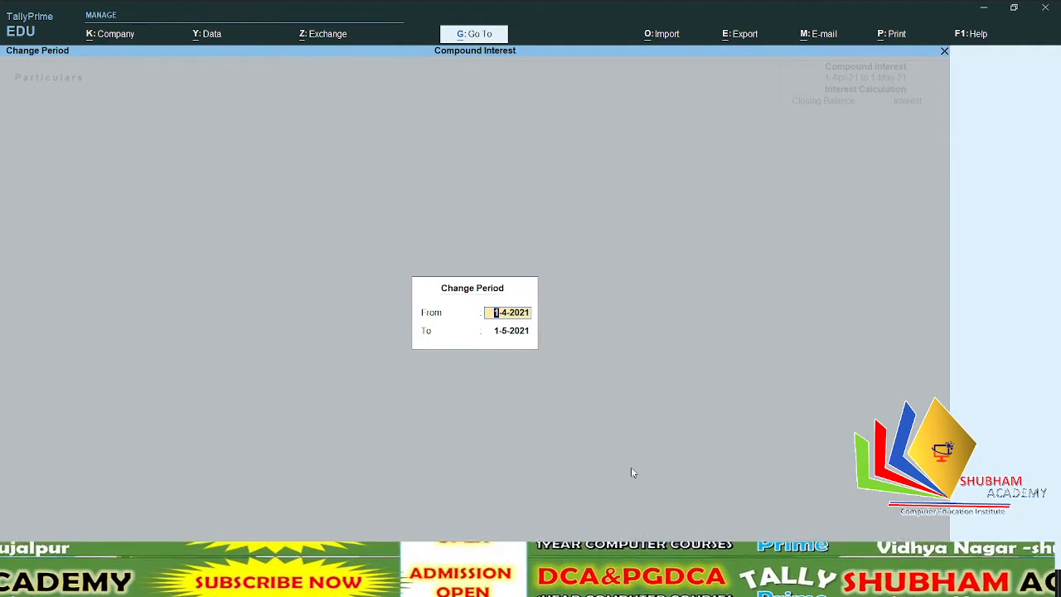
{"action": "key", "text": "Return"}
{"action": "type", "text": "1-6"}
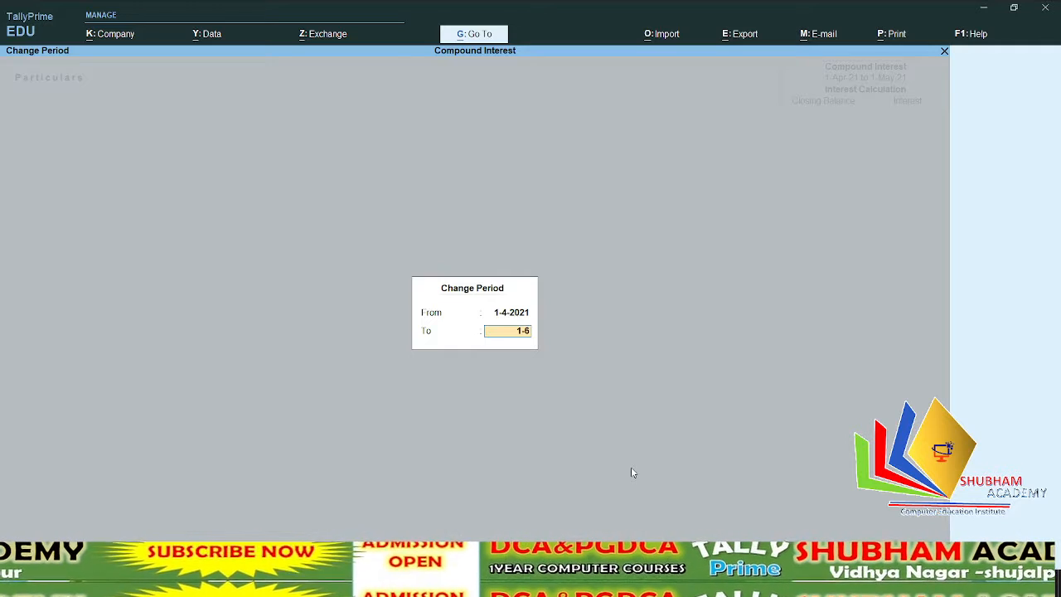
{"action": "key", "text": "Return"}
{"action": "key", "text": "Return"}
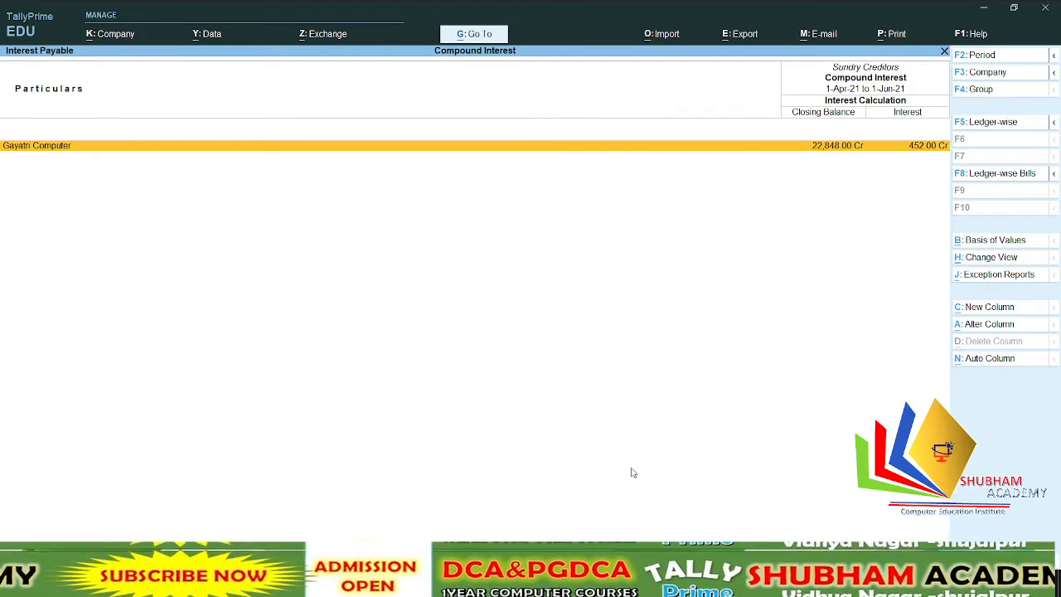
{"action": "key", "text": "Return"}
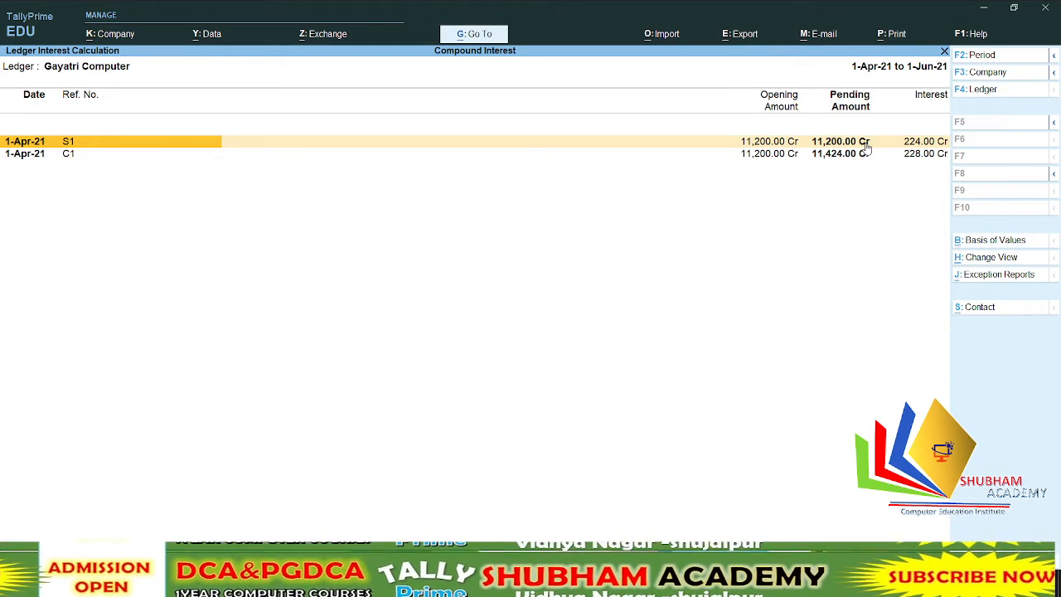
Step: Close the interest reports and return to the Gateway of Tally without quitting the program
{"action": "key", "text": "Escape"}
{"action": "key", "text": "Escape"}
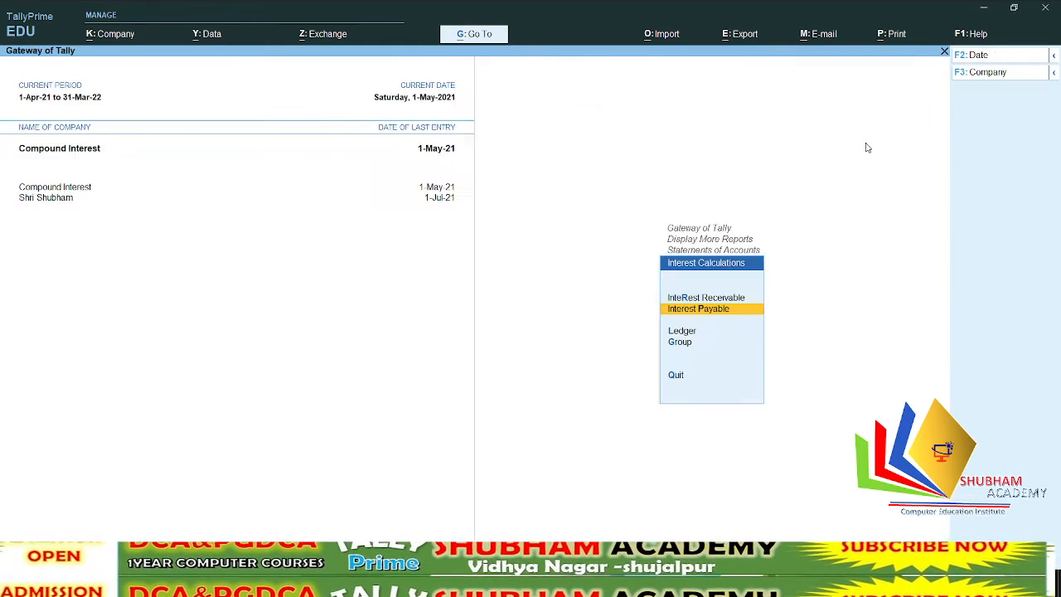
{"action": "key", "text": "Escape"}
{"action": "key", "text": "Escape"}
{"action": "key", "text": "Escape"}
{"action": "key", "text": "Escape"}
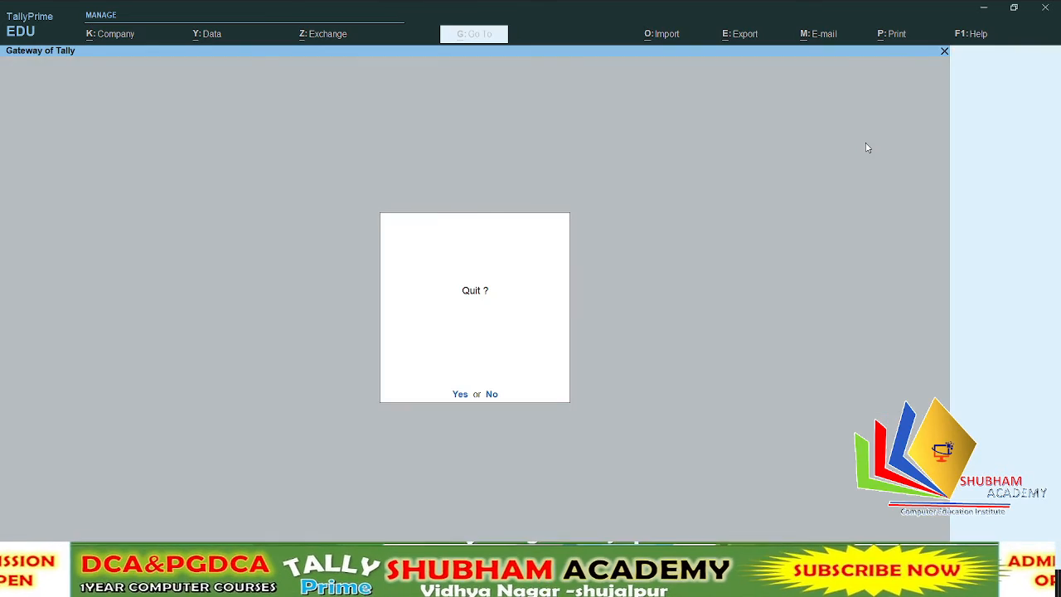
{"action": "key", "text": "Escape"}
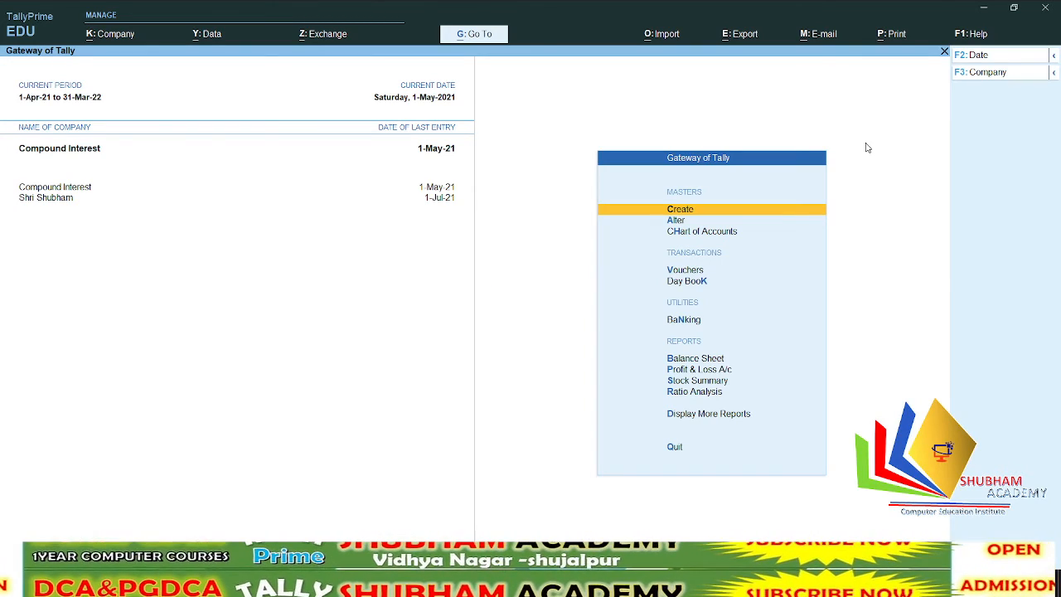